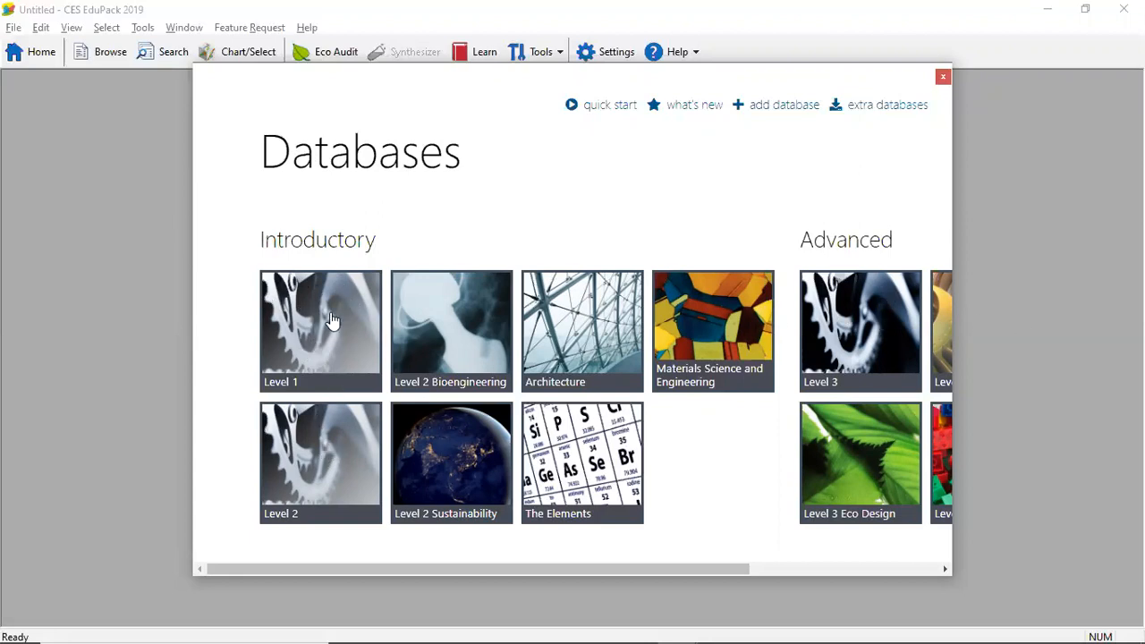
Open the introductory Level 2 database and start a selection project
left_click(333, 454)
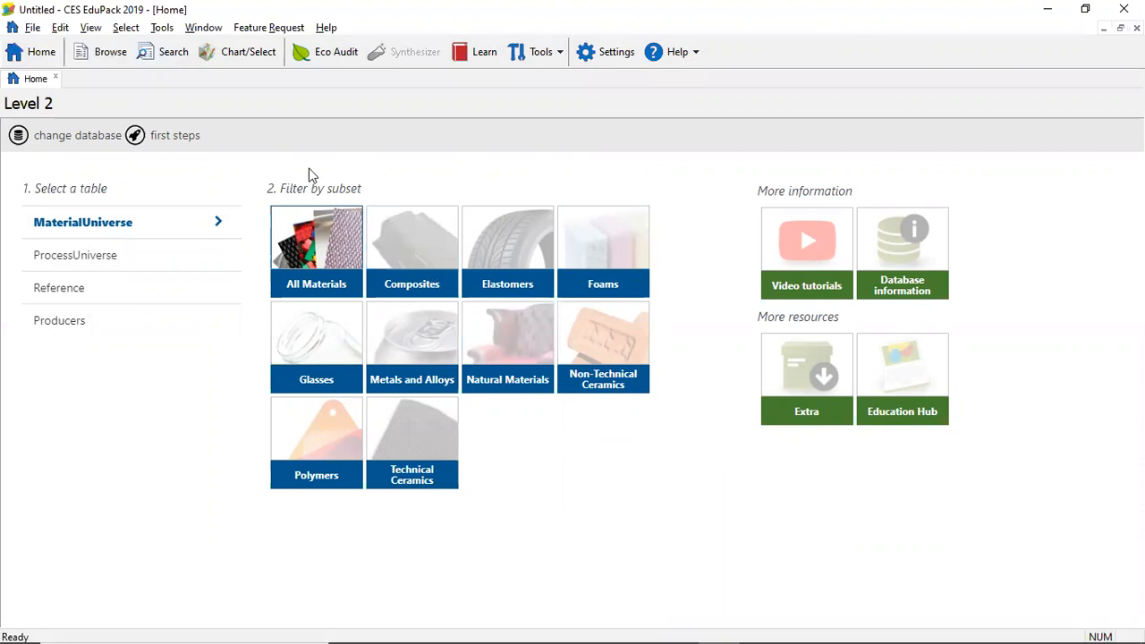
left_click(238, 57)
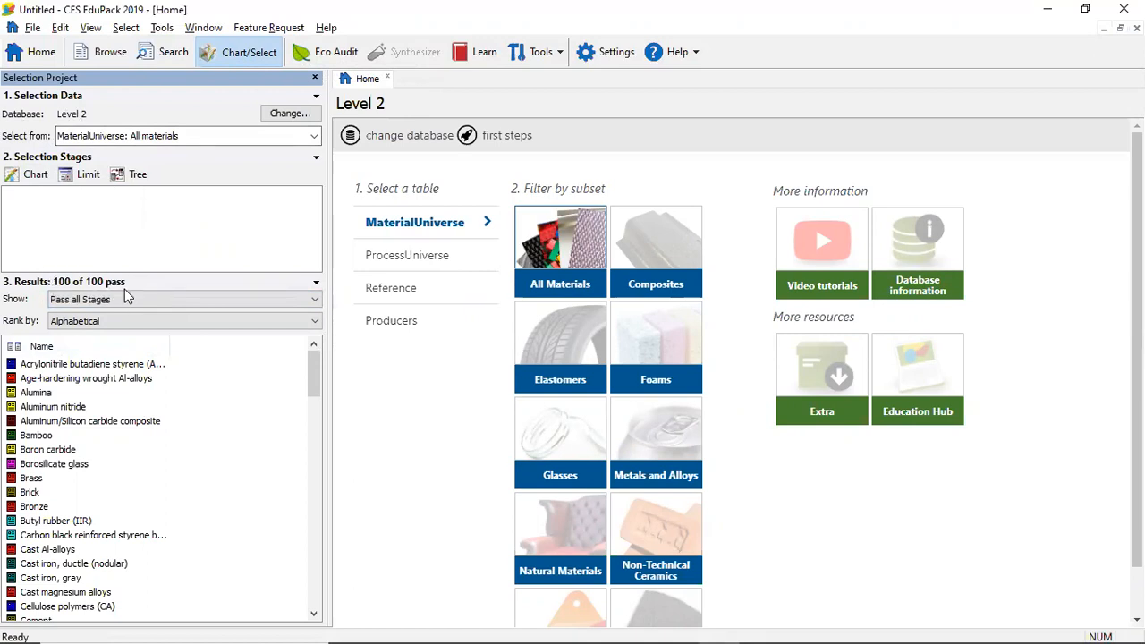
Restrict the selection data to the Metals and alloys subset of MaterialUniverse, and switch it to Technical ceramics
left_click(212, 138)
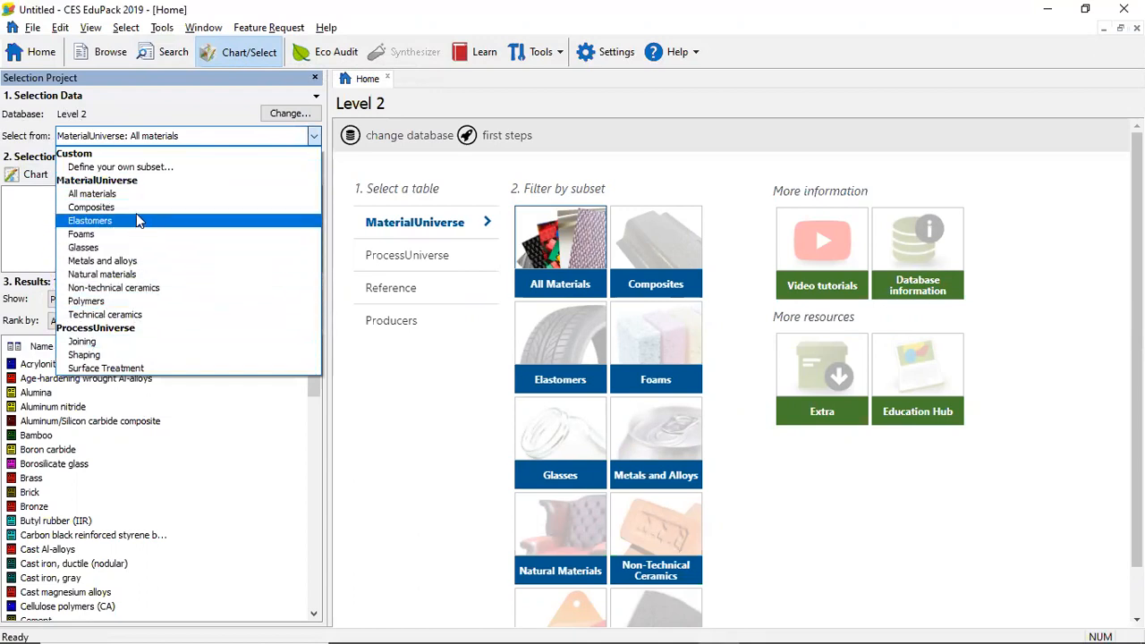
left_click(153, 260)
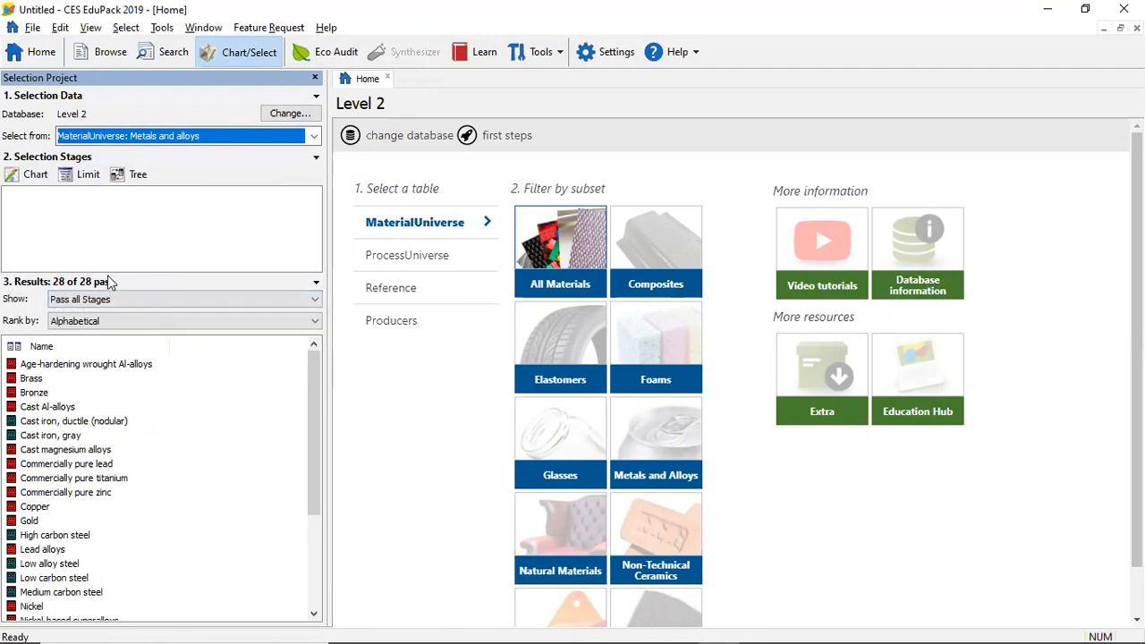
left_click(172, 134)
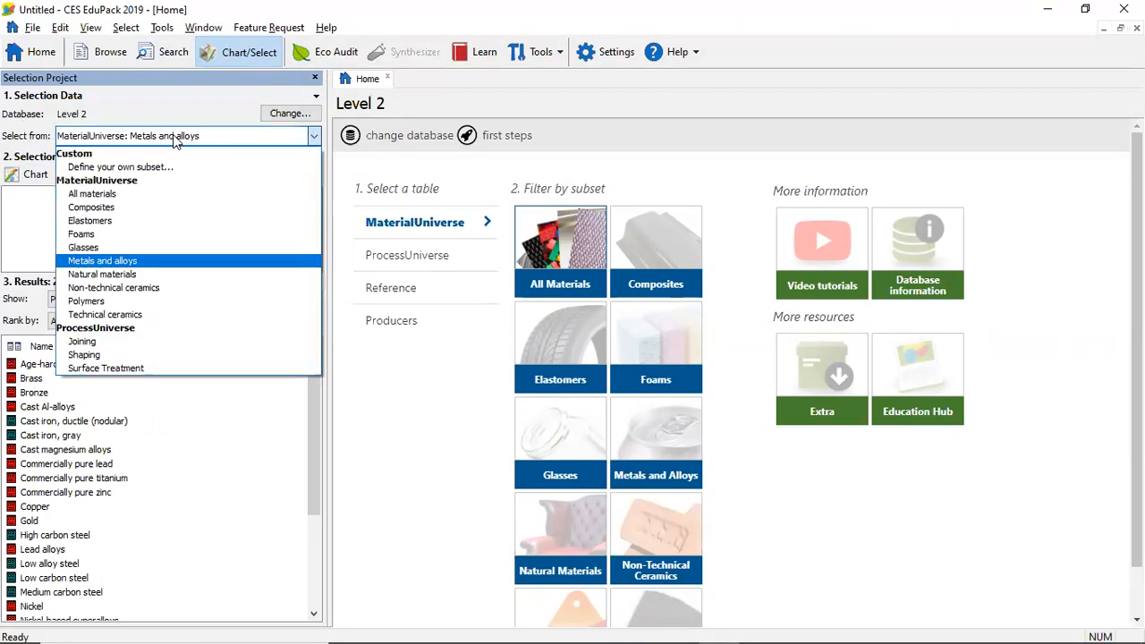
left_click(137, 261)
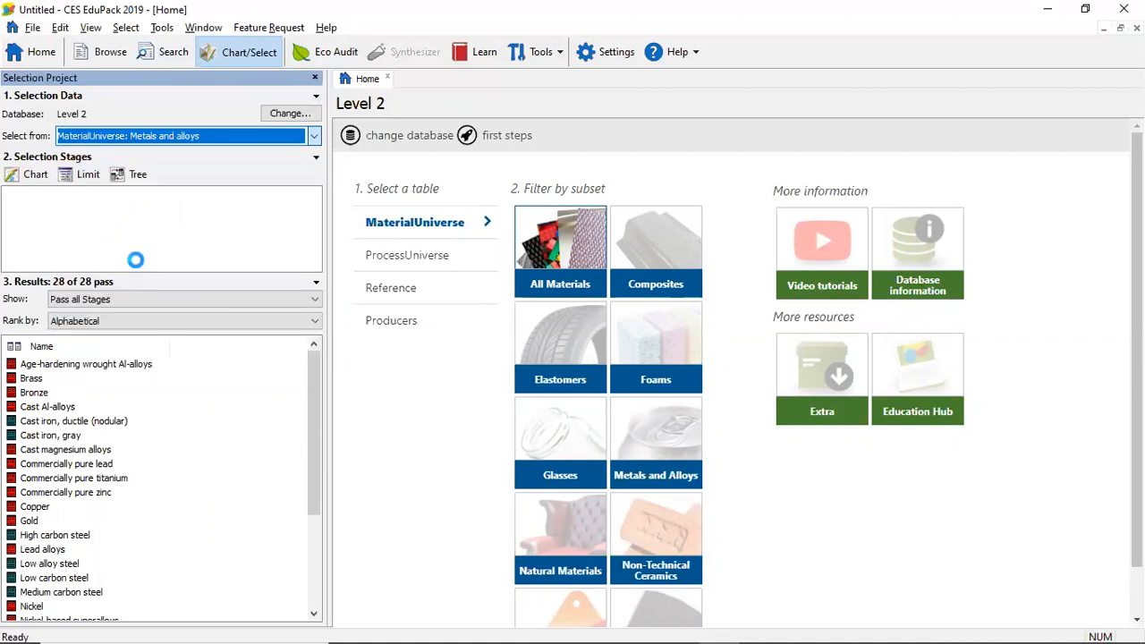
left_click(197, 140)
left_click(153, 316)
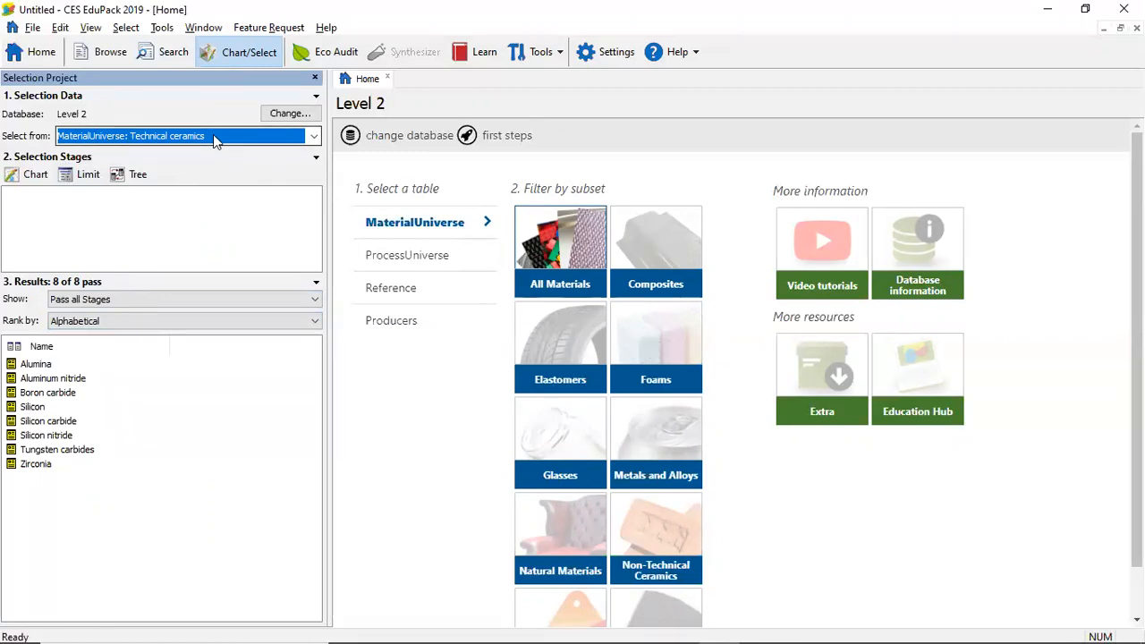
Define a custom MaterialUniverse subset that combines Technical ceramics with Metals and alloys
left_click(315, 139)
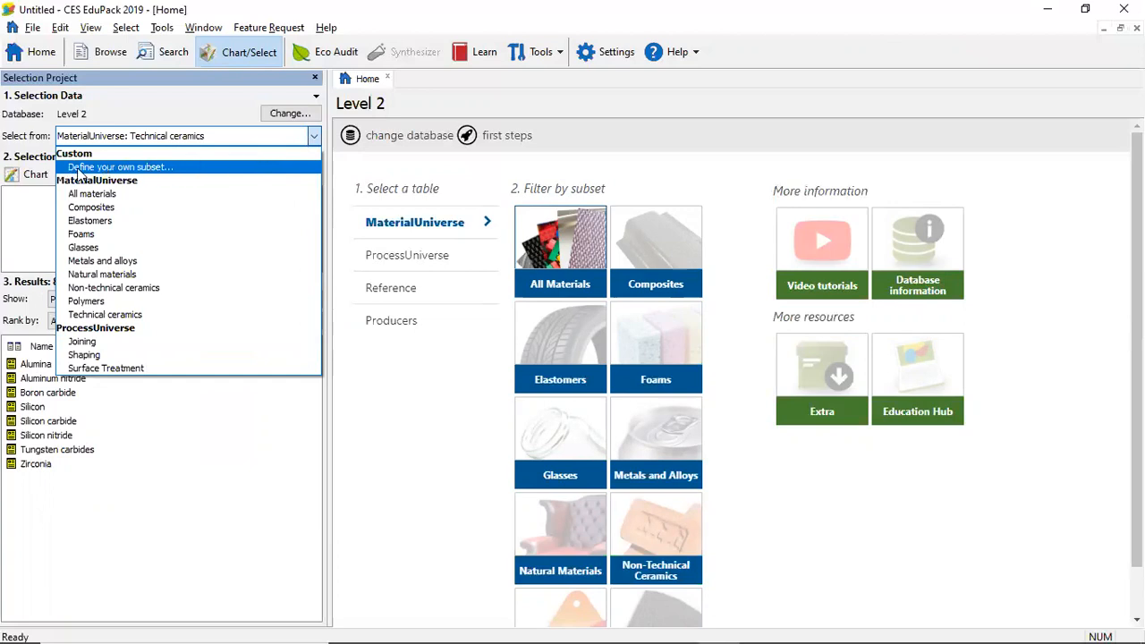
left_click(138, 168)
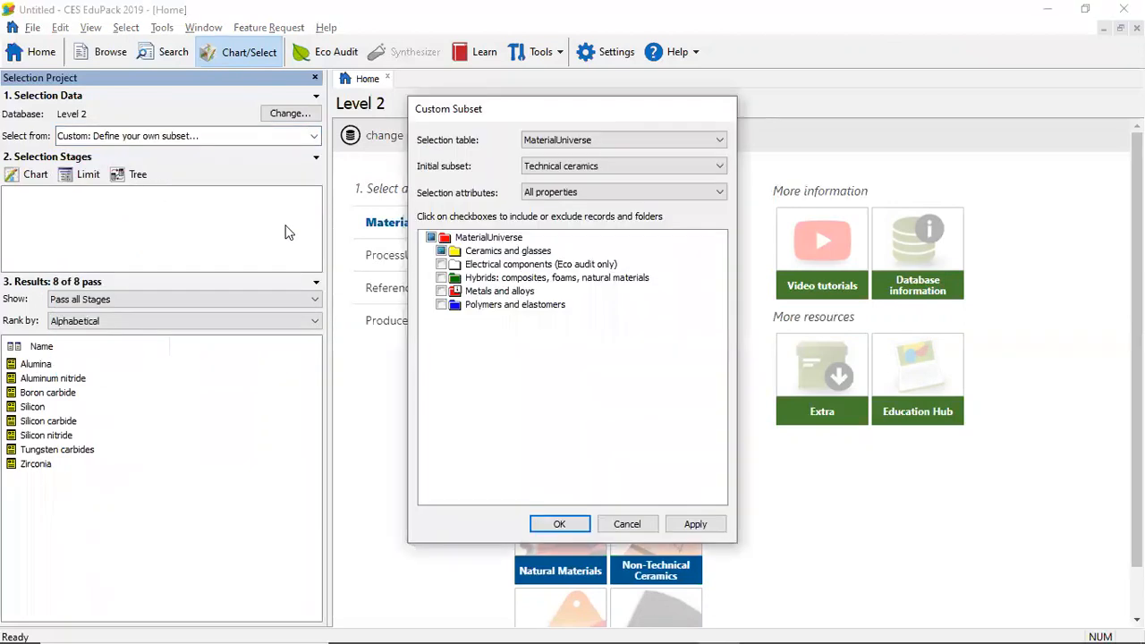
left_click(428, 252)
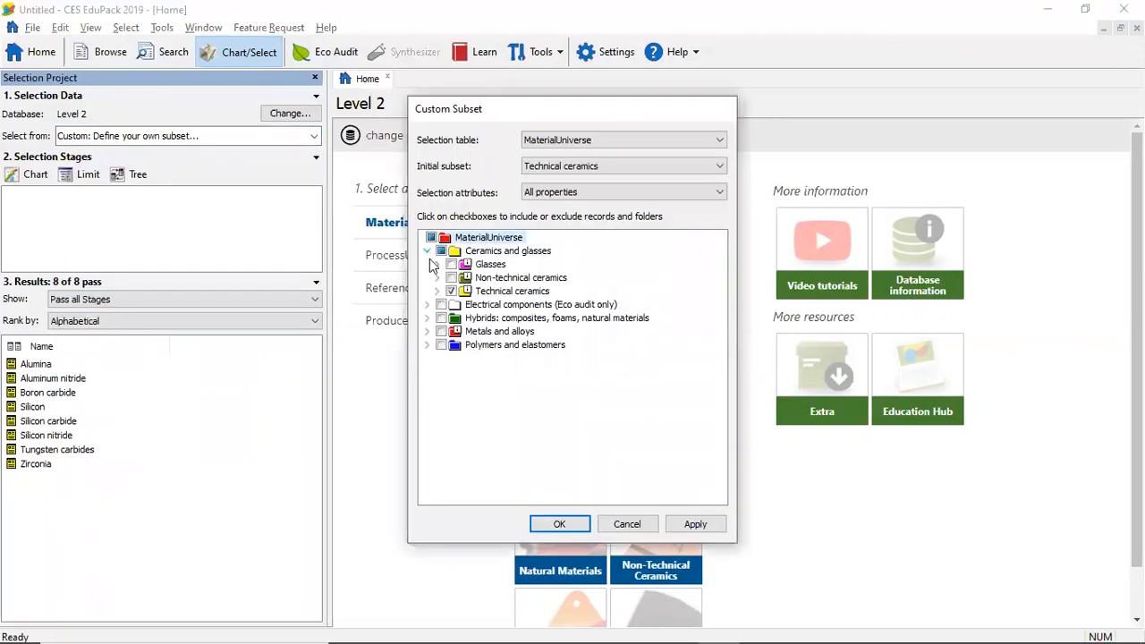
left_click(441, 331)
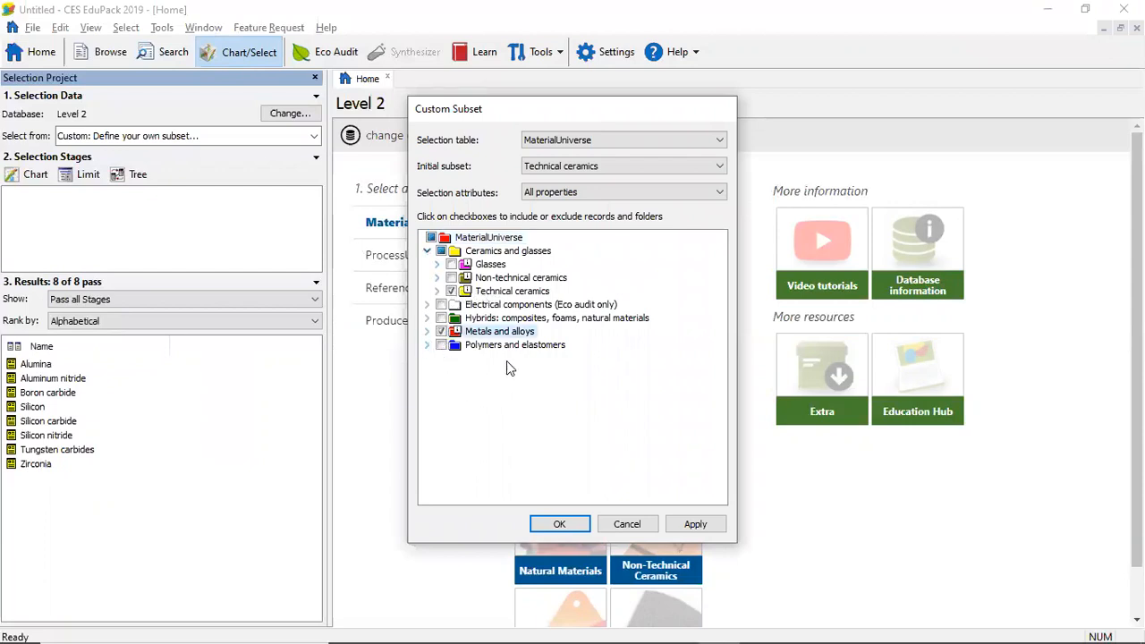
left_click(557, 522)
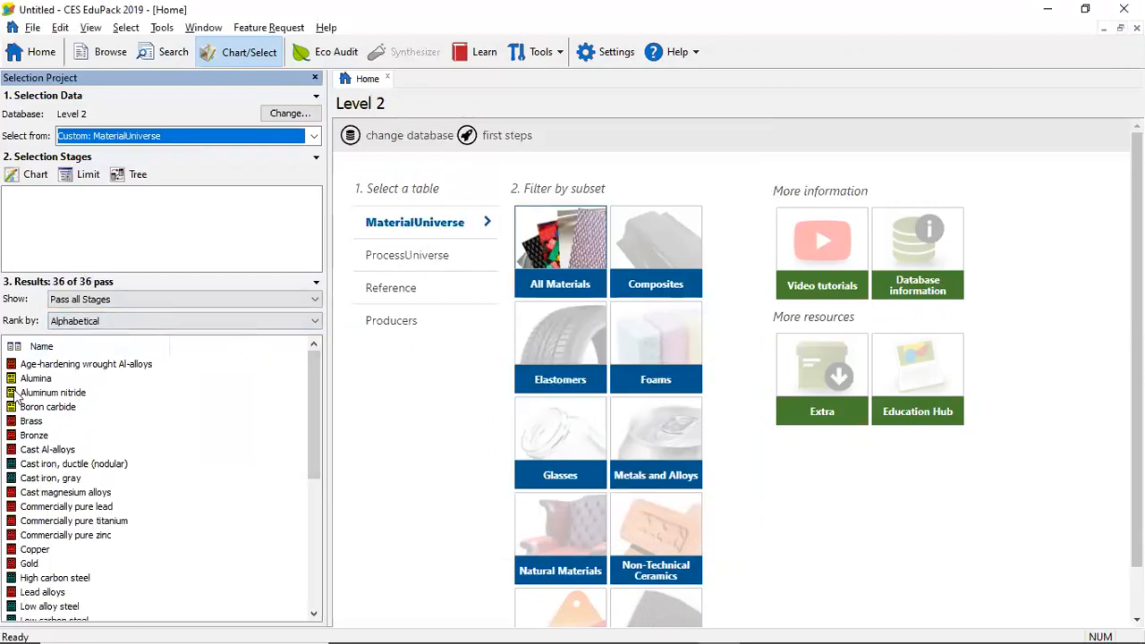
left_click_drag(316, 417, 301, 383)
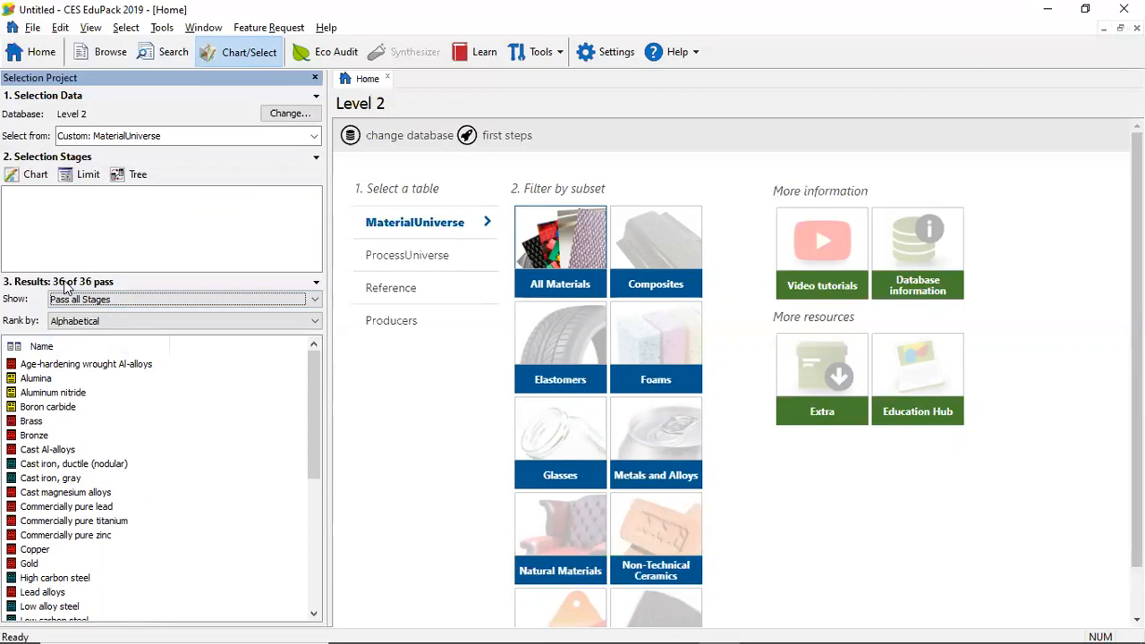
Set the selection data source to All materials in MaterialUniverse
left_click(192, 137)
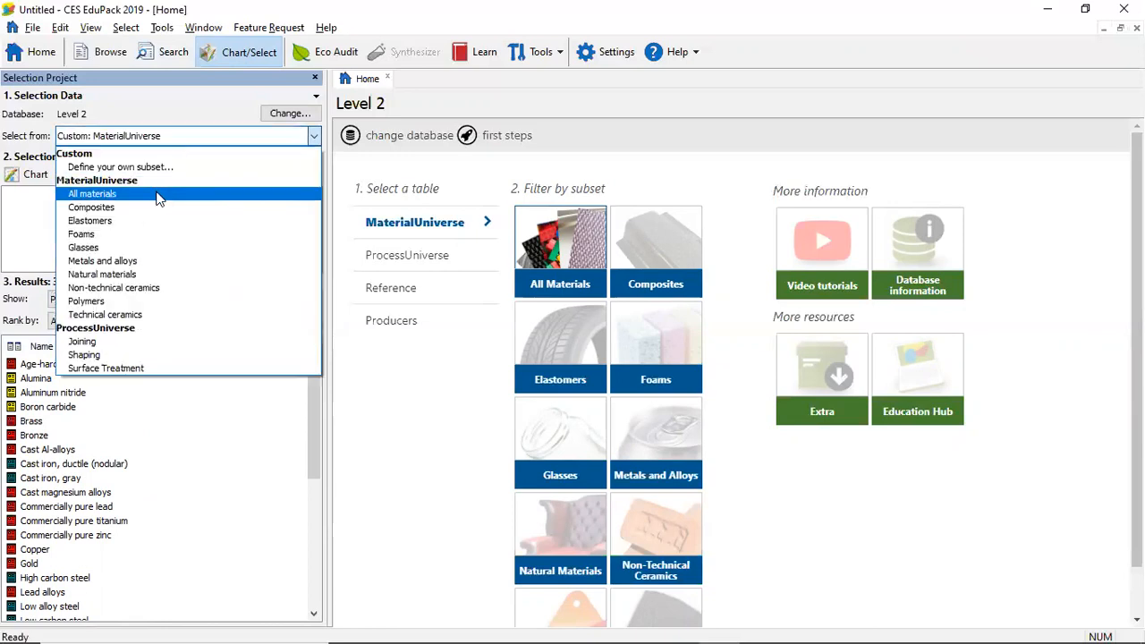
left_click(157, 195)
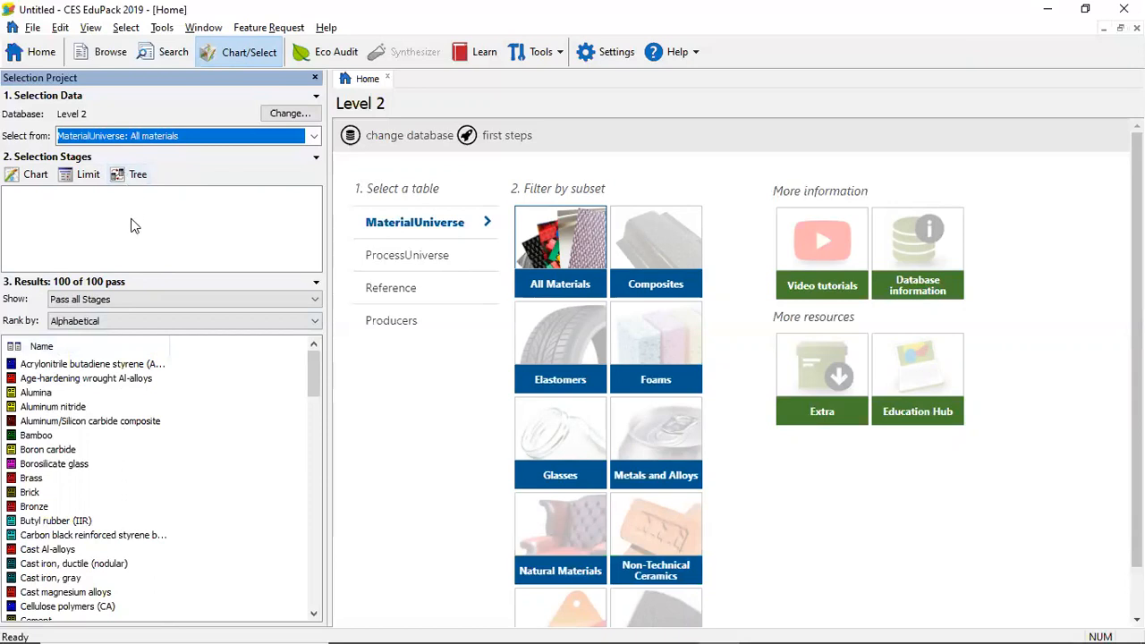
Start a chart stage and assign Young's modulus from the Mechanical properties category to the Y-axis
left_click(32, 175)
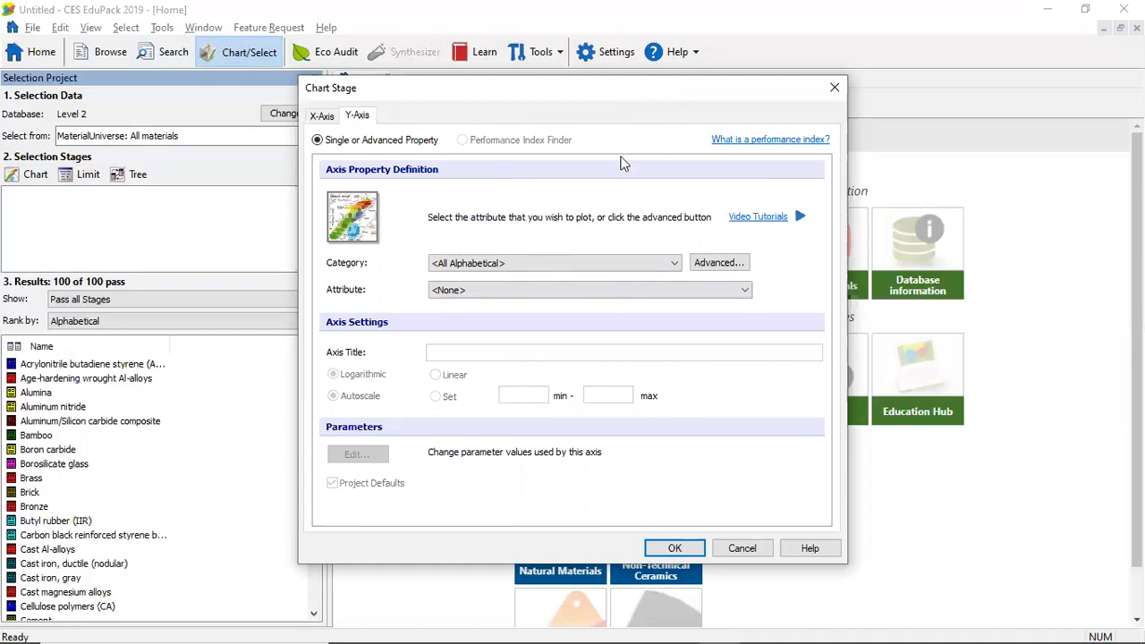
left_click(324, 116)
left_click(356, 119)
left_click(658, 265)
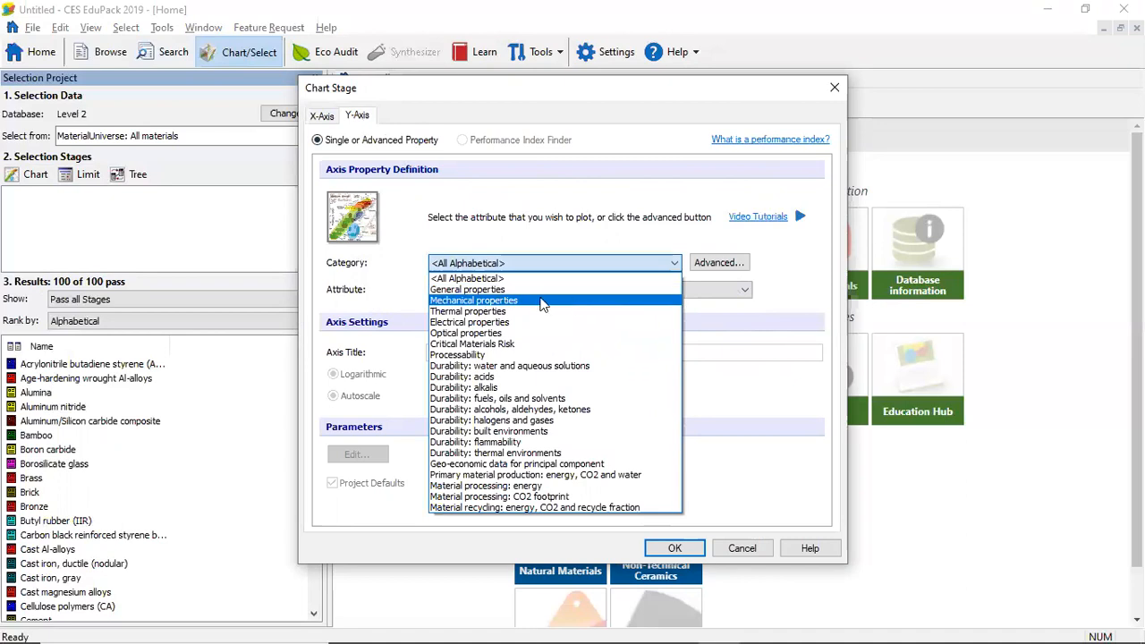
left_click(533, 301)
left_click(544, 290)
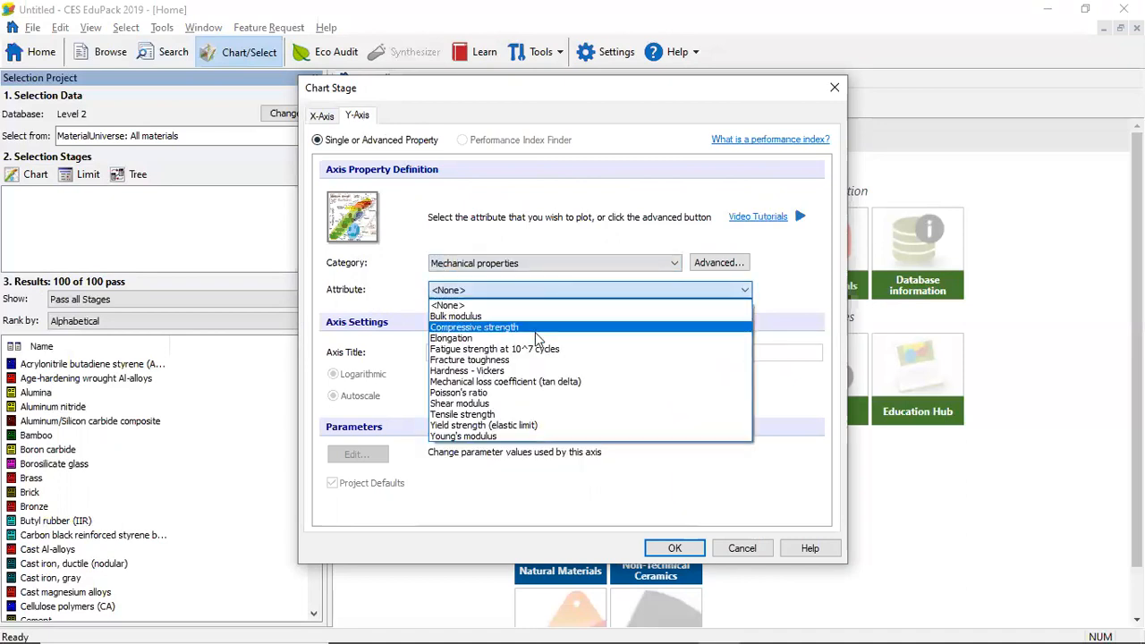
left_click(524, 436)
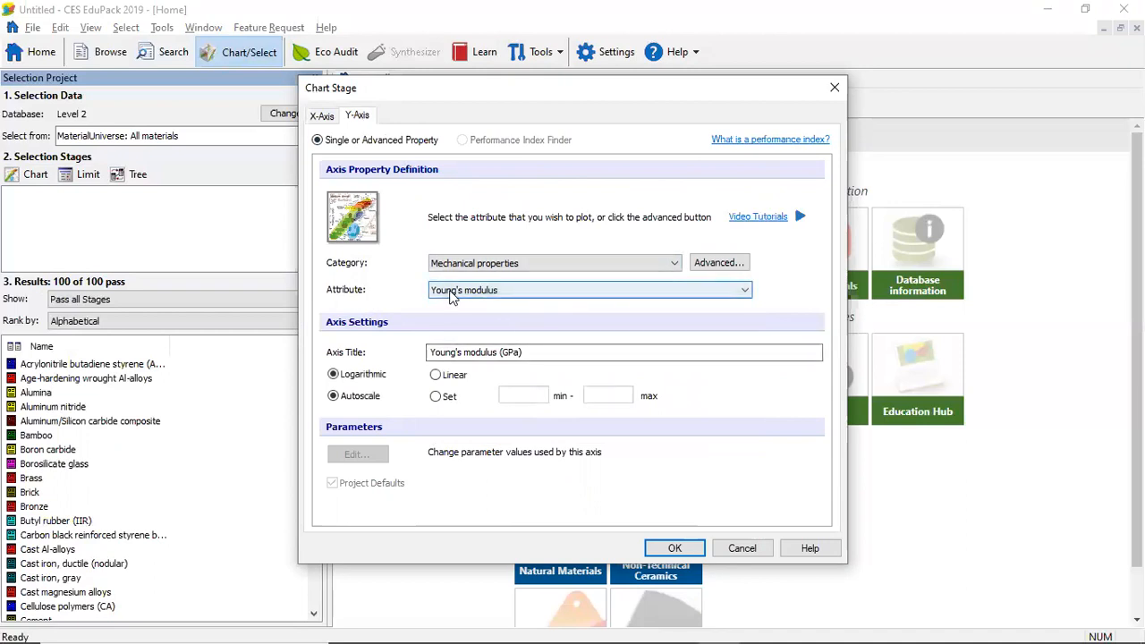
Change the Y-axis title to "Módulo de Elasticidade (GPa)"
left_click_drag(430, 352, 491, 377)
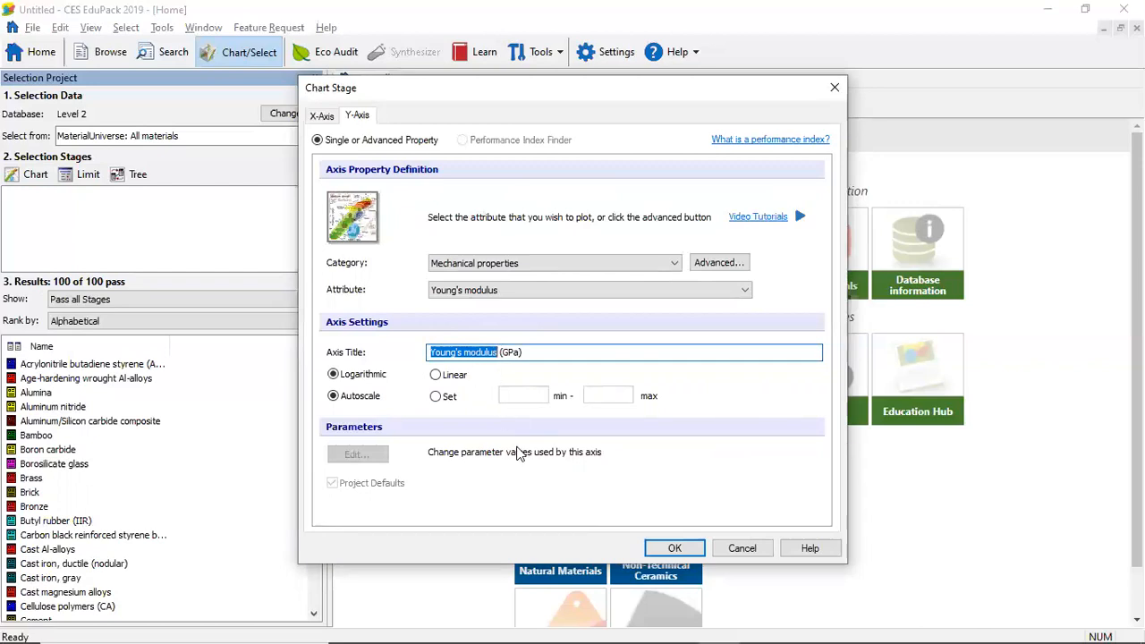
type("M")
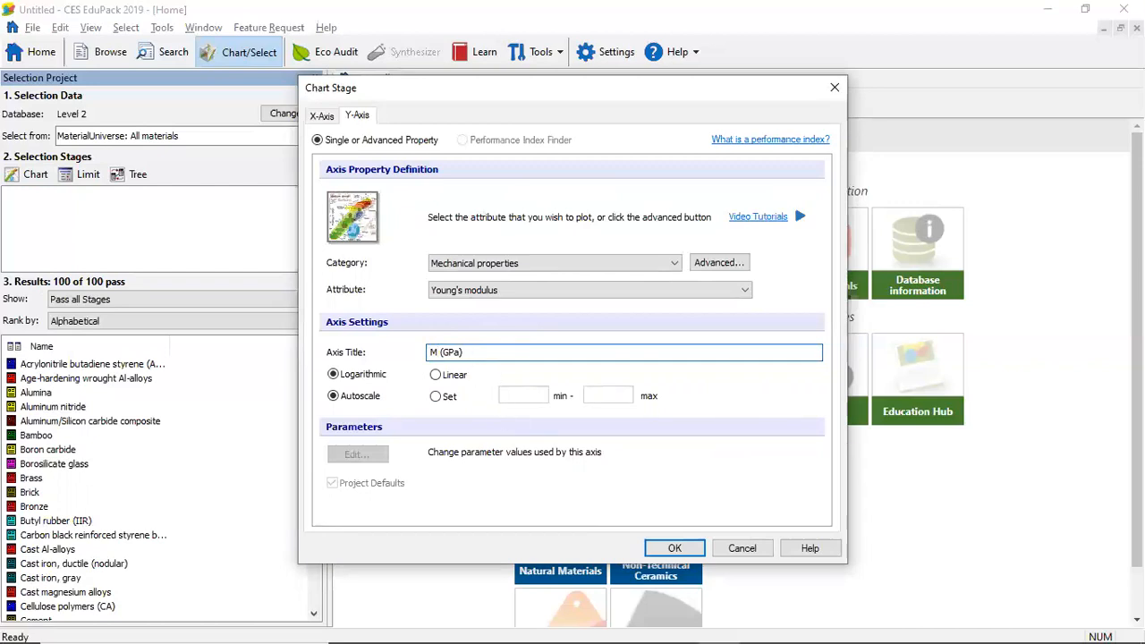
type("ódulo de Elasticidade")
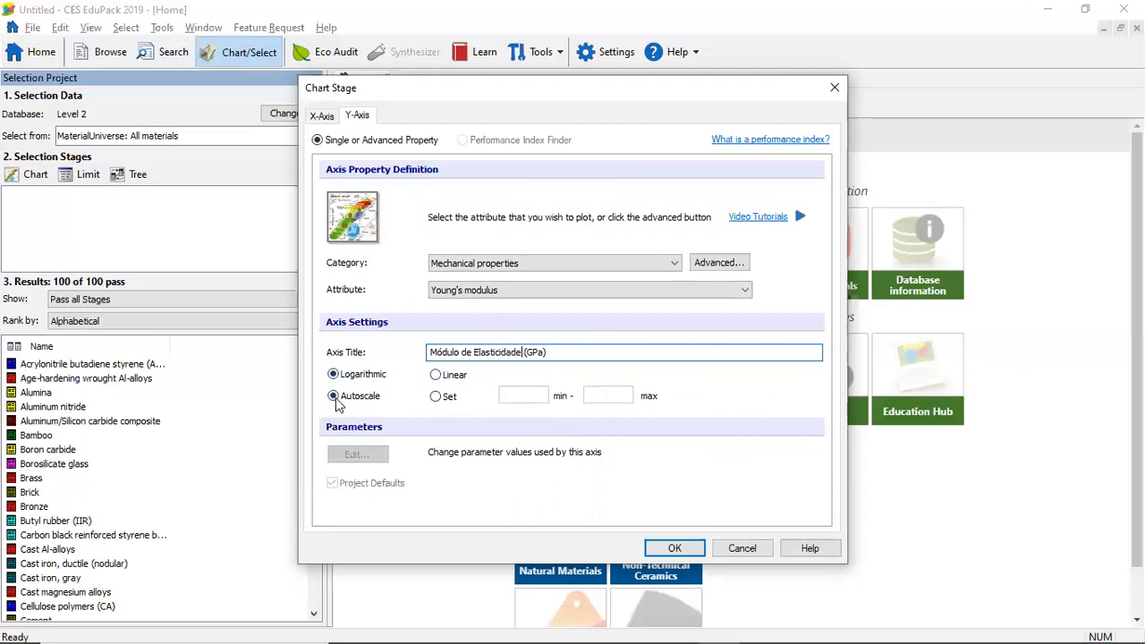
left_click(436, 398)
left_click(610, 396)
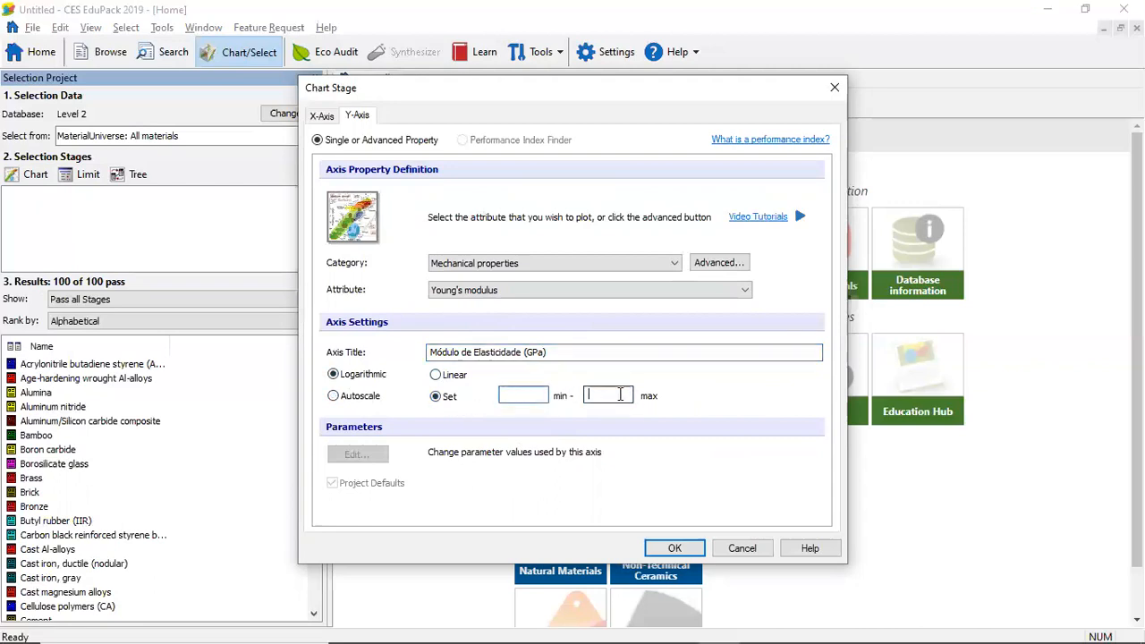
left_click(503, 394)
left_click(346, 400)
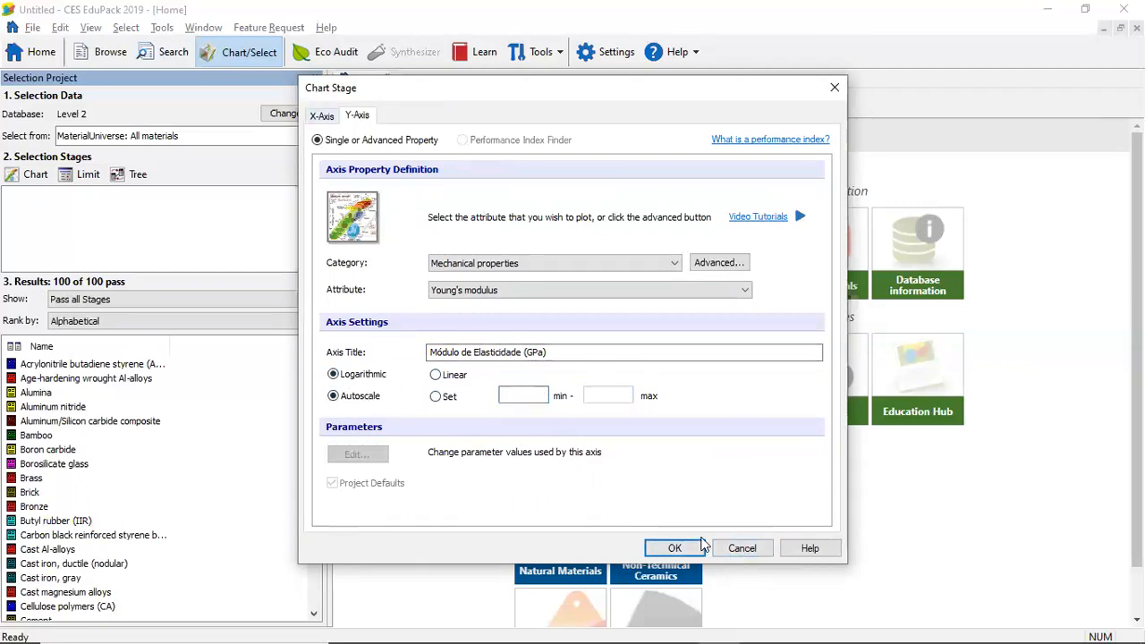
Check the X-axis settings, leave its attribute as None, and create the Y-axis-only chart
left_click(322, 116)
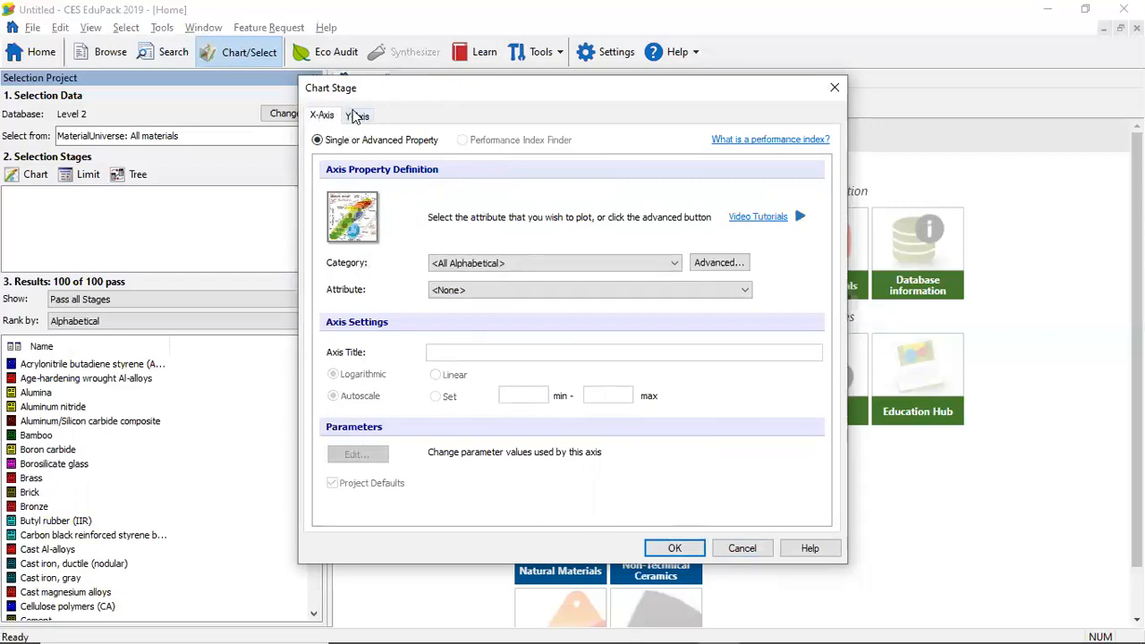
left_click(357, 116)
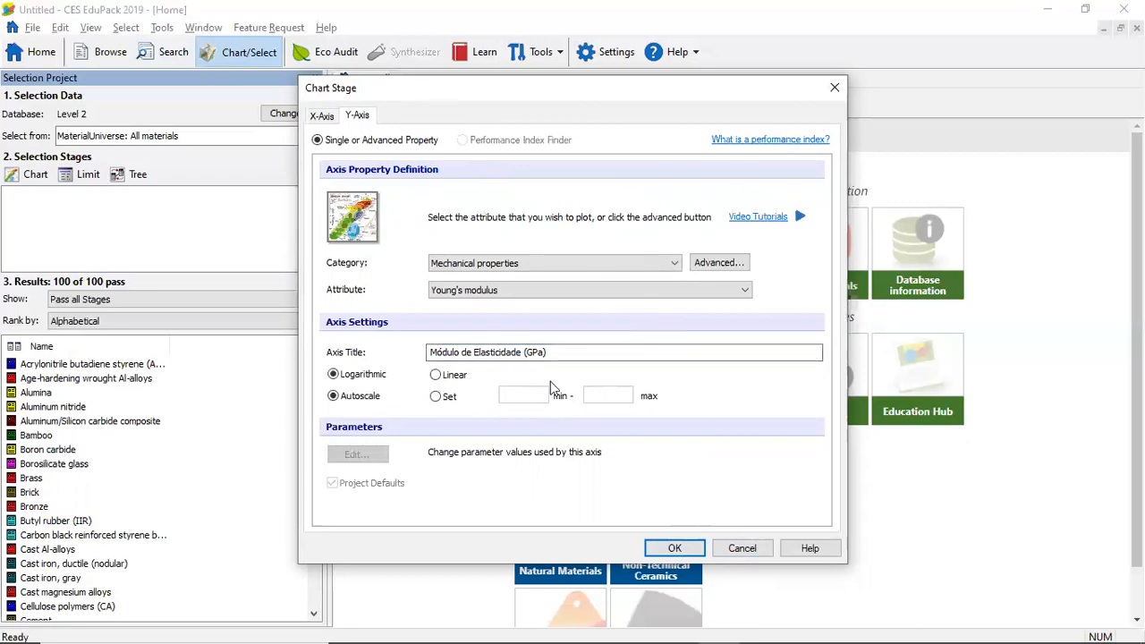
left_click(674, 550)
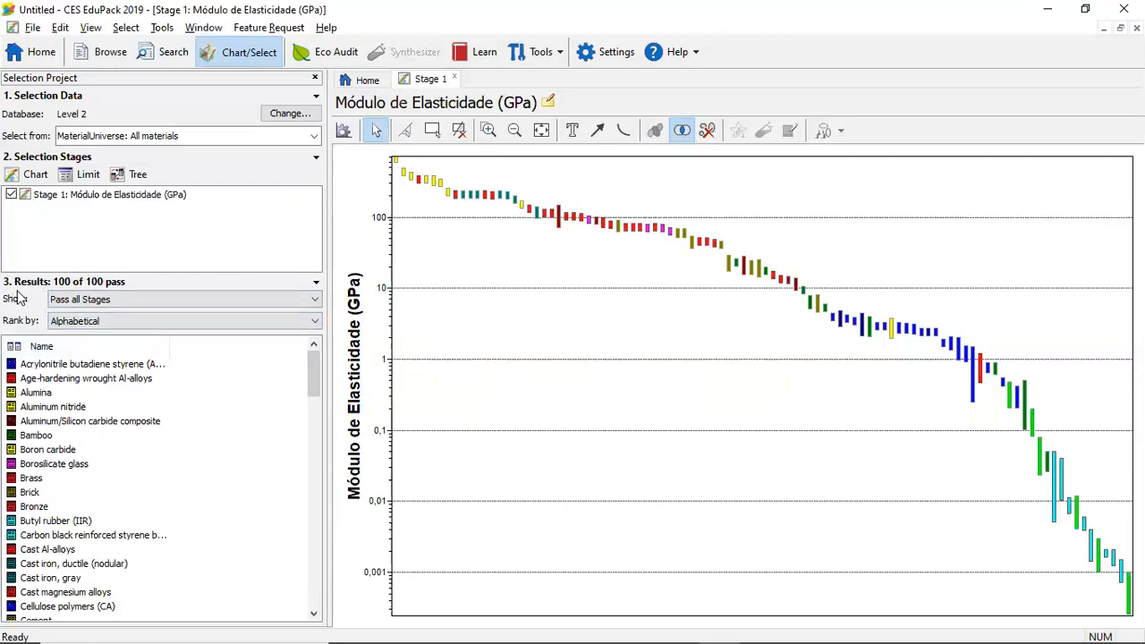
Compare the Pass all Stages and Pass/Fail Table views of the results, and leave the Pass/Fail Table shown
left_click(290, 302)
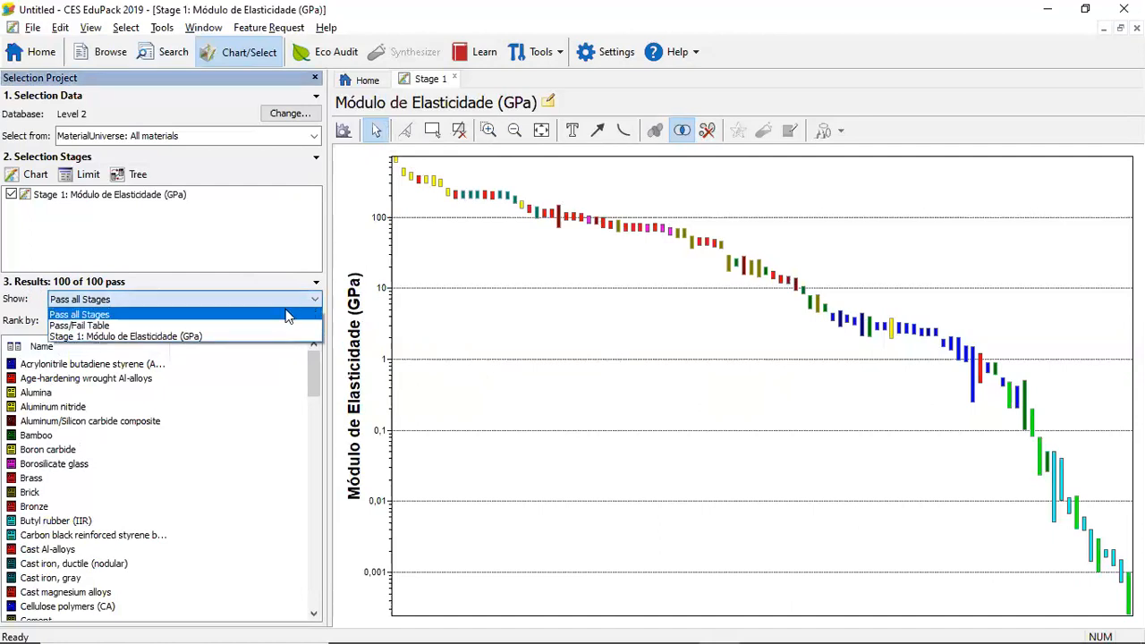
left_click(125, 327)
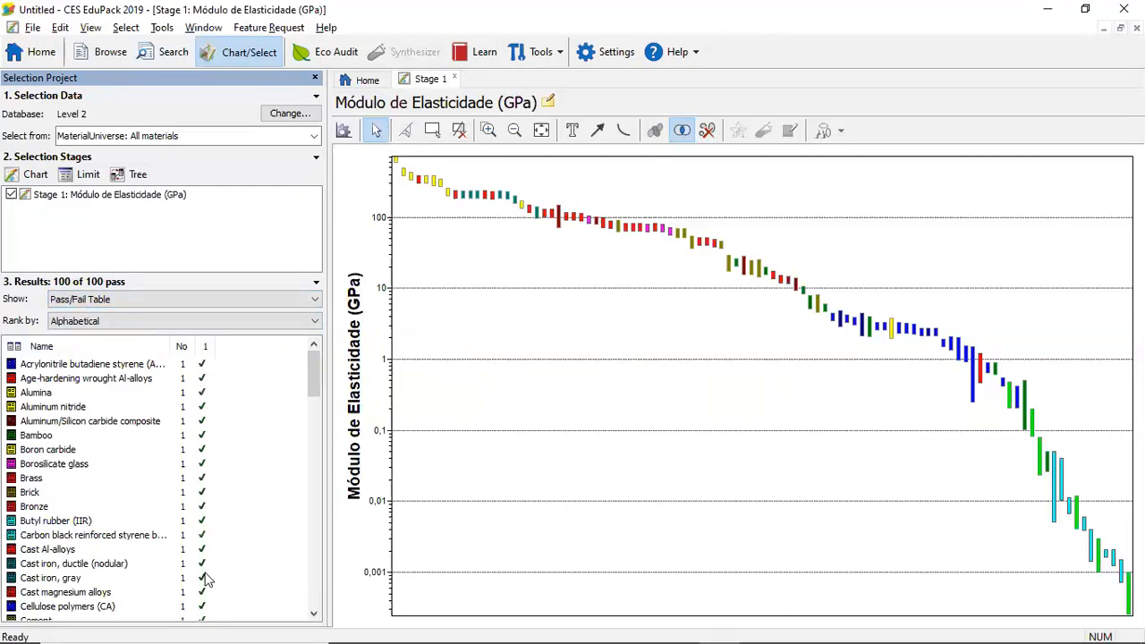
left_click(196, 302)
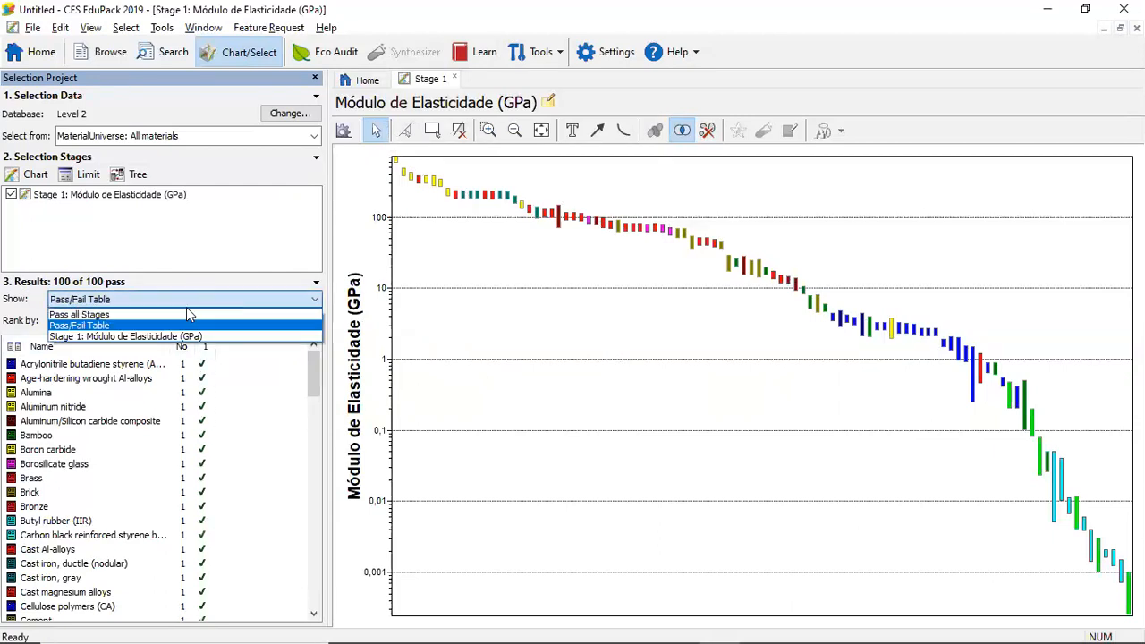
left_click(186, 312)
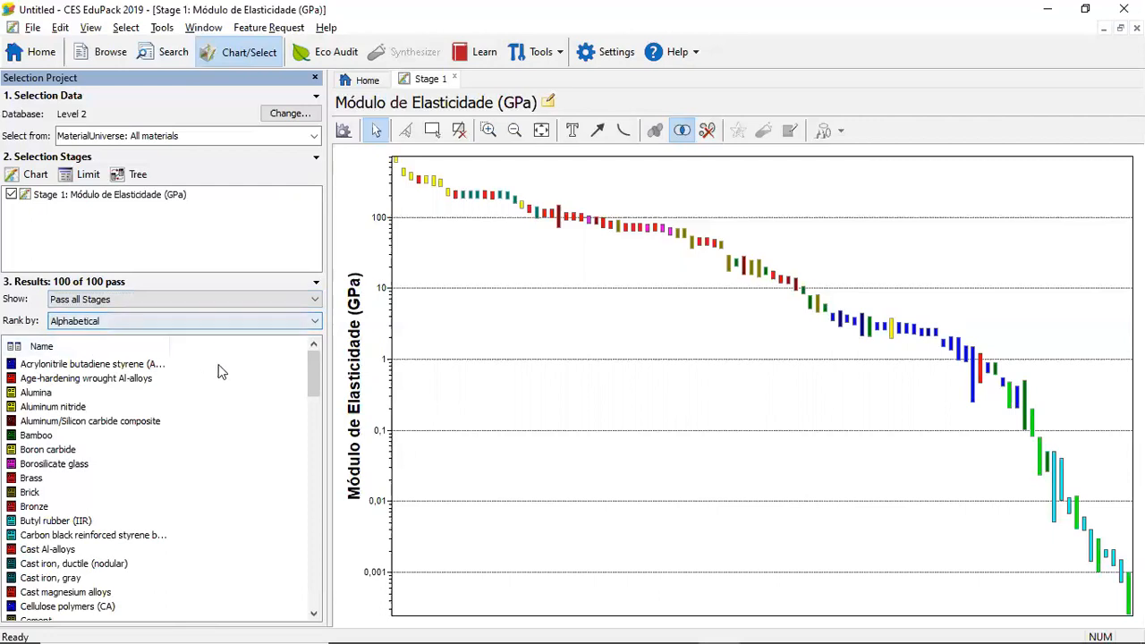
left_click(206, 302)
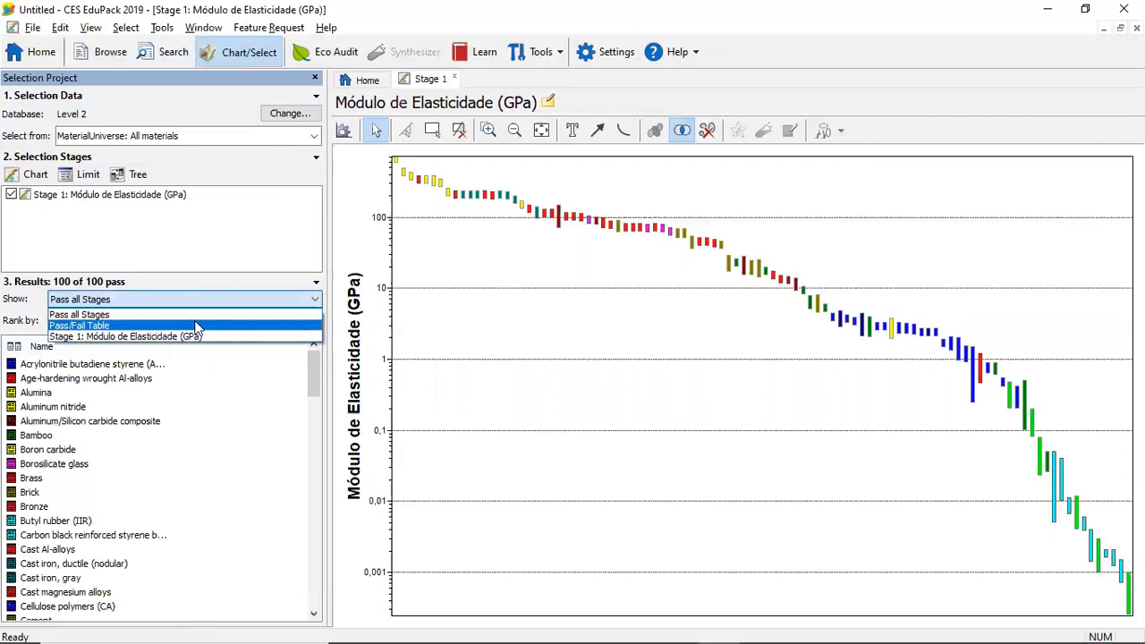
left_click(204, 326)
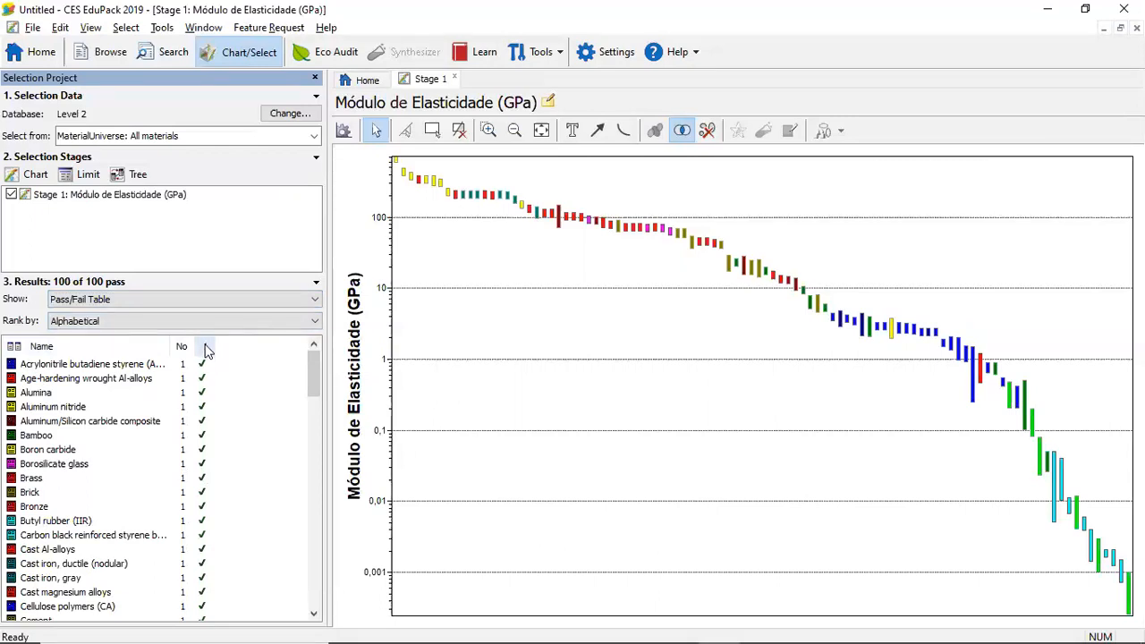
left_click(213, 297)
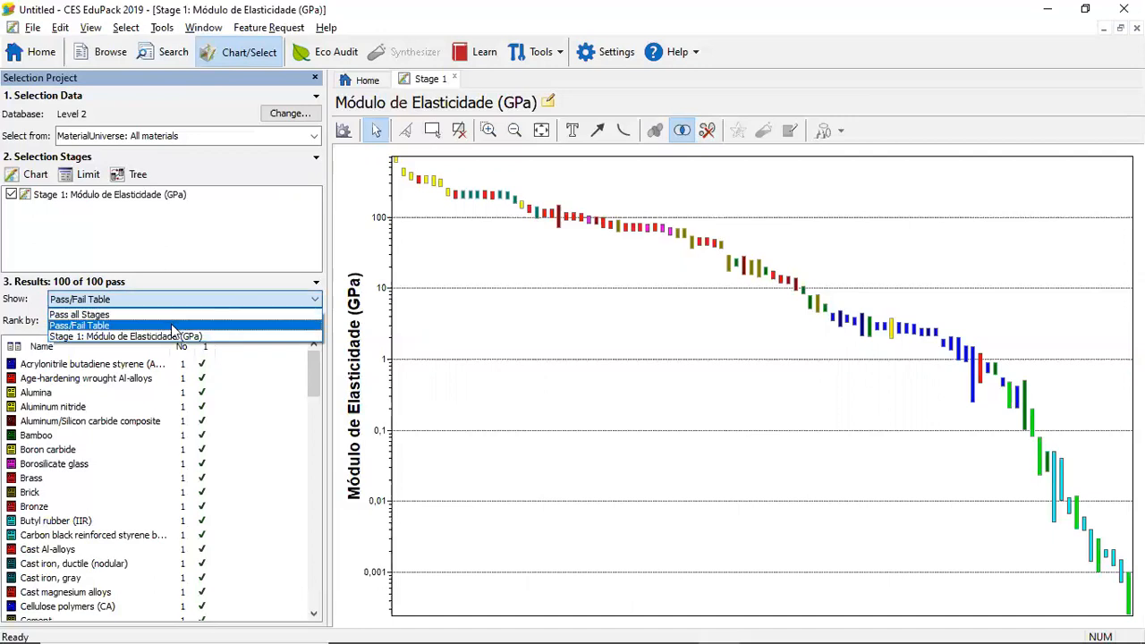
left_click(171, 324)
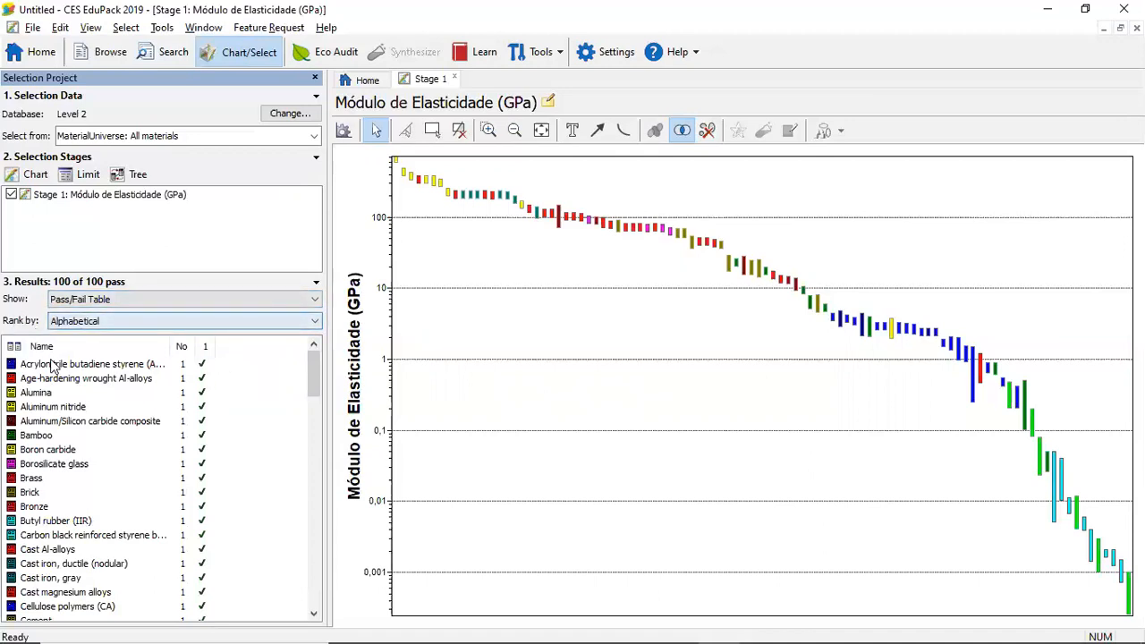
Rank the results by Stage 1: Módulo de Elasticidade (GPa) and view the materials with the highest modulus
mouse_move(314, 369)
left_mouse_down()
mouse_move(303, 585)
mouse_move(316, 364)
left_mouse_up()
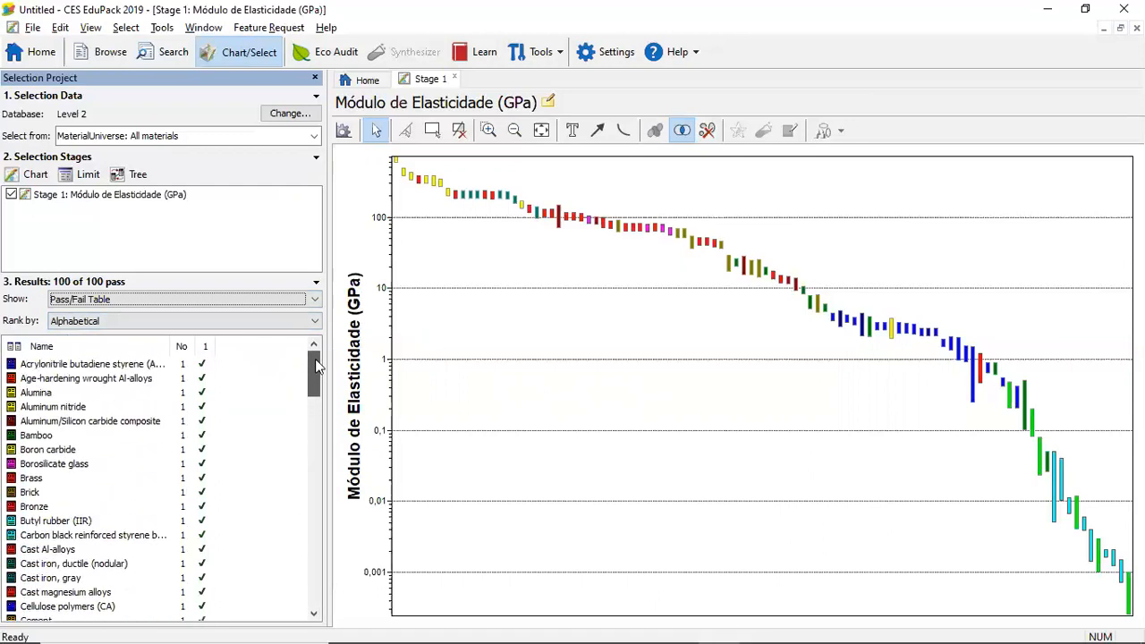
left_click(216, 320)
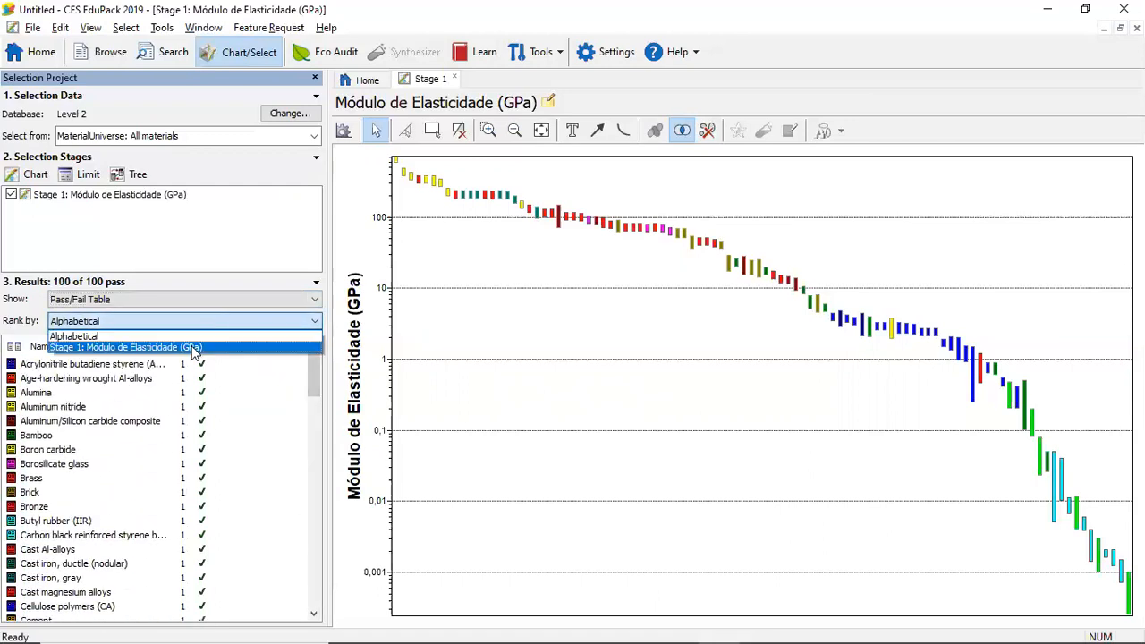
left_click(98, 347)
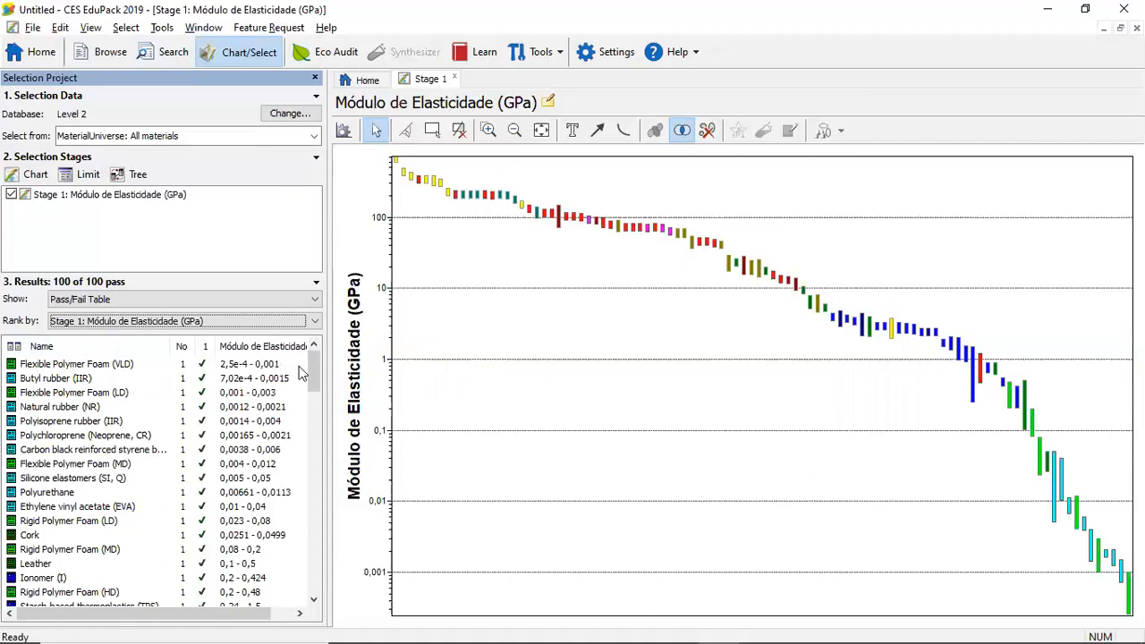
left_click_drag(311, 374, 312, 577)
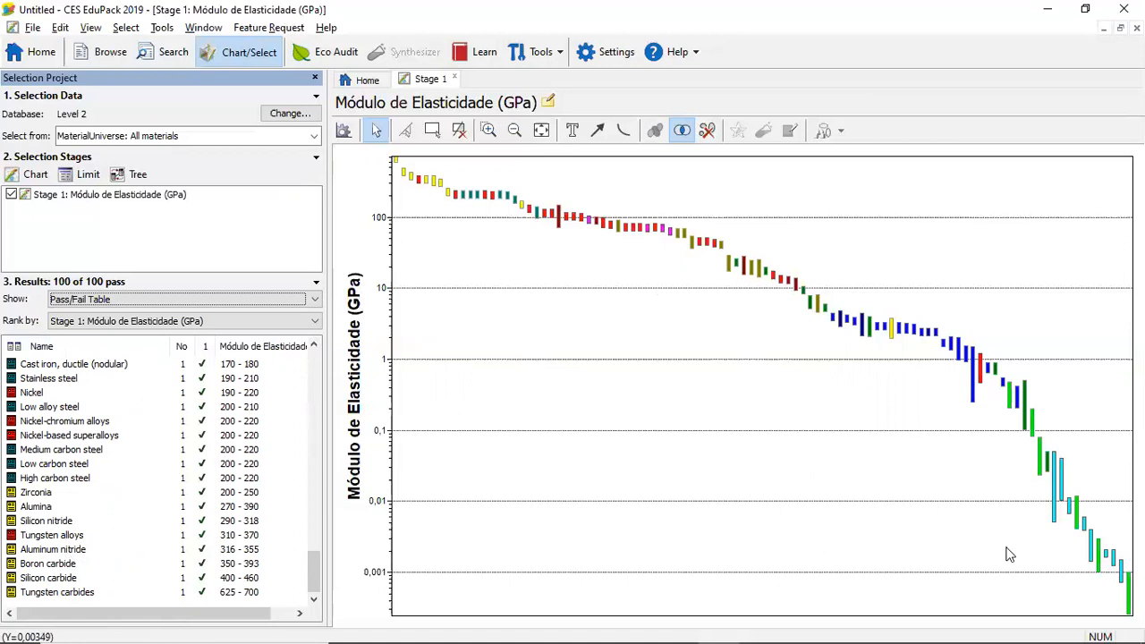
Label the Tungsten carbides and Flexible Polymer Foam (VLD) bars at the two ends of the chart, placing each label beside its bar
mouse_move(1128, 593)
mouse_move(398, 169)
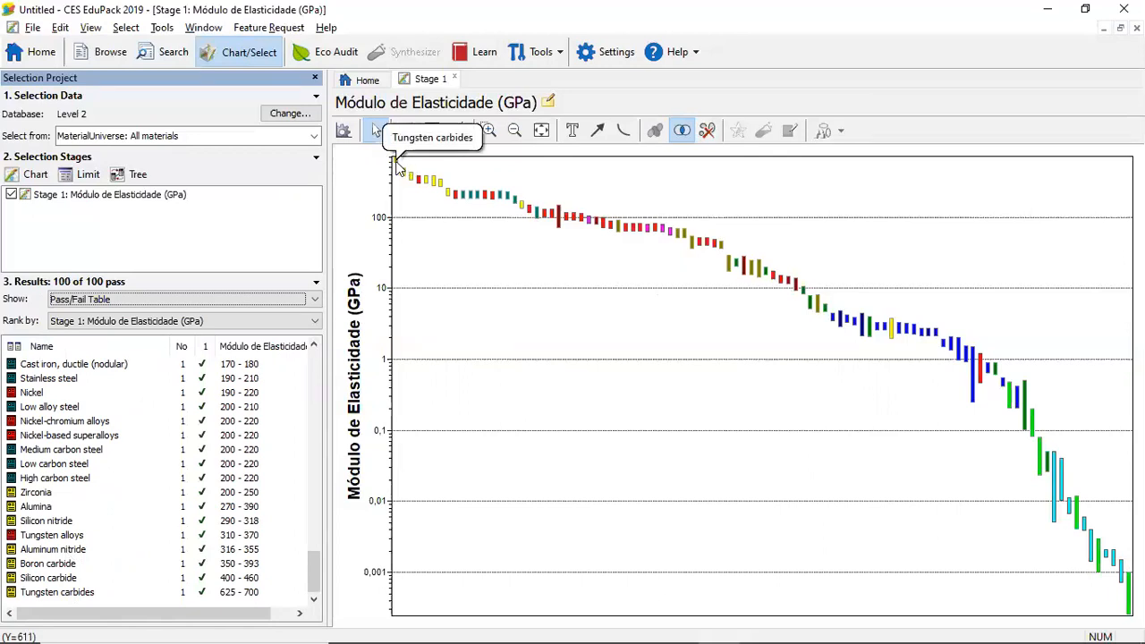
left_click_drag(398, 169, 518, 174)
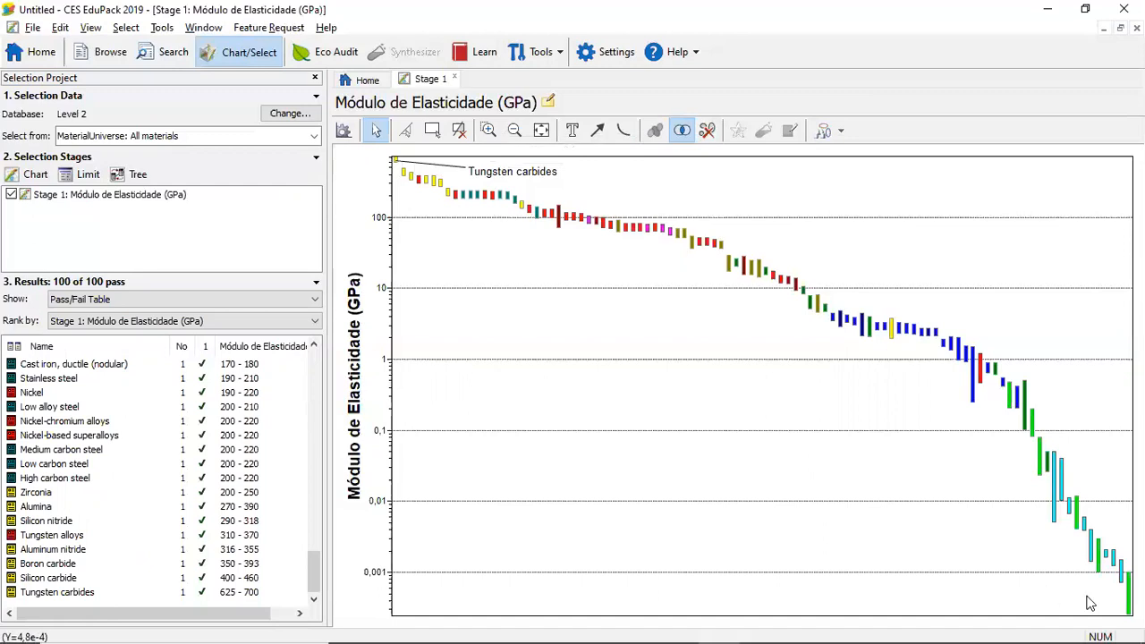
left_click(1128, 597)
left_click_drag(1128, 598, 1015, 598)
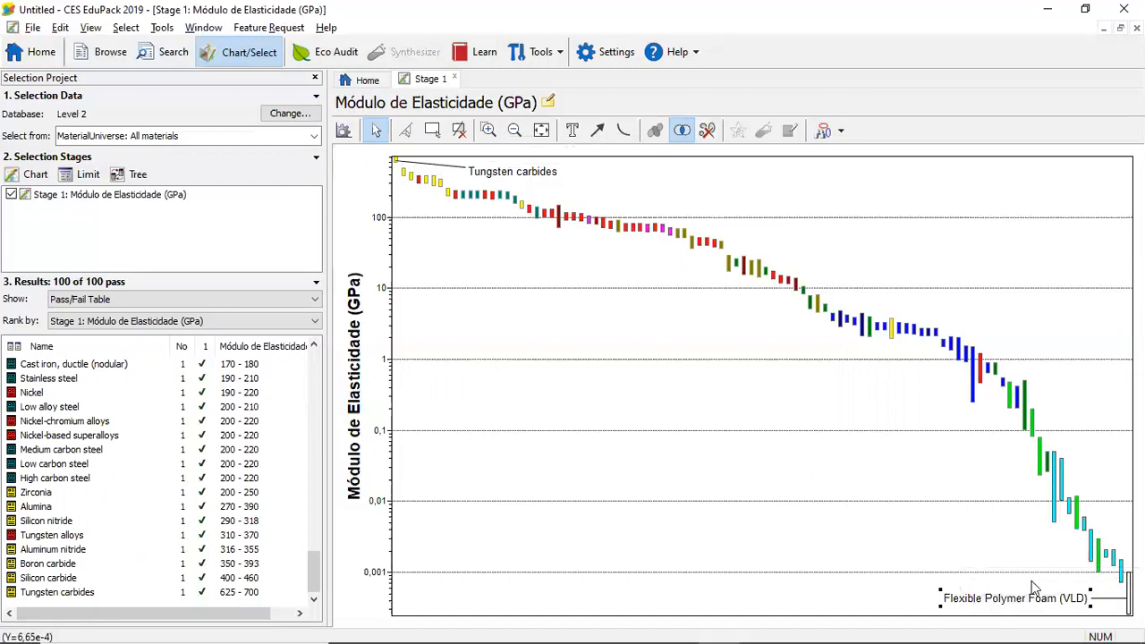
left_click(920, 539)
Rename the Tungsten carbides label to "Carbeto de Tungstênio" and adjust its position beside the bar
mouse_move(518, 175)
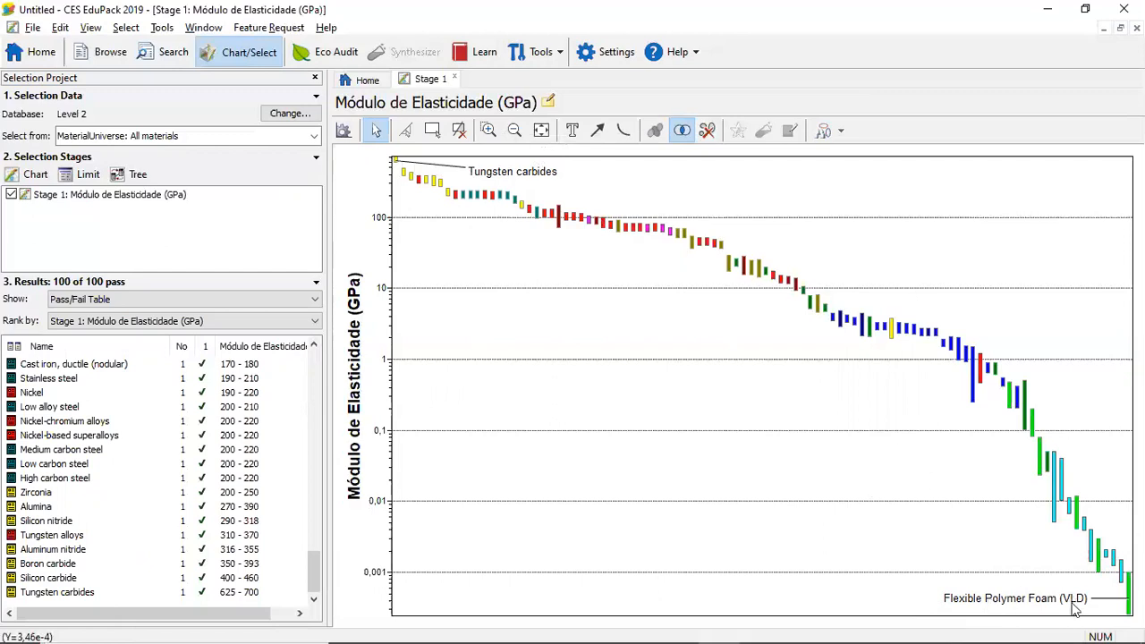
right_click(500, 172)
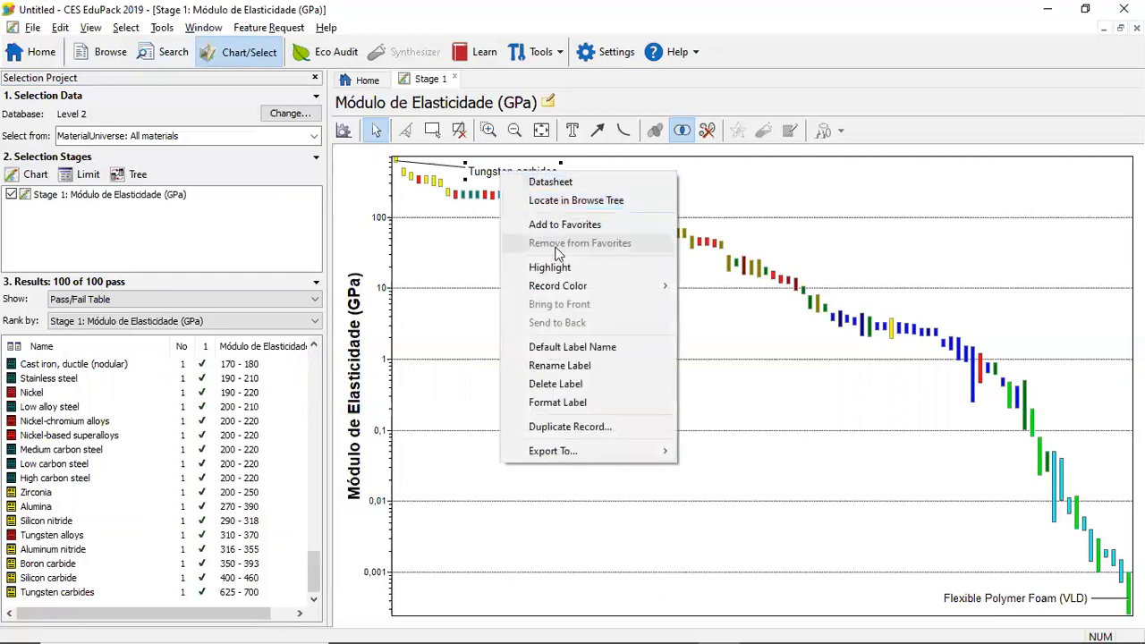
left_click(614, 366)
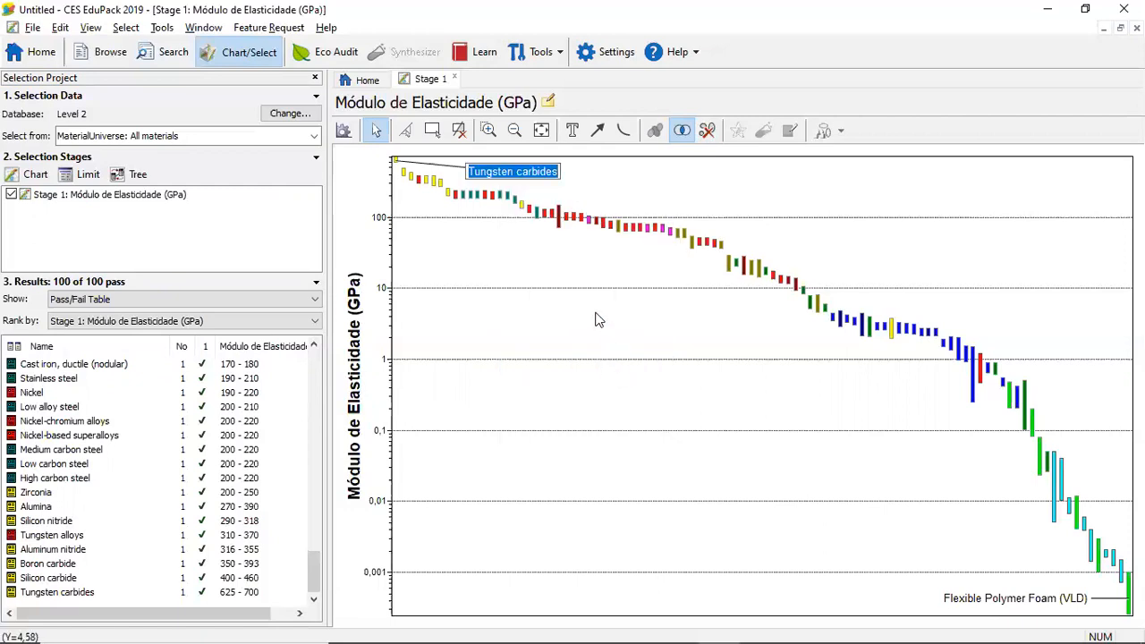
type("Carbeto")
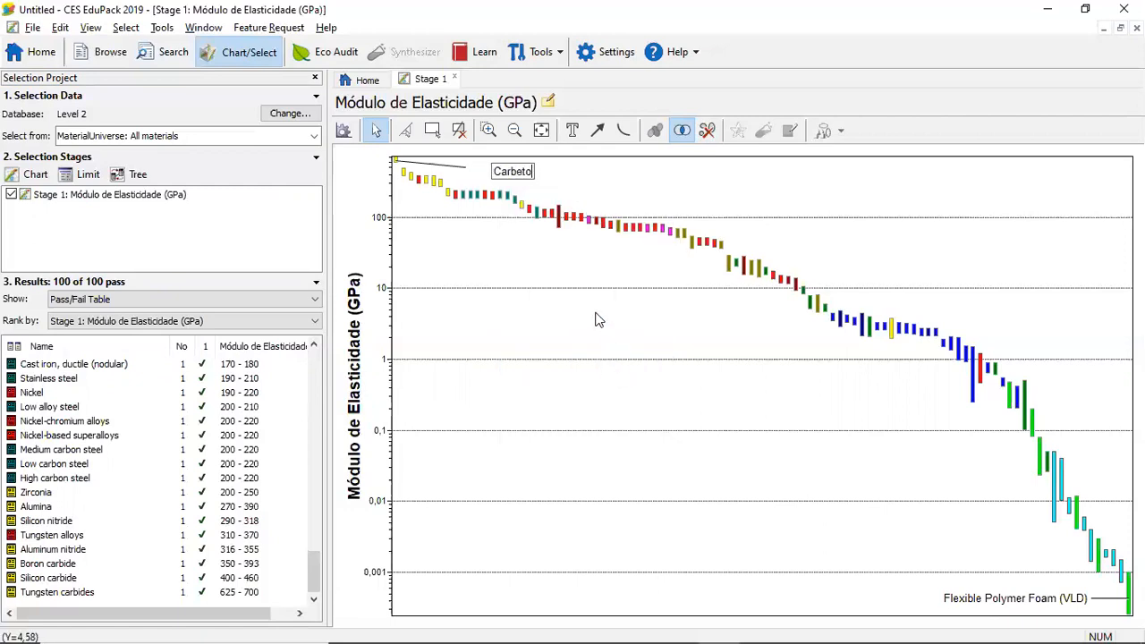
type(" de Tung")
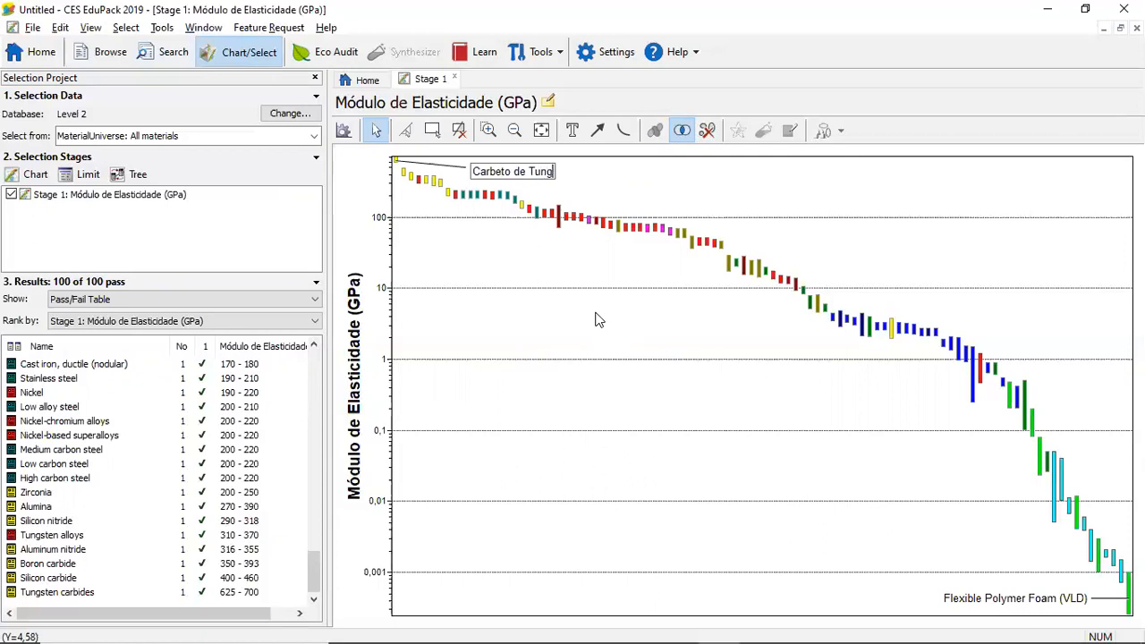
type("stênio")
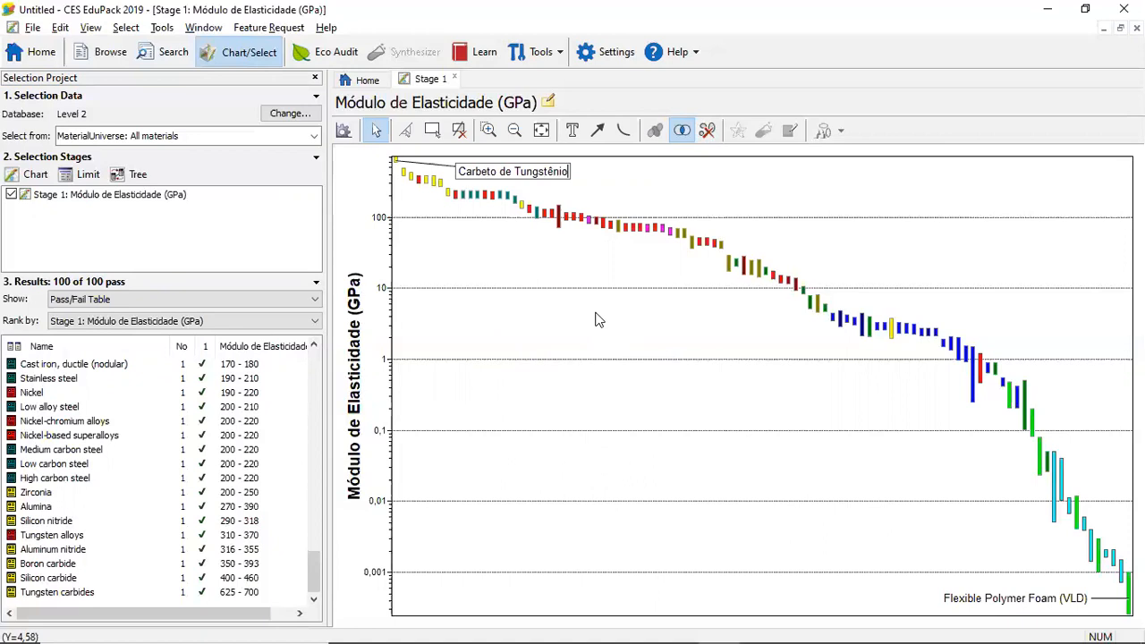
left_click(531, 274)
mouse_move(510, 176)
left_mouse_down()
mouse_move(465, 240)
mouse_move(523, 159)
mouse_move(511, 171)
left_mouse_up()
left_click(428, 234)
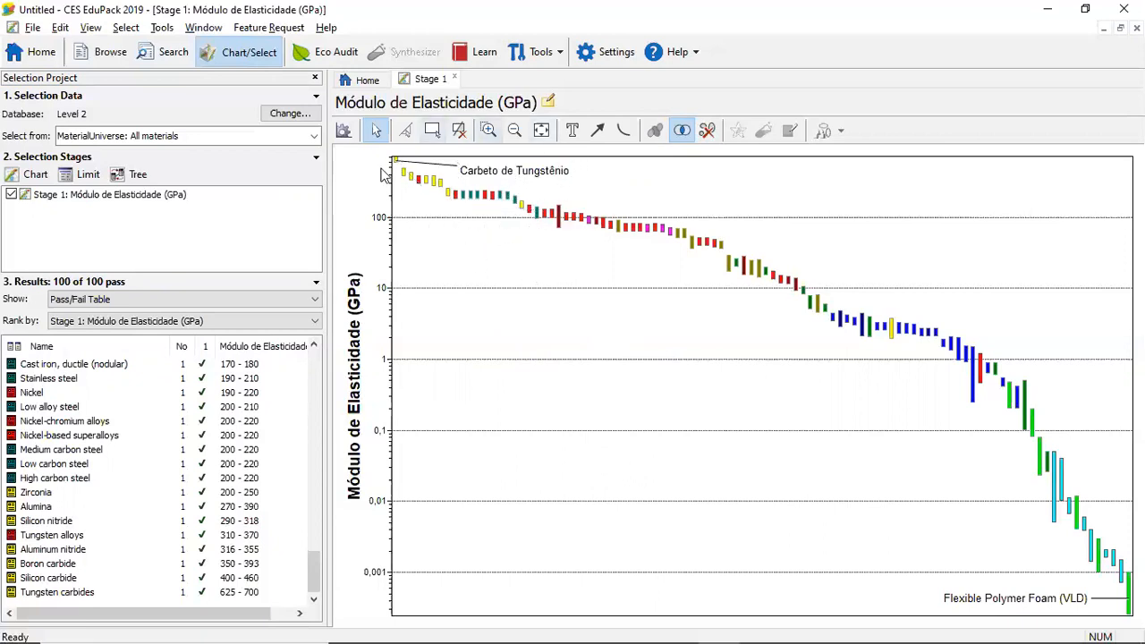
left_click(539, 179)
left_click_drag(539, 179, 516, 176)
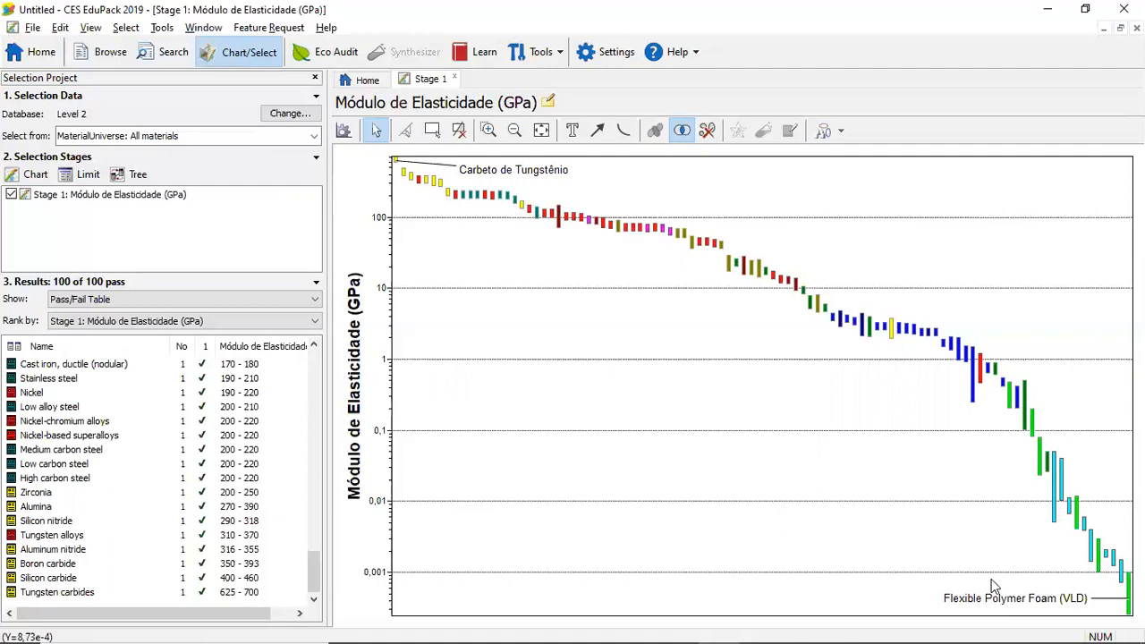
Select both material labels on the chart together and delete them
mouse_move(1029, 595)
left_click_drag(1100, 613, 901, 466)
left_click_drag(811, 397, 445, 147)
key("Delete")
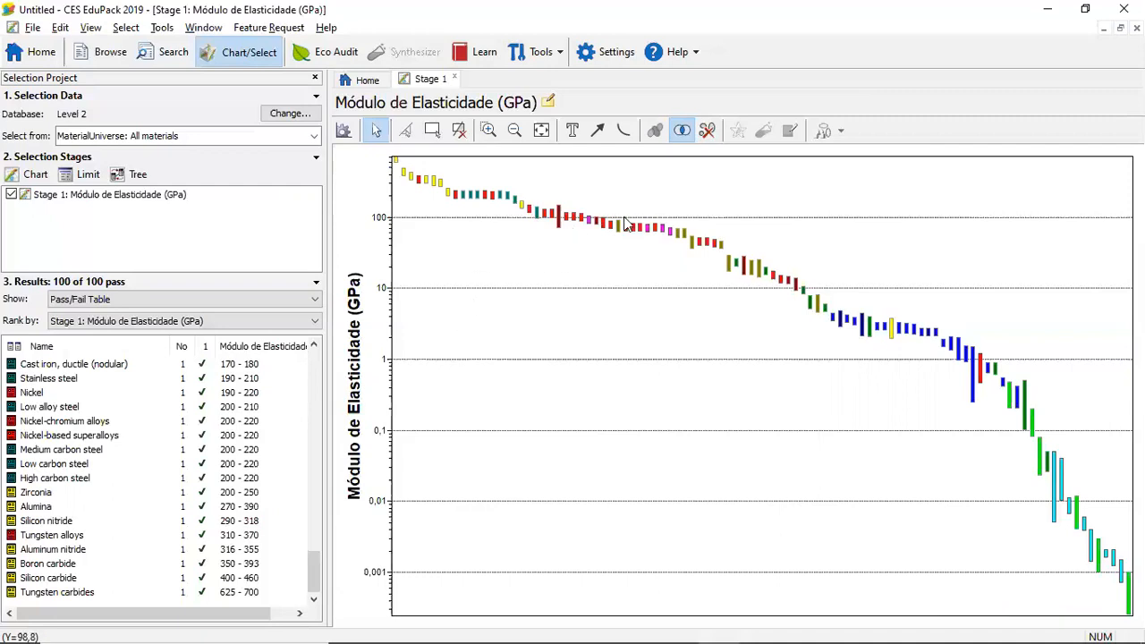
Label the Borosilicate glass bar, place the label below the bars, and delete it again
left_click(669, 232)
left_click_drag(669, 238, 648, 273)
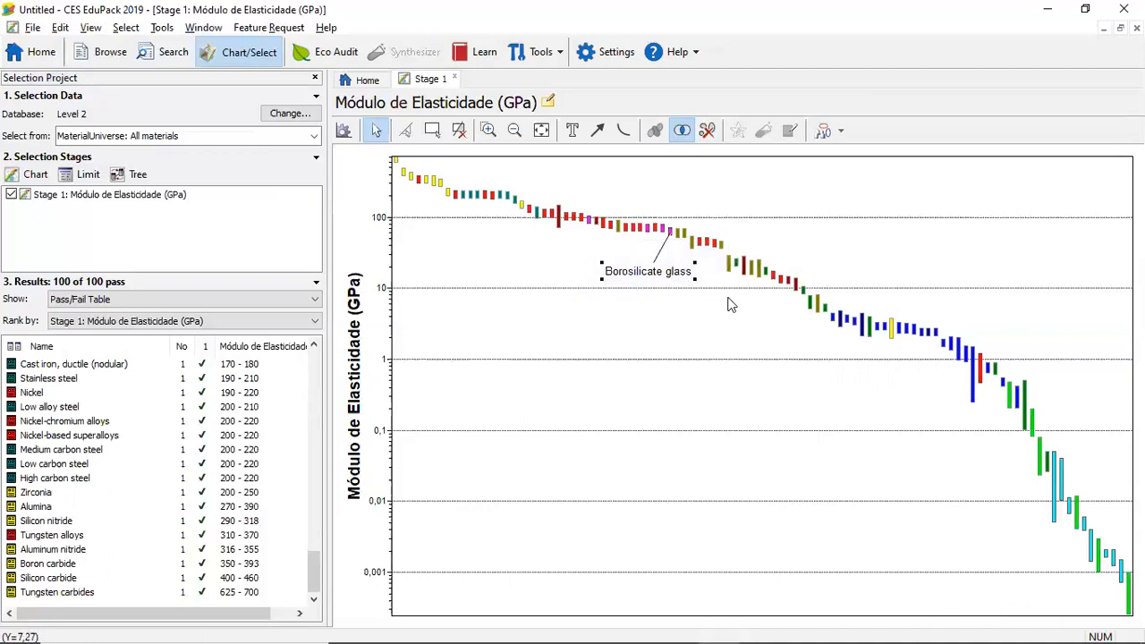
key("Delete")
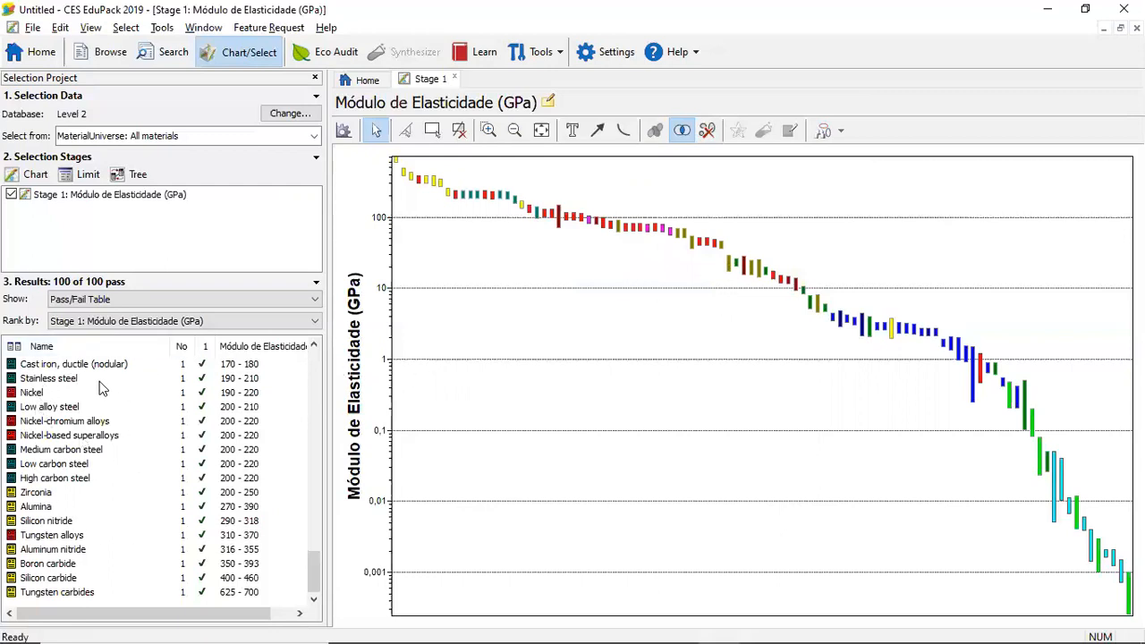
Label the Nickel record from the results table, place the label below its bar, and remove it again
left_click(31, 393)
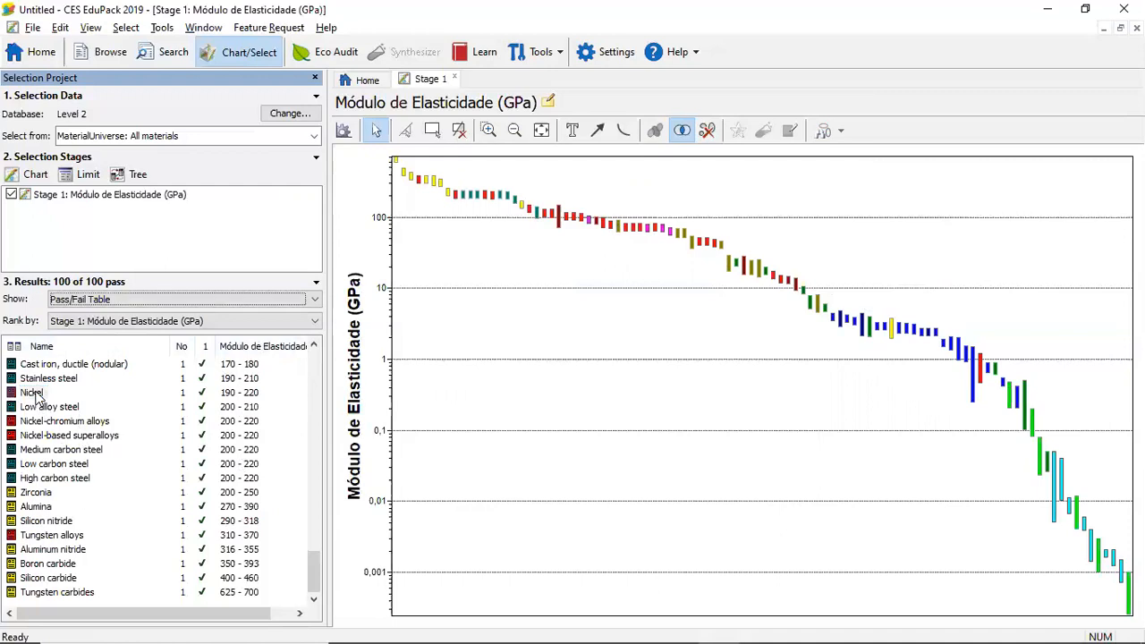
right_click(38, 398)
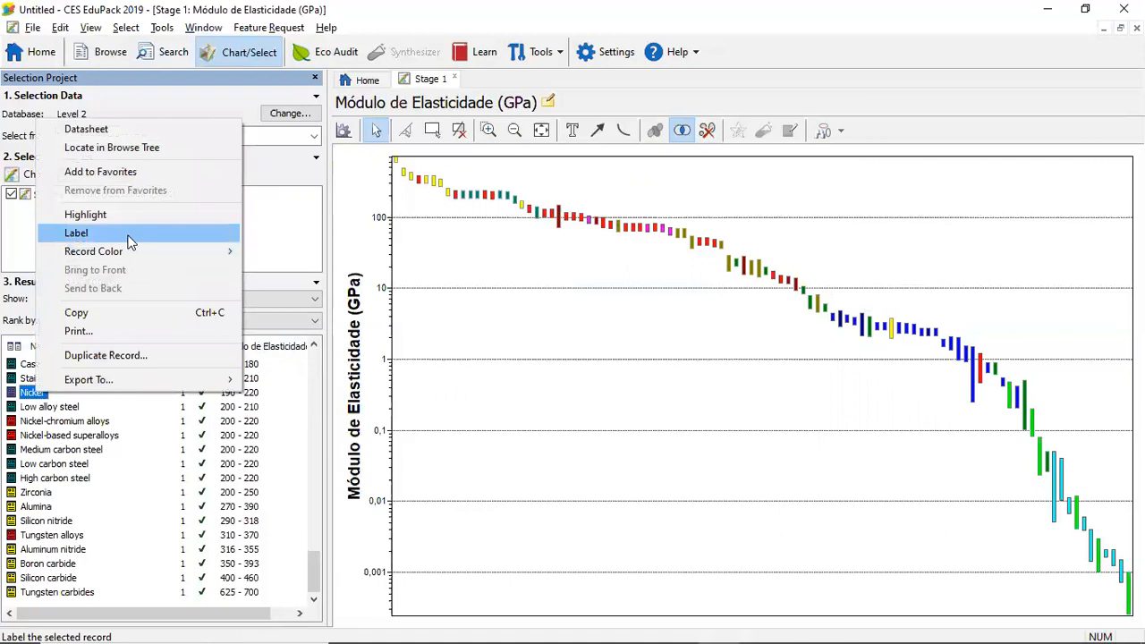
left_click(96, 235)
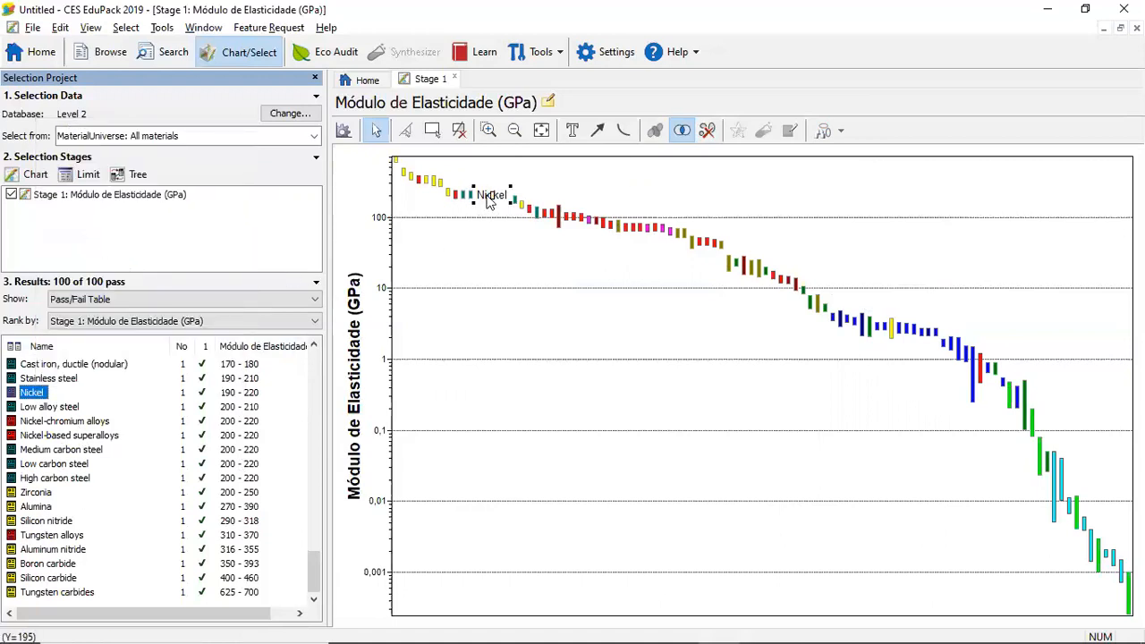
mouse_move(491, 200)
left_click_drag(501, 201, 499, 246)
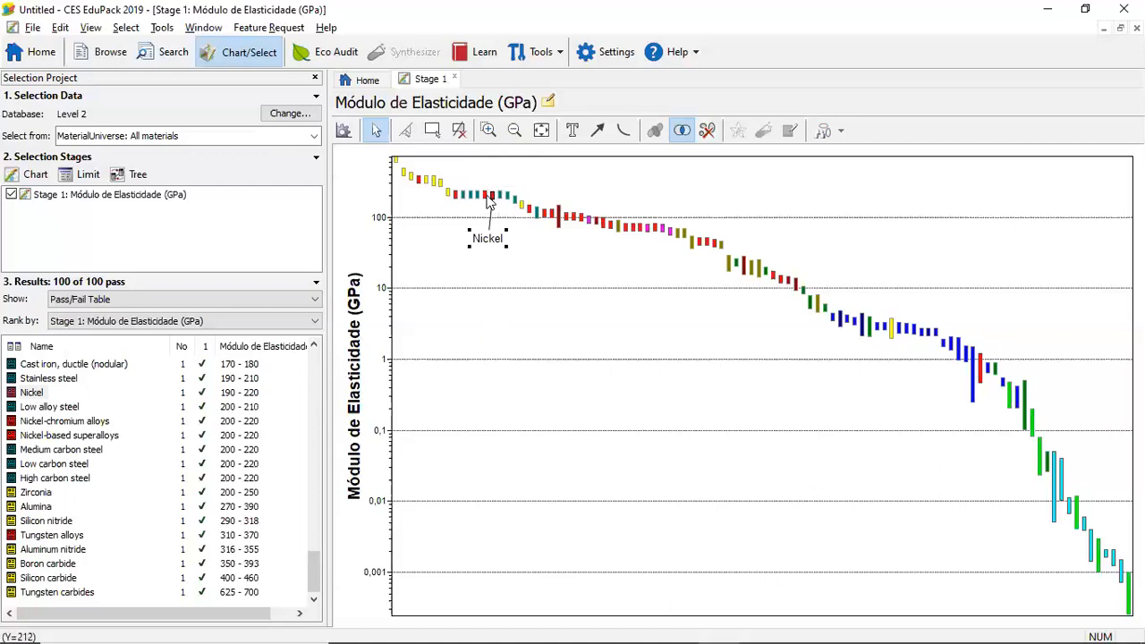
left_click(451, 270)
left_click(463, 229)
key("Delete")
Inspect the material names of individual bars along the elastic modulus chart
mouse_move(411, 181)
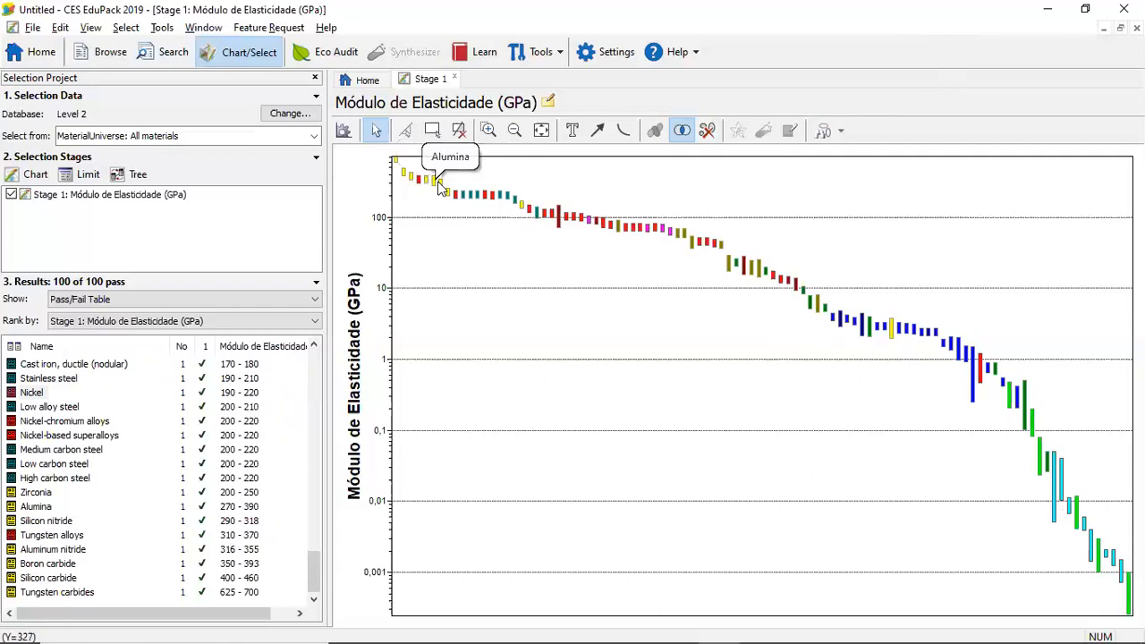
mouse_move(456, 200)
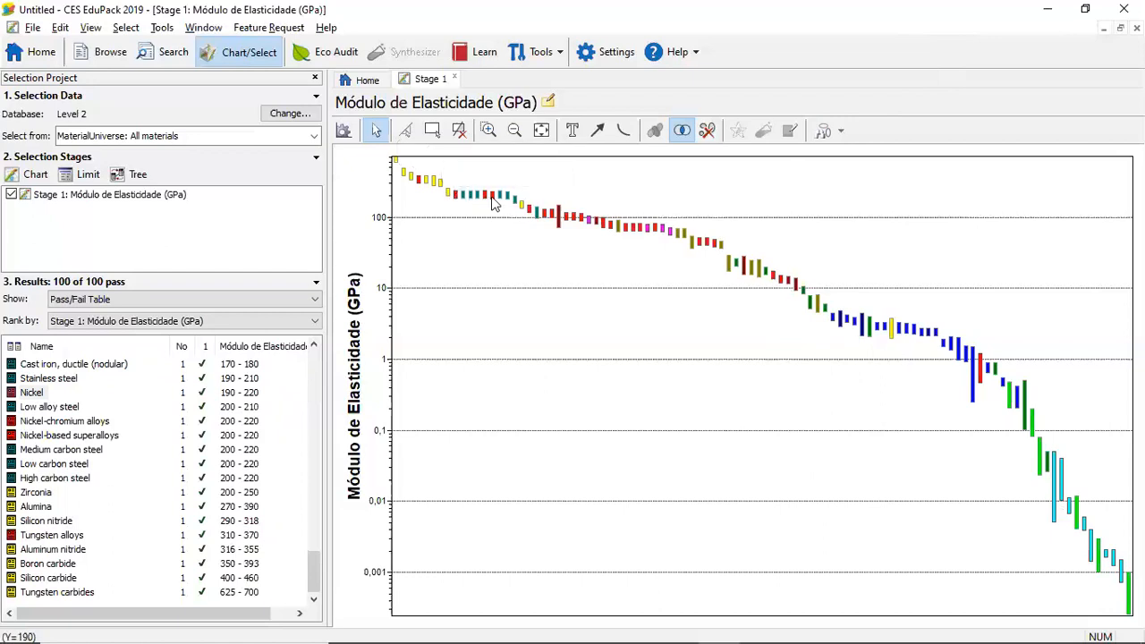
mouse_move(491, 202)
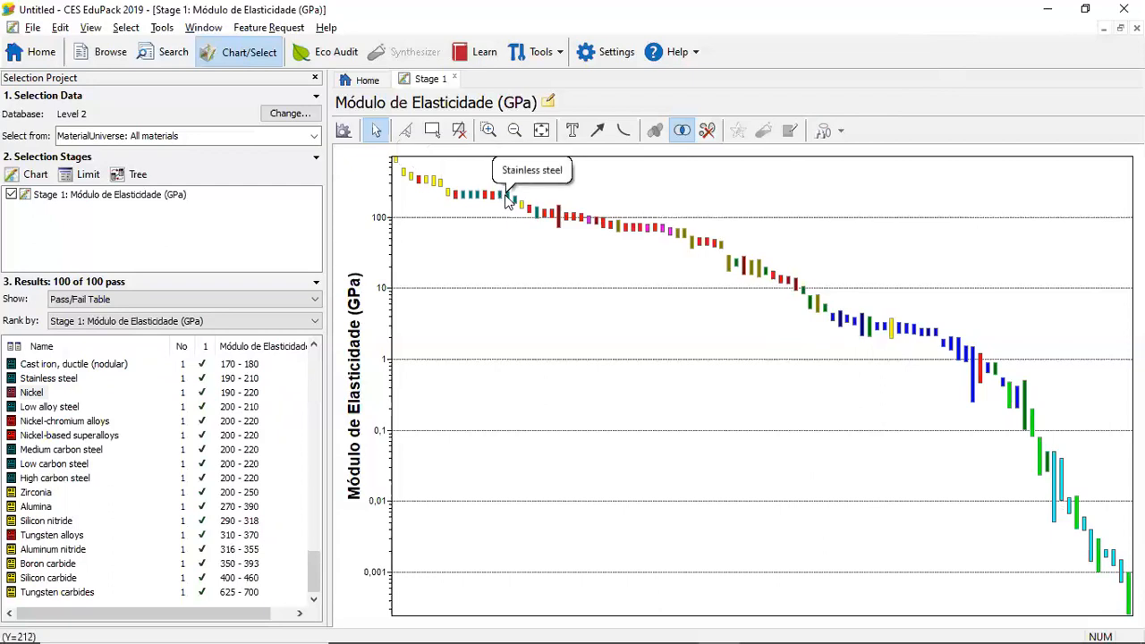
mouse_move(999, 389)
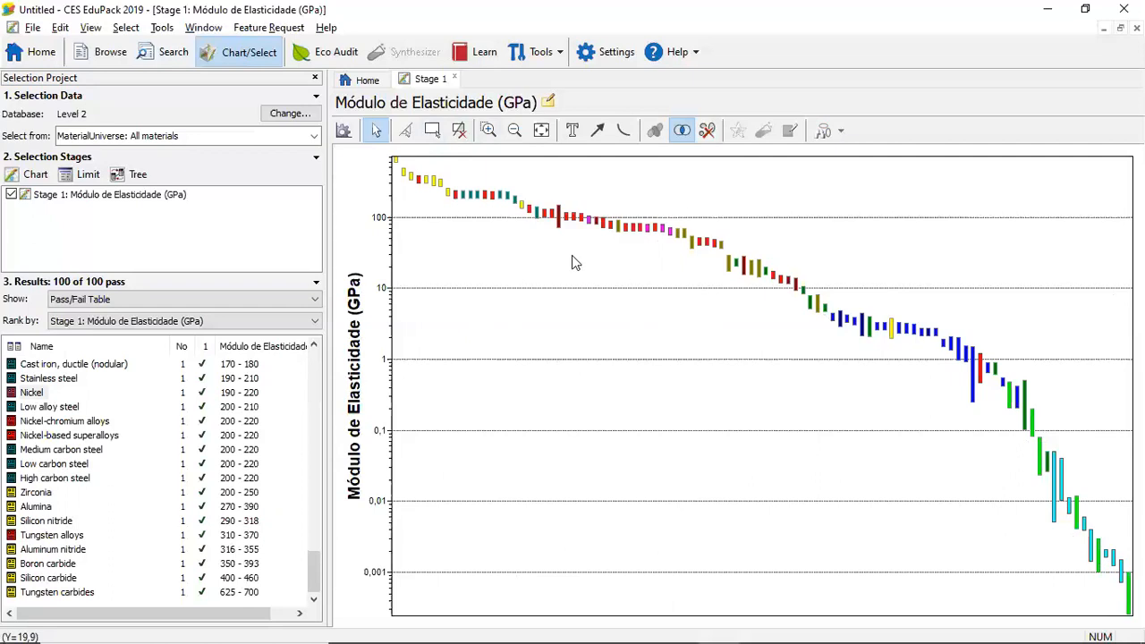
Open the Stage 1 chart settings and review the attribute categories available for the X-axis
left_click(347, 131)
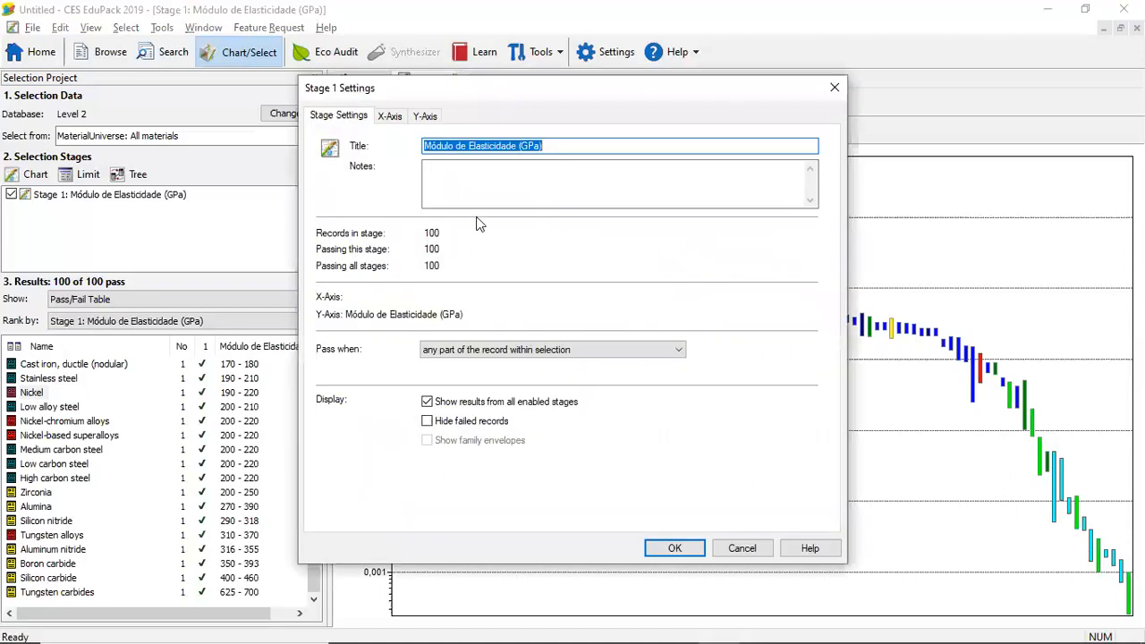
left_click(389, 116)
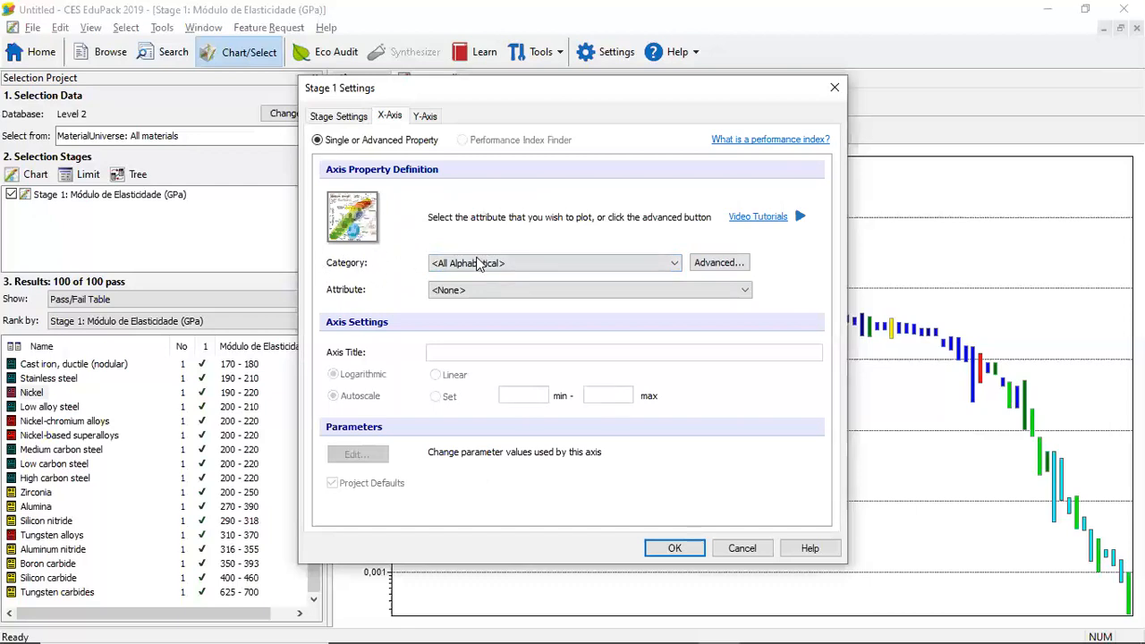
left_click(597, 266)
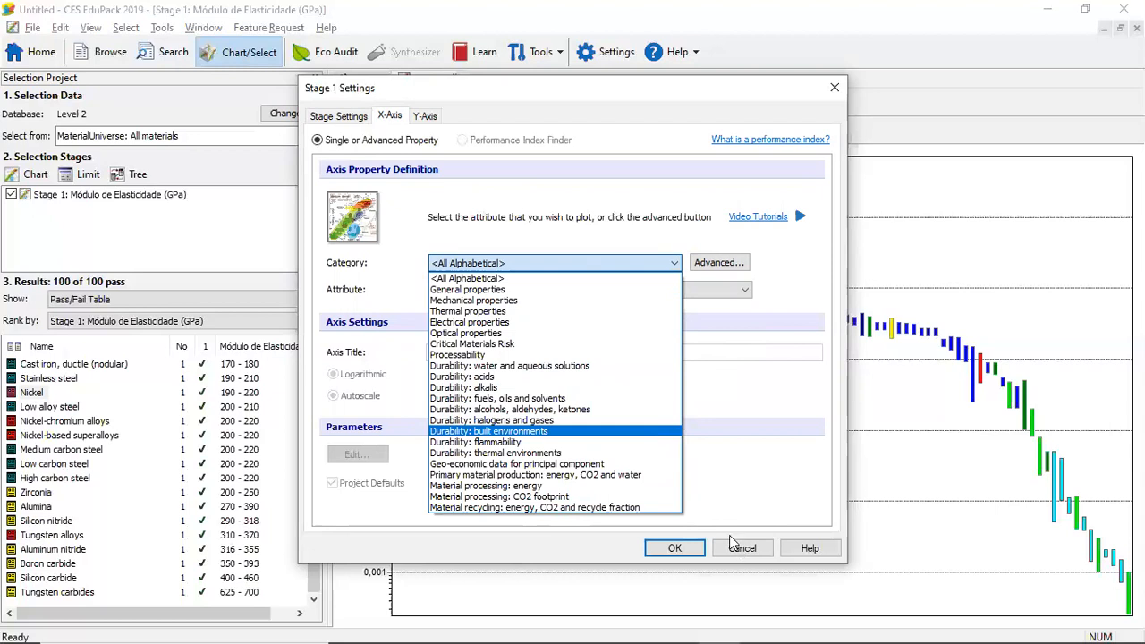
left_click(722, 399)
Open the advanced definition of the X-axis and review its trees and the full list of available constants
left_click(725, 265)
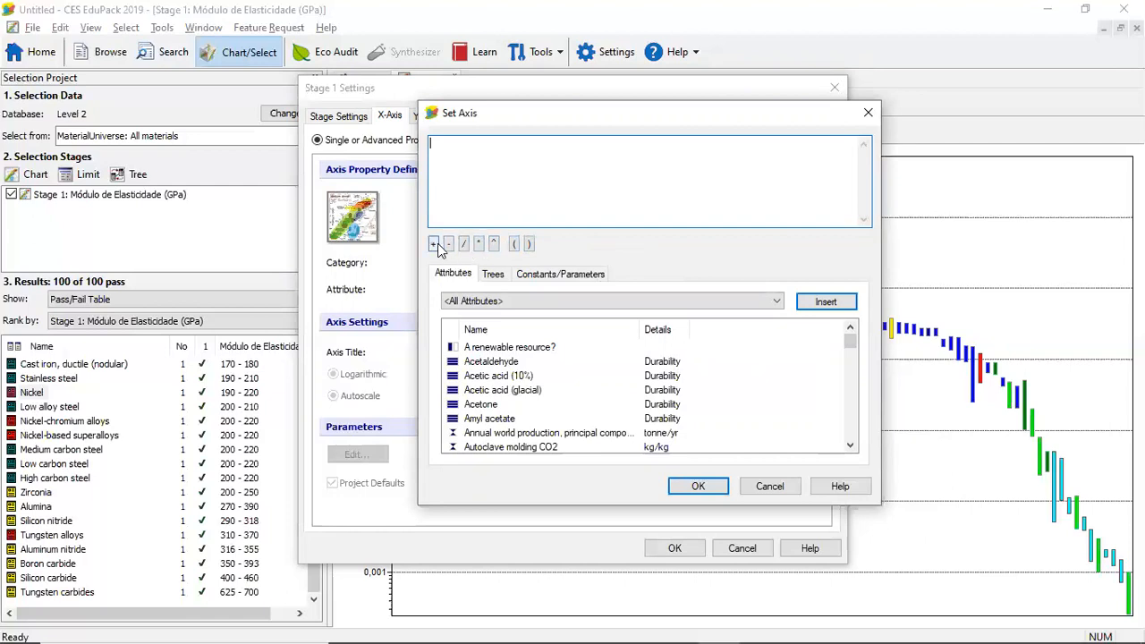
left_click(494, 275)
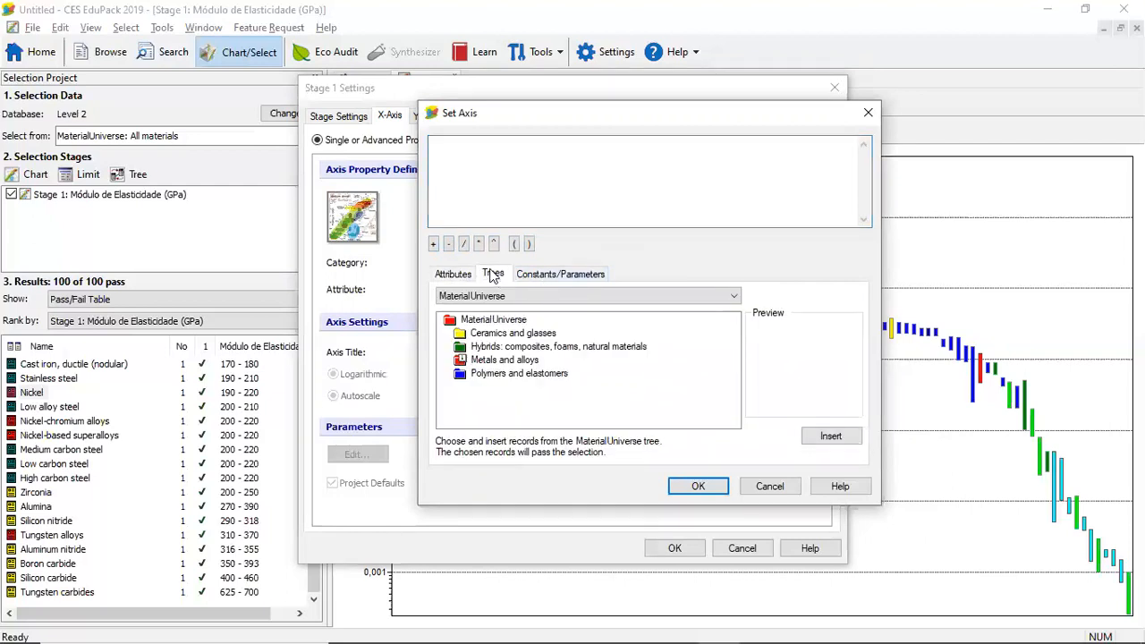
left_click(563, 274)
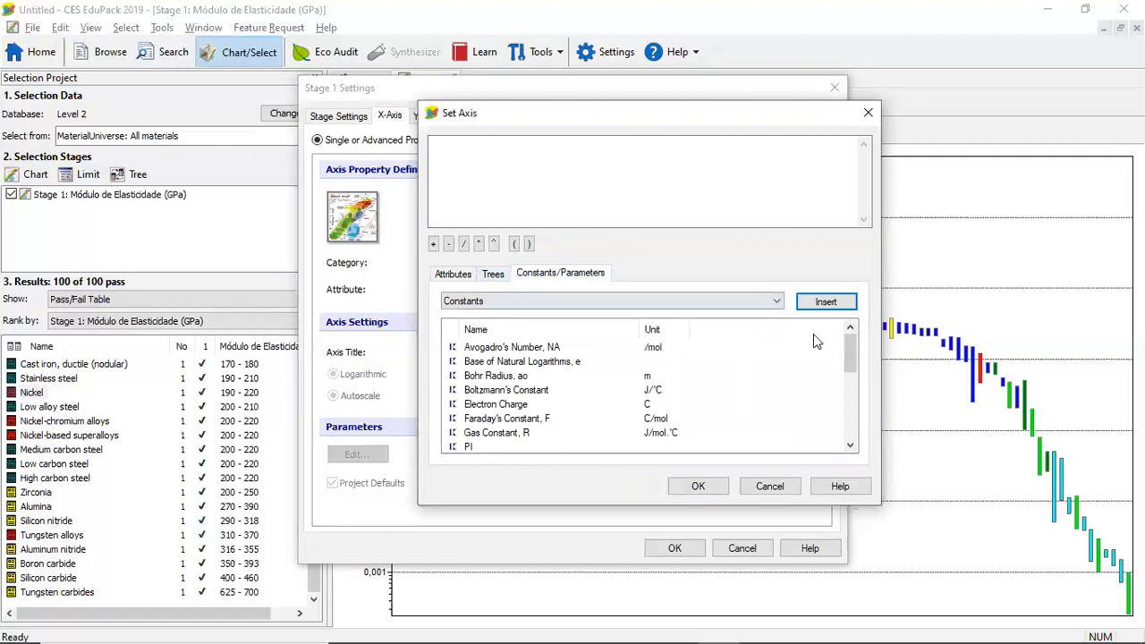
left_click_drag(846, 345, 851, 429)
left_click(561, 351)
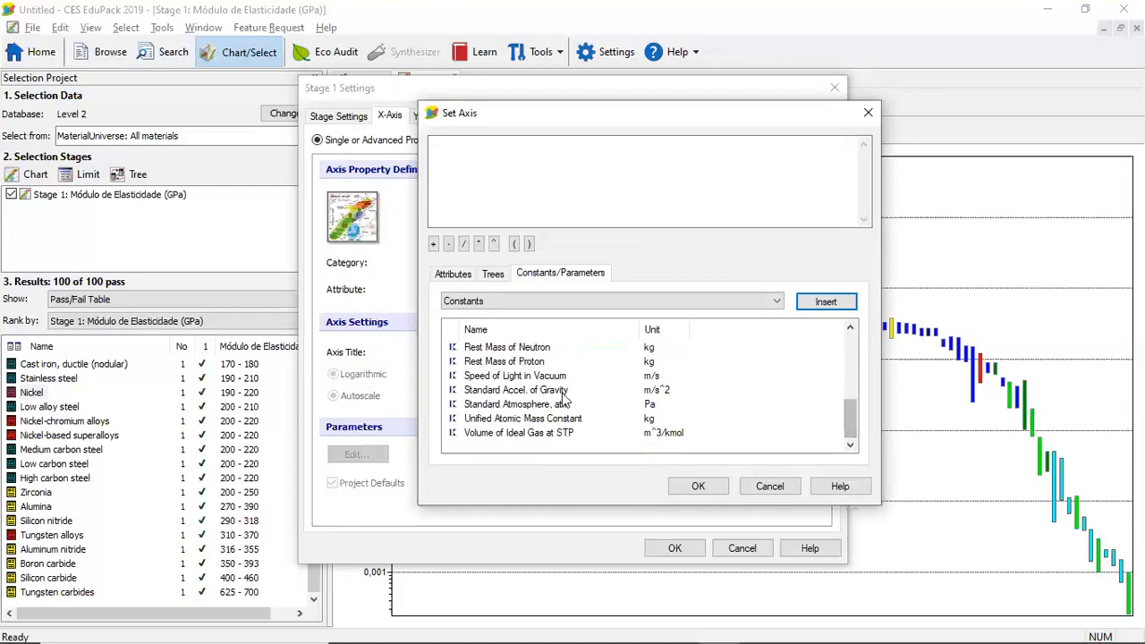
left_click(544, 436)
left_click_drag(851, 427, 851, 344)
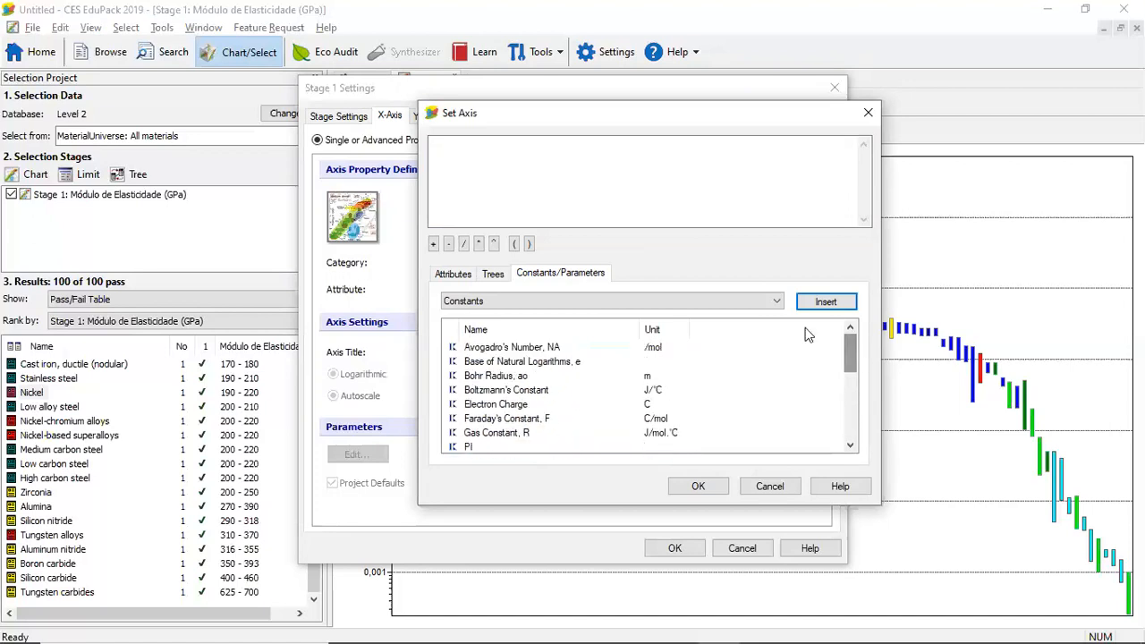
Group the X-axis by the MaterialUniverse families Metals and alloys, Ceramics and glasses, Polymers and elastomers, and Hybrids, in that order, and apply it
left_click(493, 275)
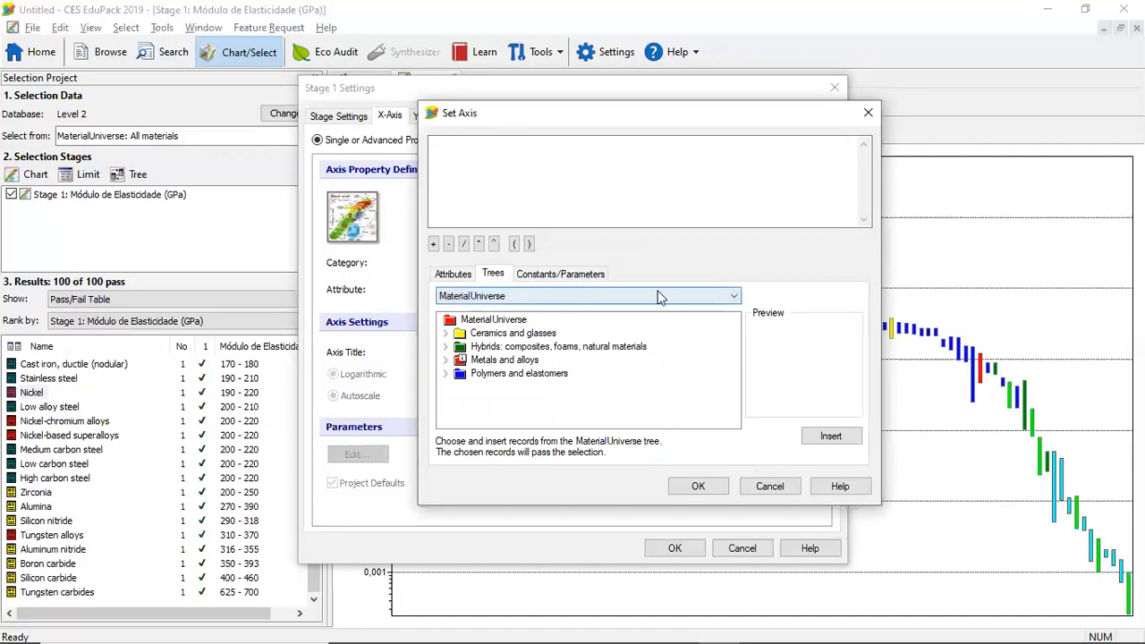
left_click(733, 296)
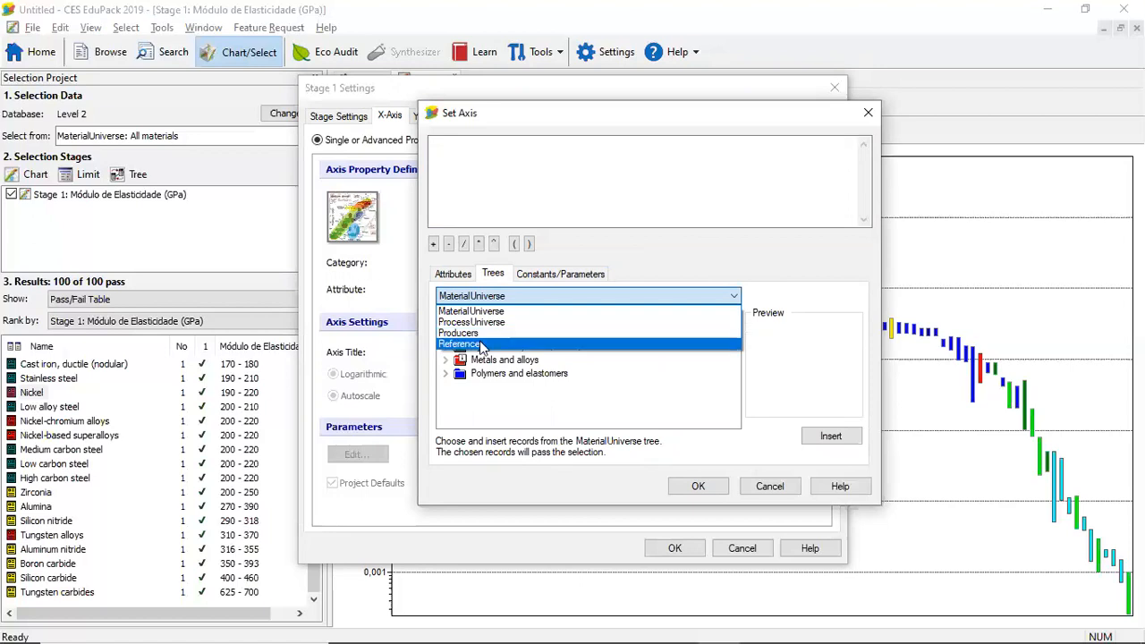
left_click(483, 311)
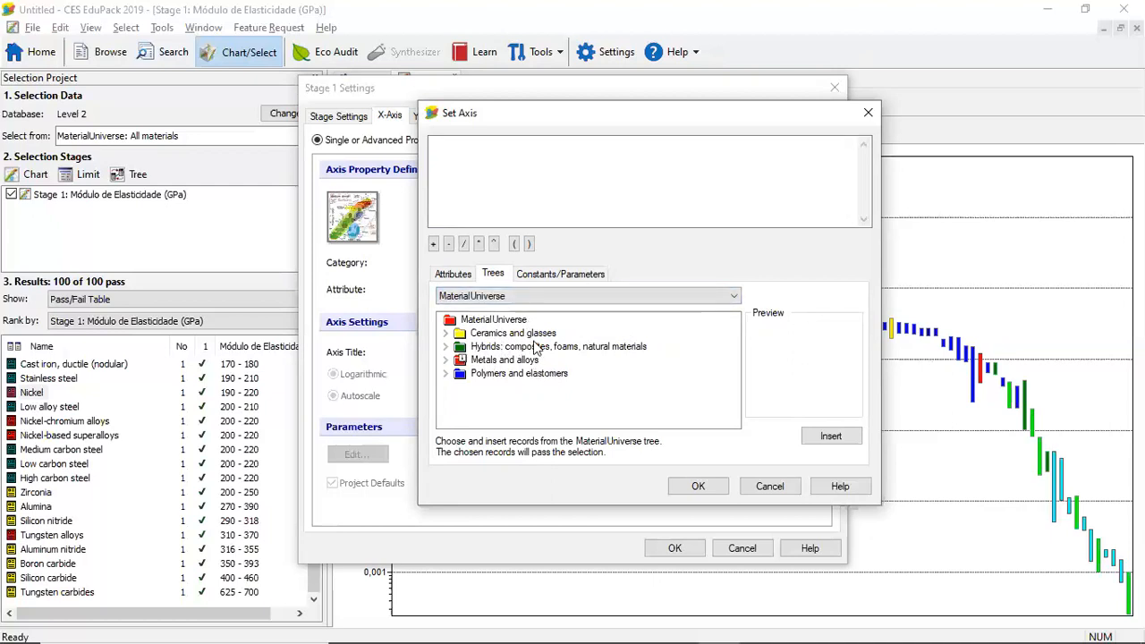
double_click(484, 361)
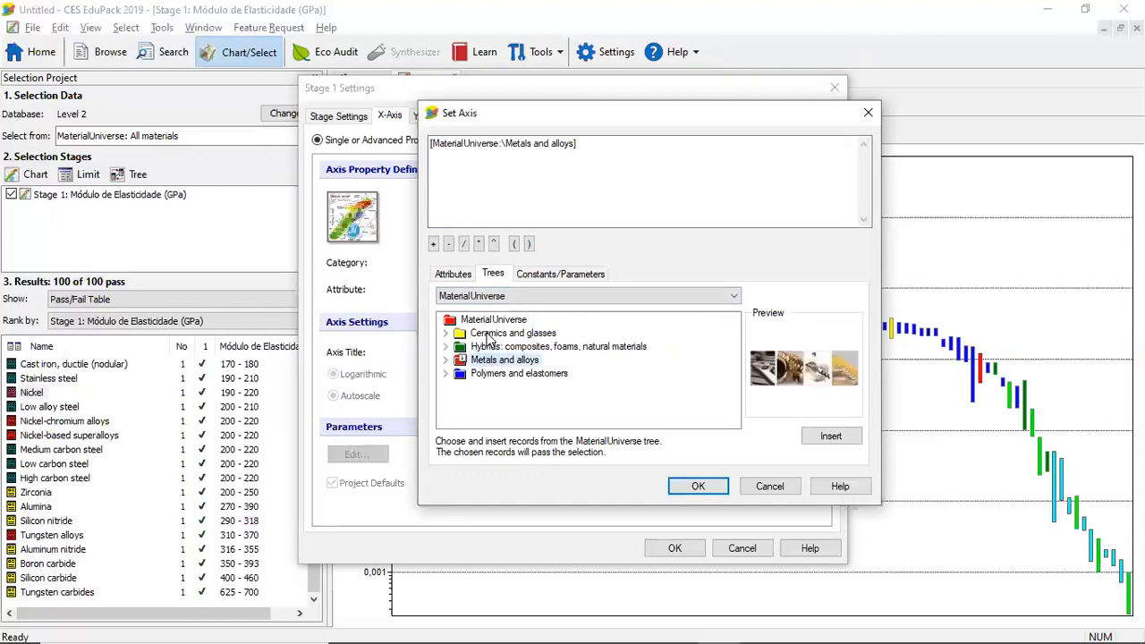
left_click(486, 335)
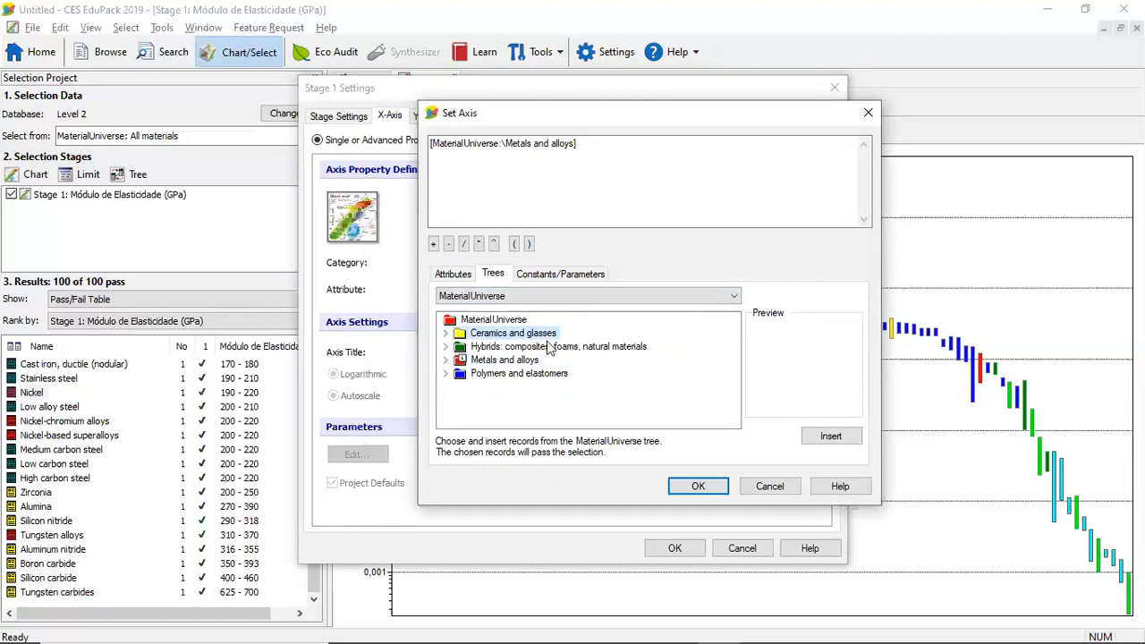
double_click(506, 336)
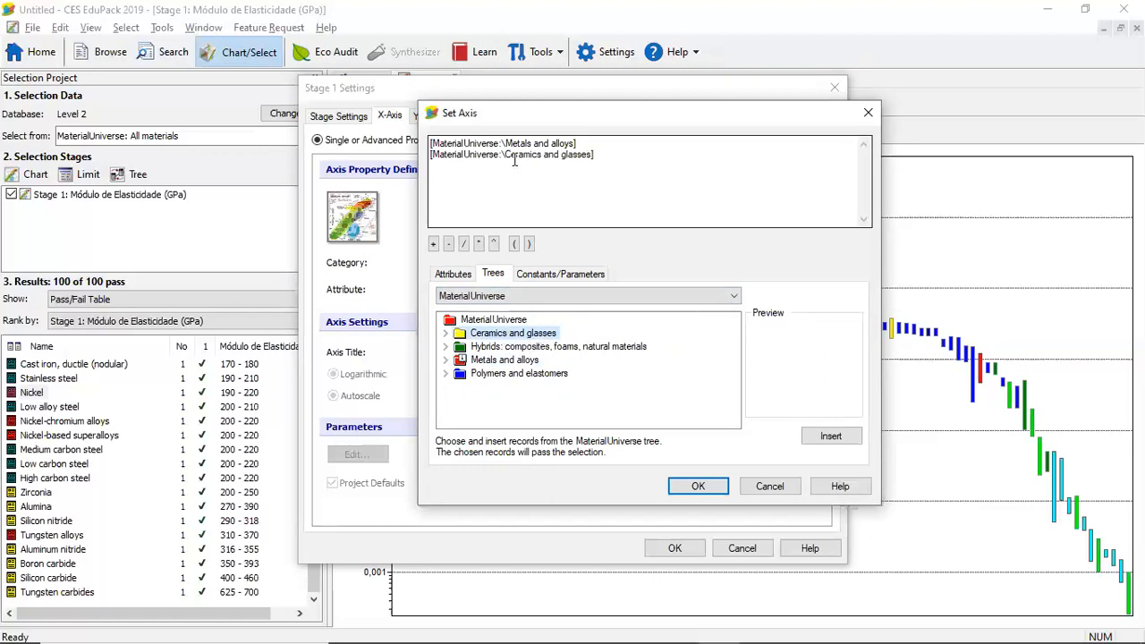
double_click(501, 374)
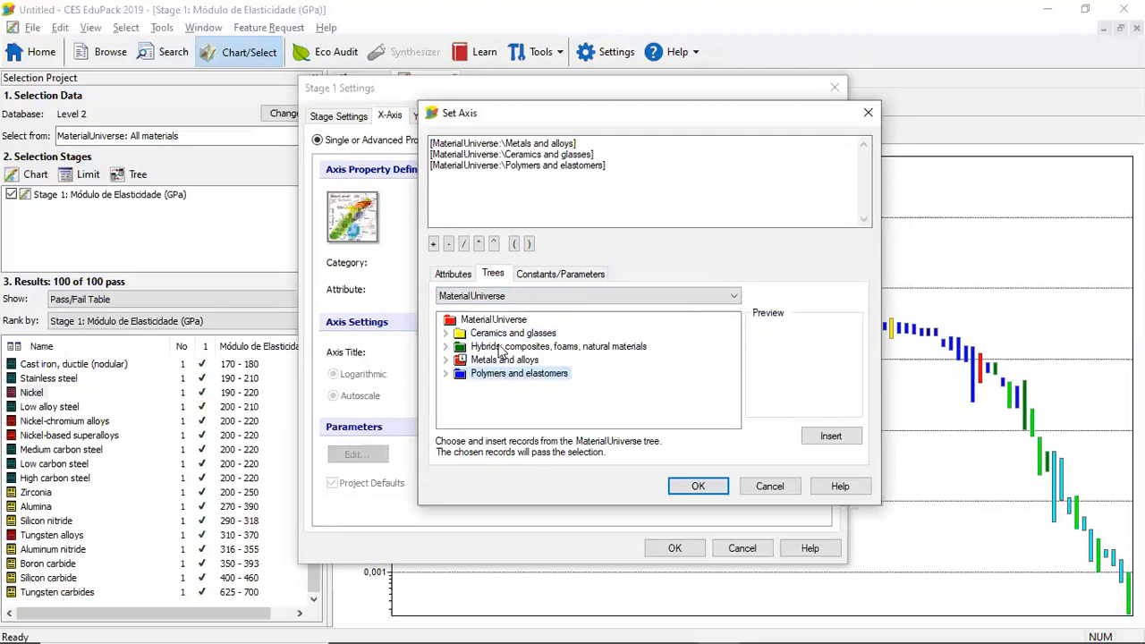
double_click(501, 347)
left_click(697, 484)
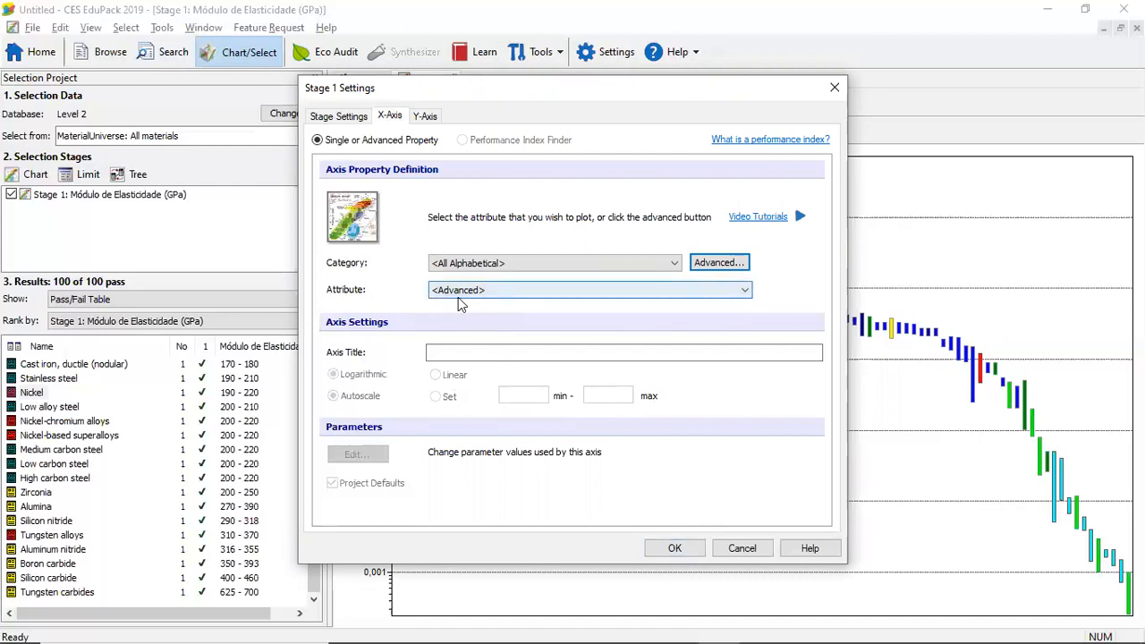
left_click(677, 548)
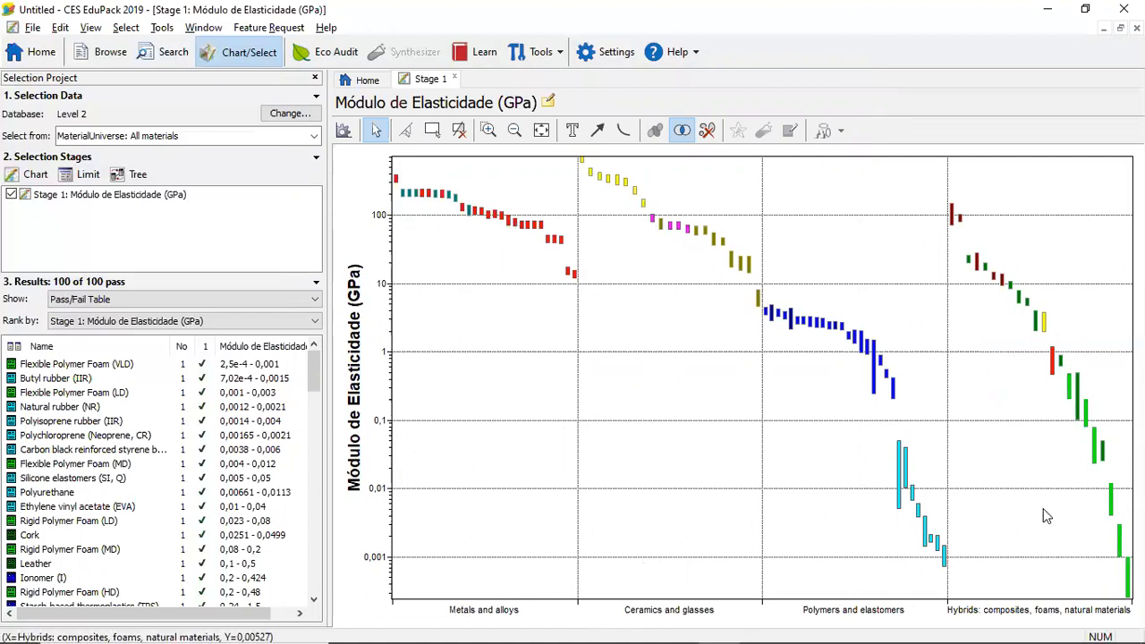
Reopen the advanced X-axis definition of the Stage 1 chart and clear the four material families from it
left_click(343, 131)
left_click(391, 117)
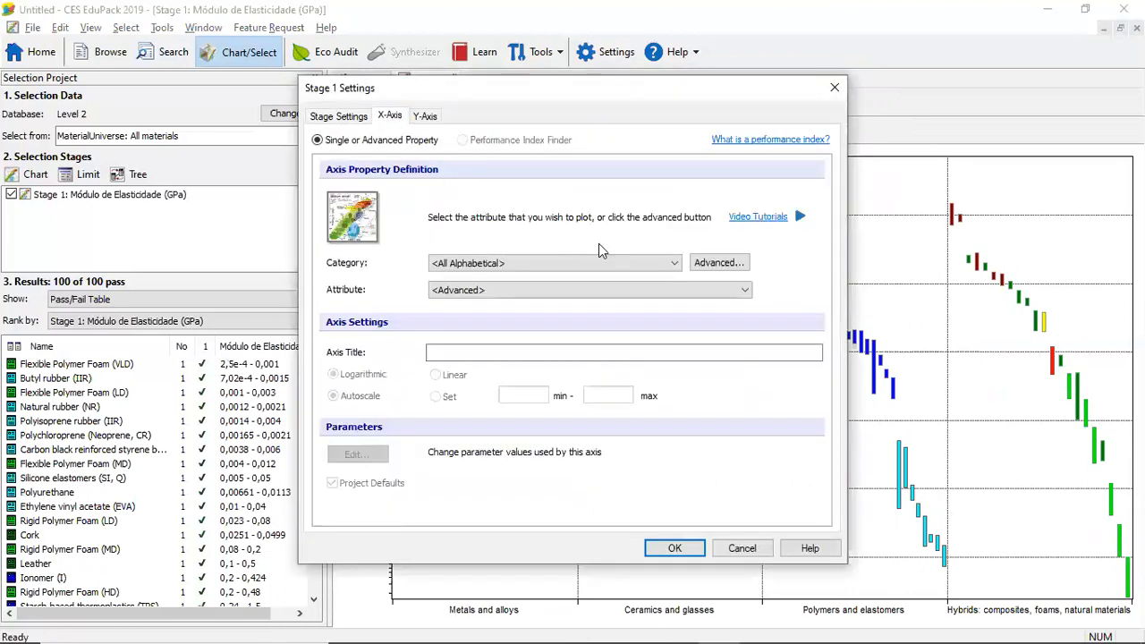
left_click(731, 265)
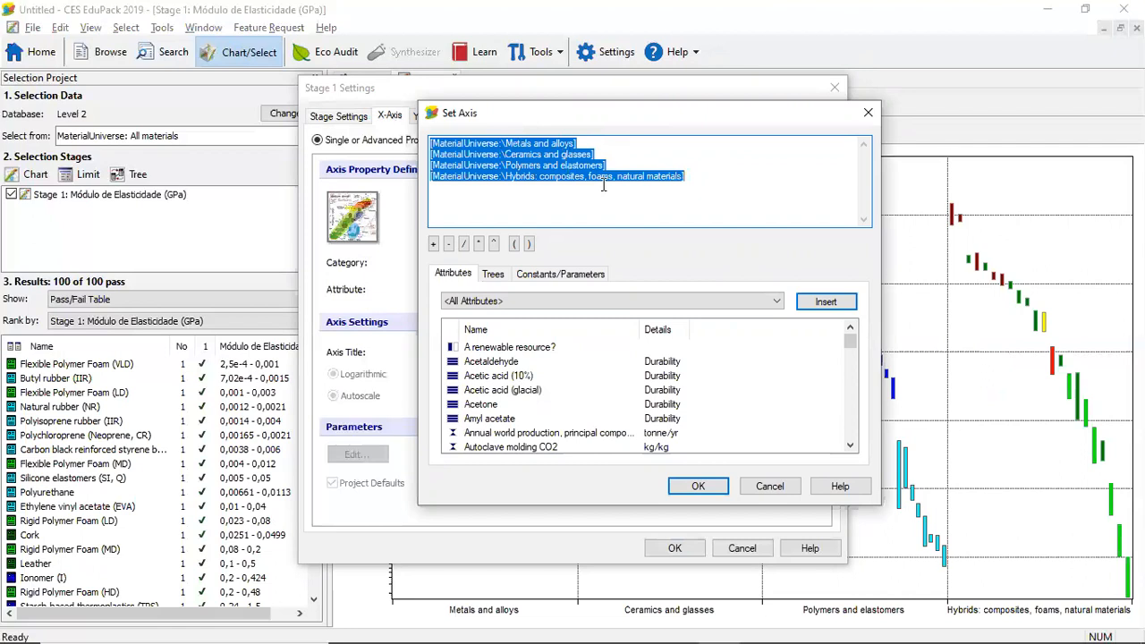
key("Delete")
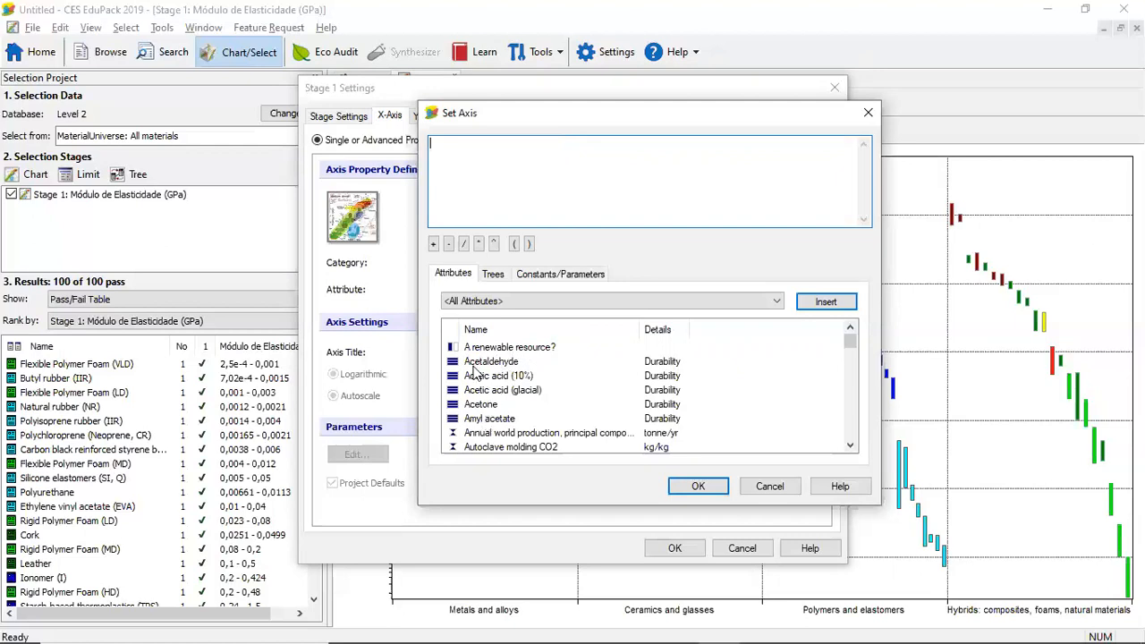
Examine the attributes offered for the X-axis, such as Acetone durability, annual world production, and autoclave molding CO2 and energy
left_click(486, 407)
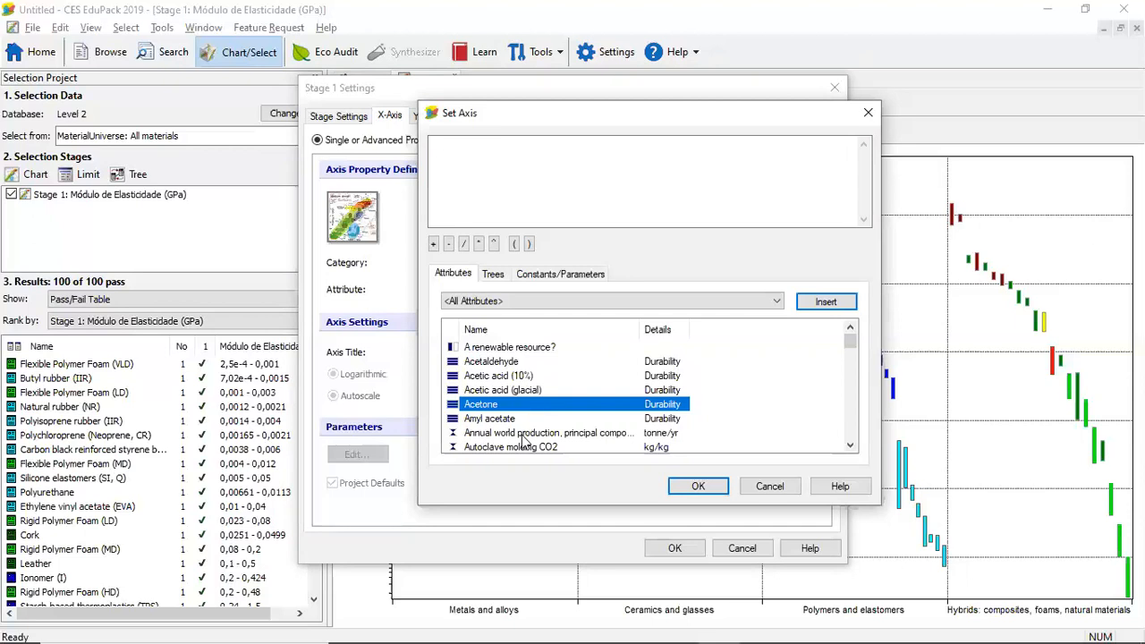
left_click(524, 434)
left_click_drag(850, 342, 851, 354)
left_click(536, 383)
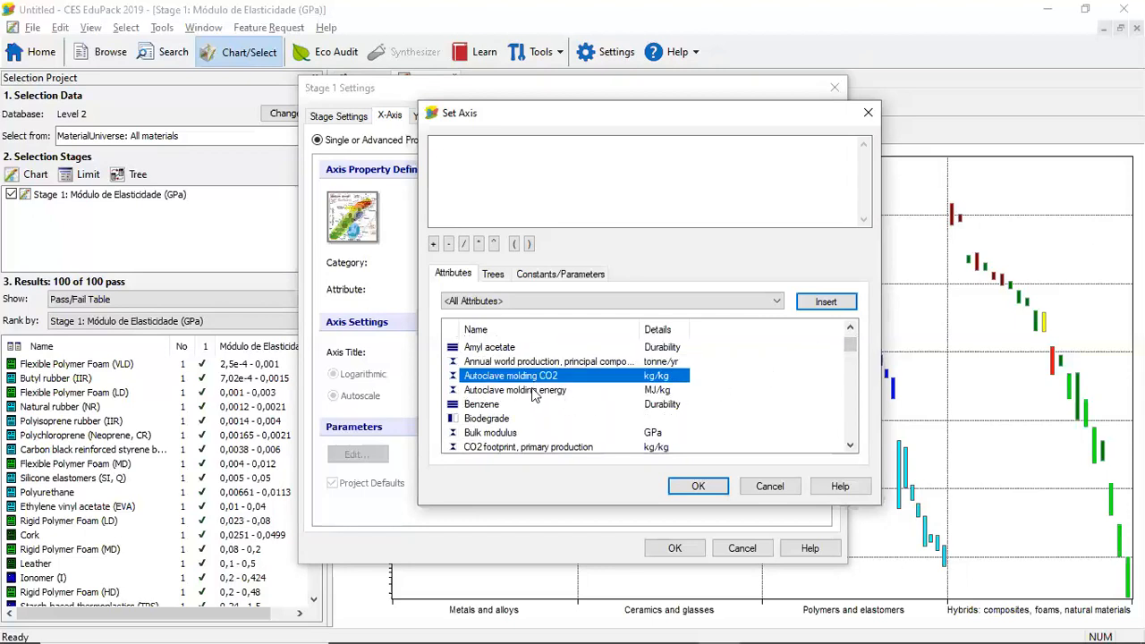
left_click(533, 391)
left_click(520, 378)
left_click(514, 364)
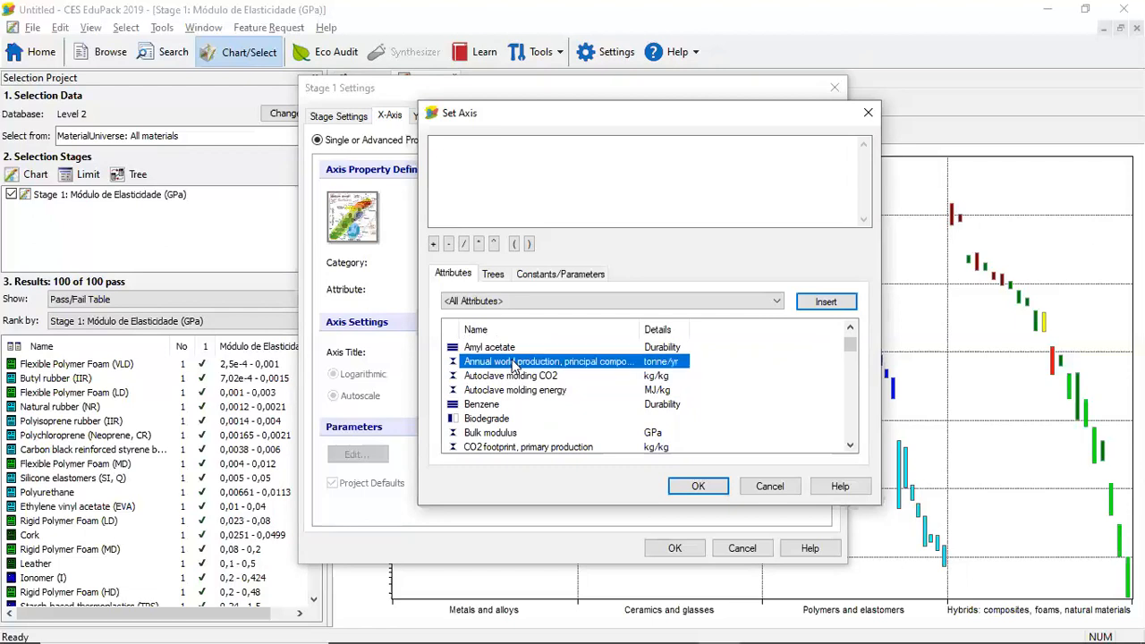
left_click(516, 378)
left_click(518, 391)
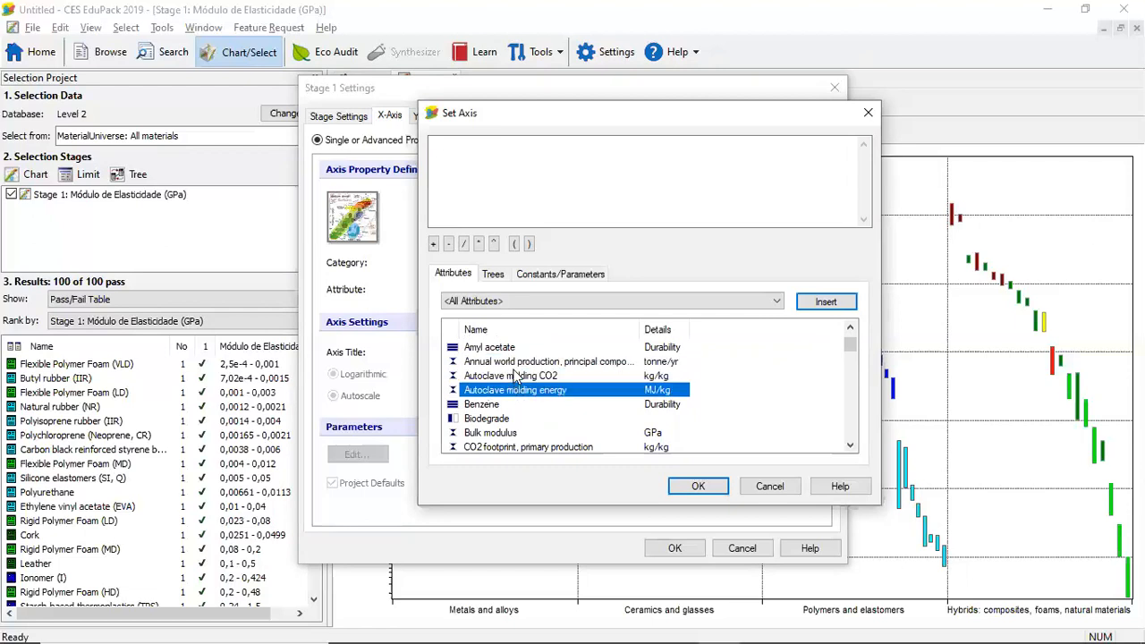
left_click(515, 377)
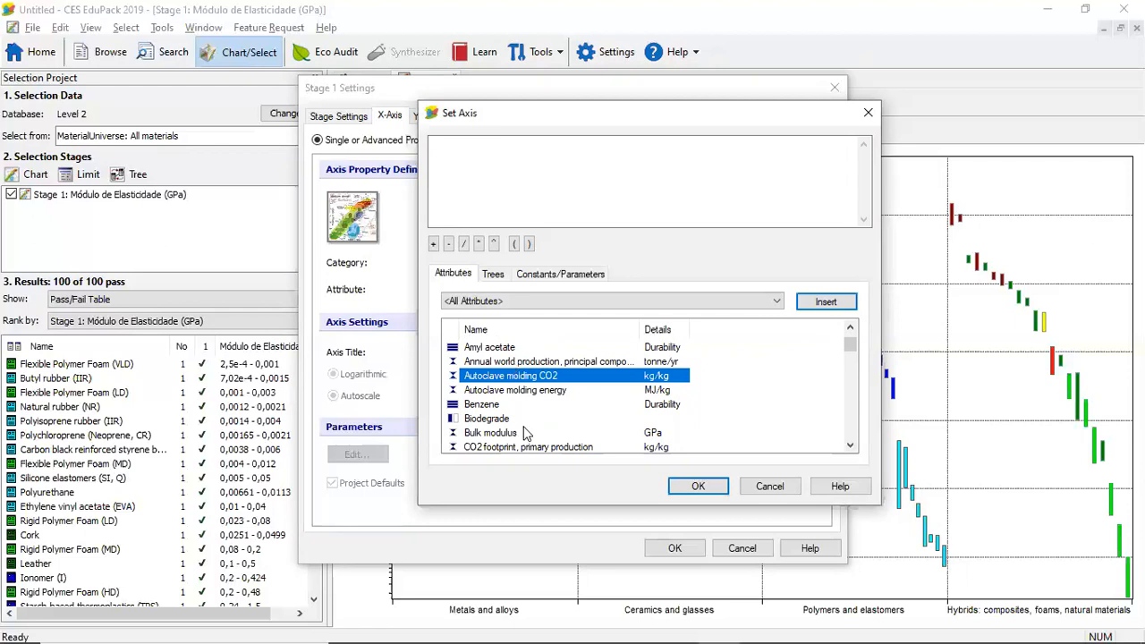
left_click_drag(846, 347, 847, 338)
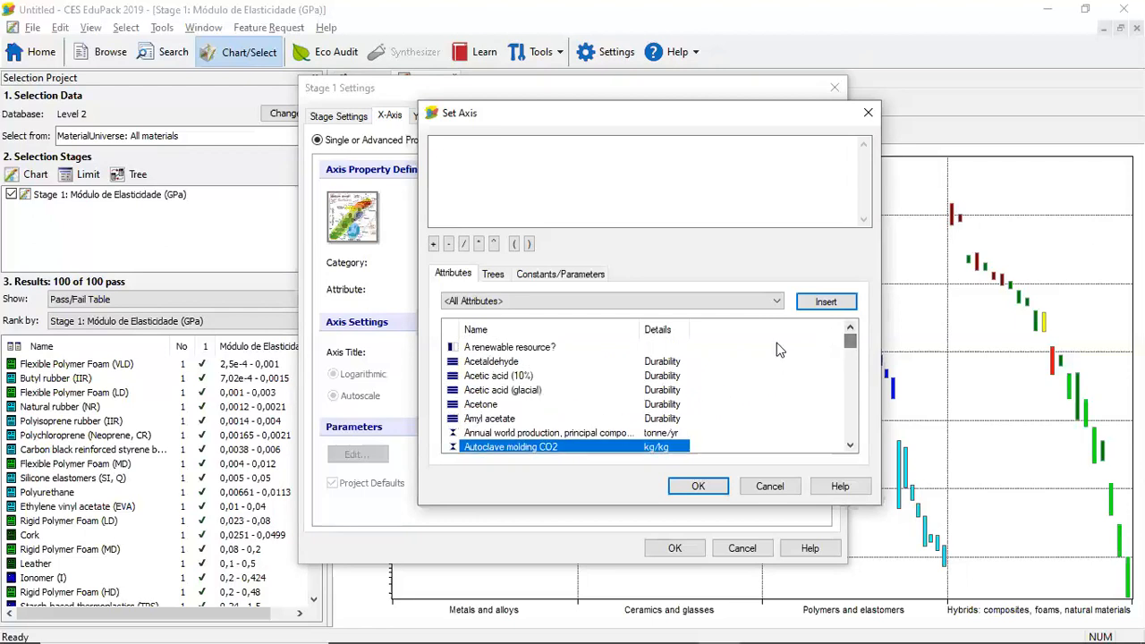
Try to set the X-axis to the attribute "A renewable resource?" and apply the chart settings
left_click(553, 352)
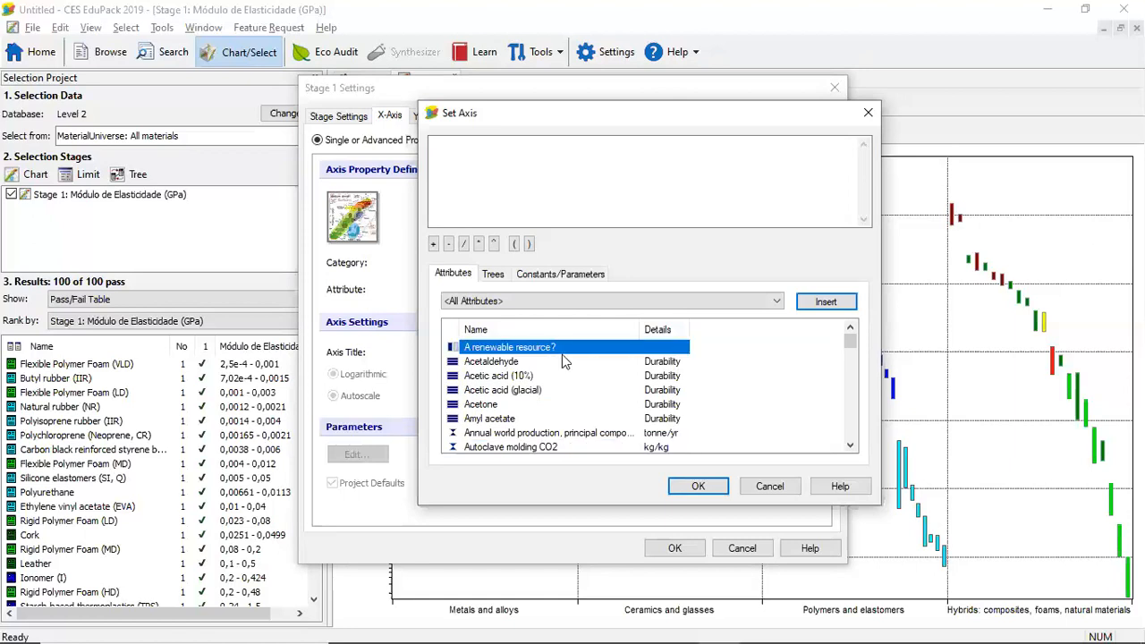
left_click(697, 486)
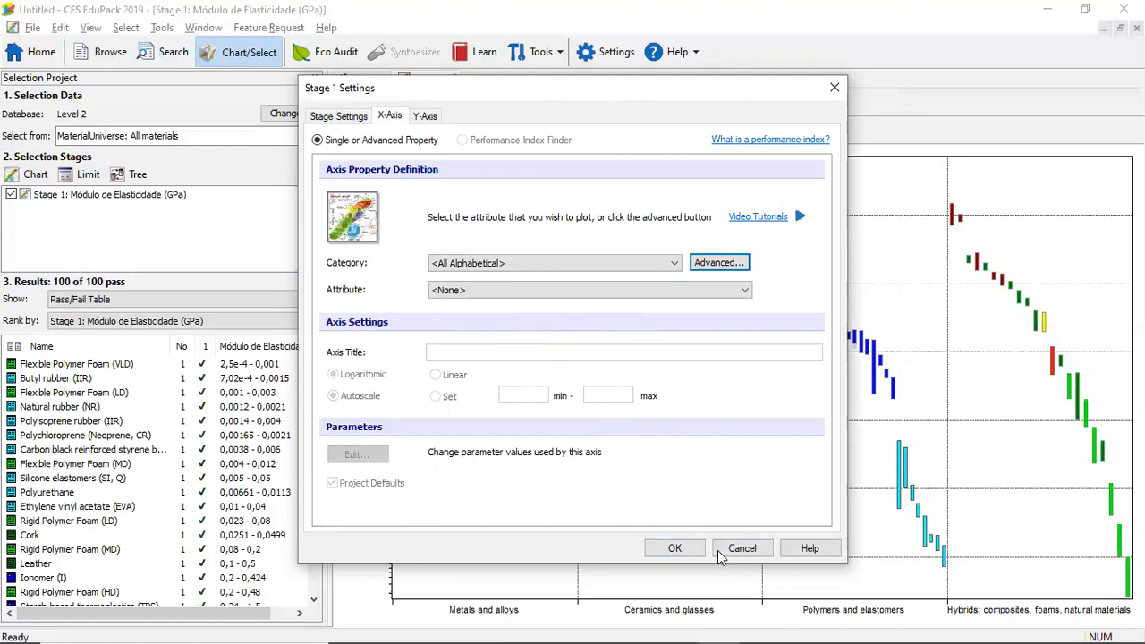
left_click(677, 549)
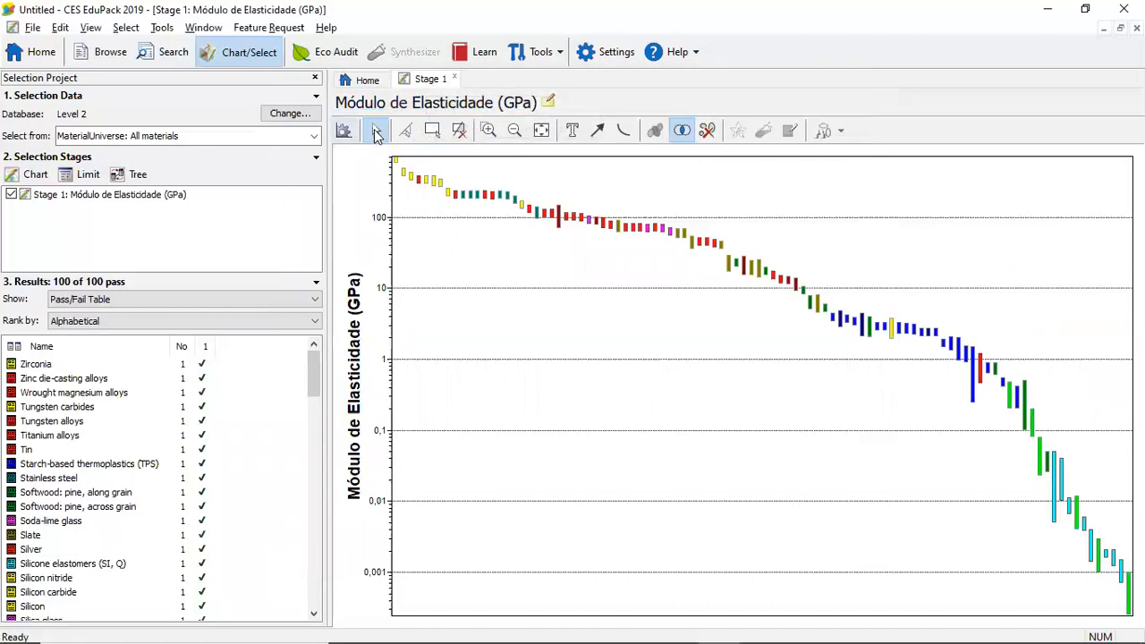
Insert the attribute "A renewable resource?" into the advanced X-axis definition and apply it to the Stage 1 chart
left_click(343, 131)
left_click(389, 117)
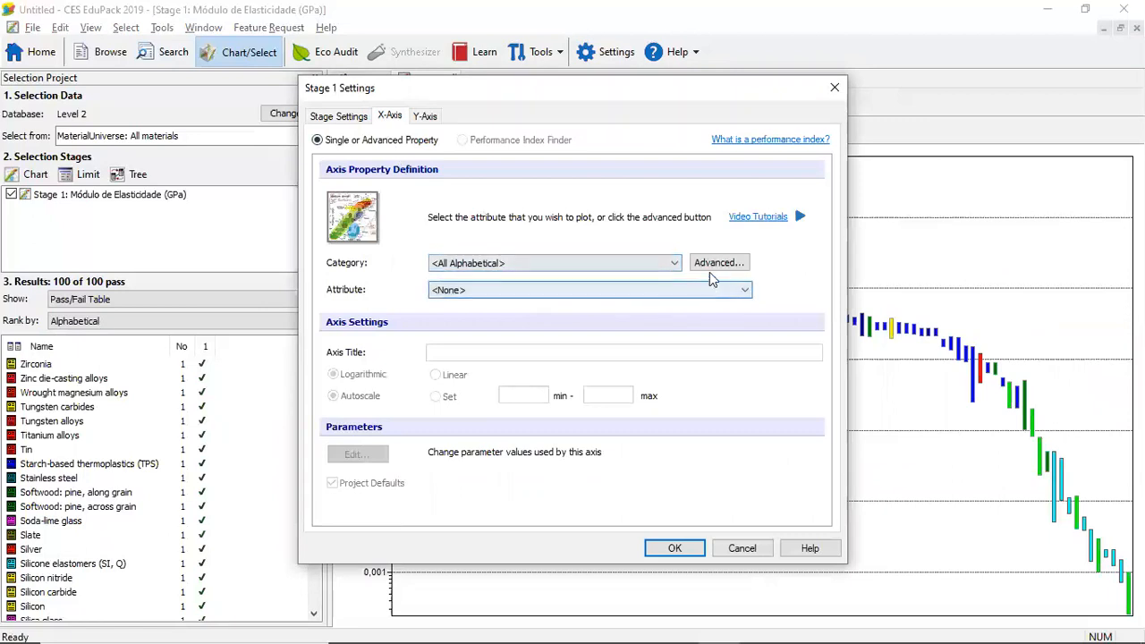
left_click(720, 263)
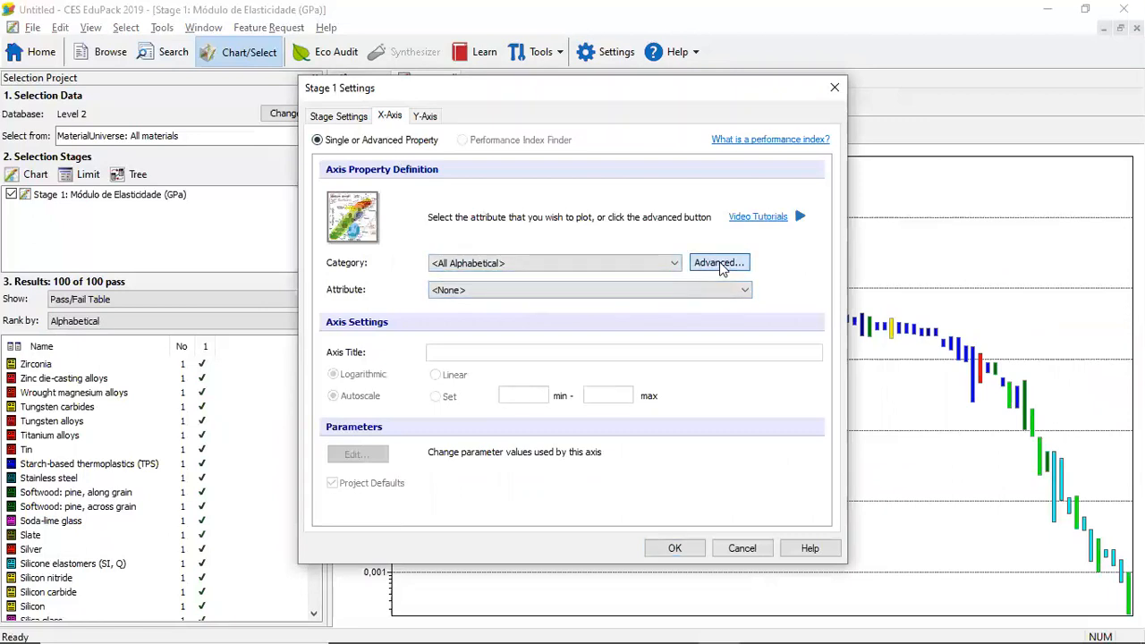
left_click(552, 348)
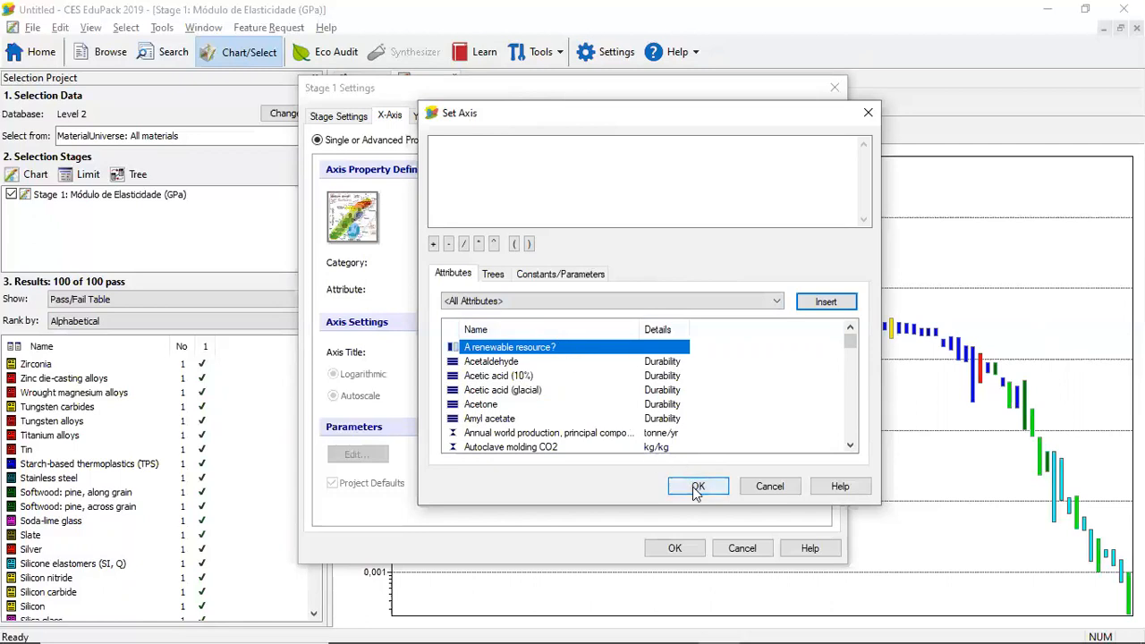
double_click(568, 351)
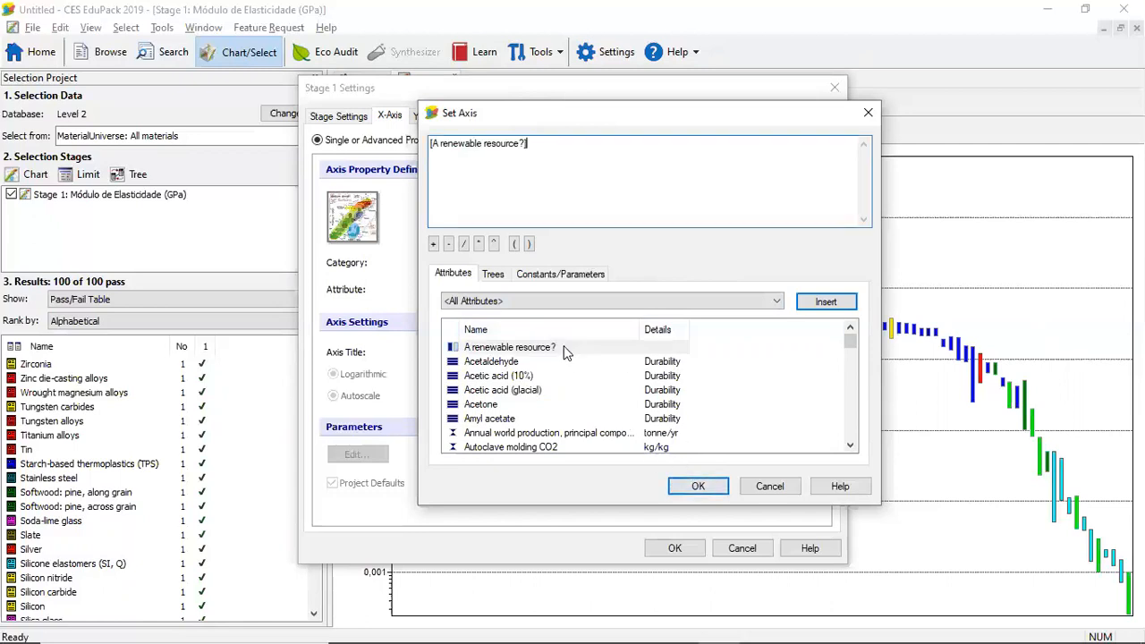
left_click(684, 489)
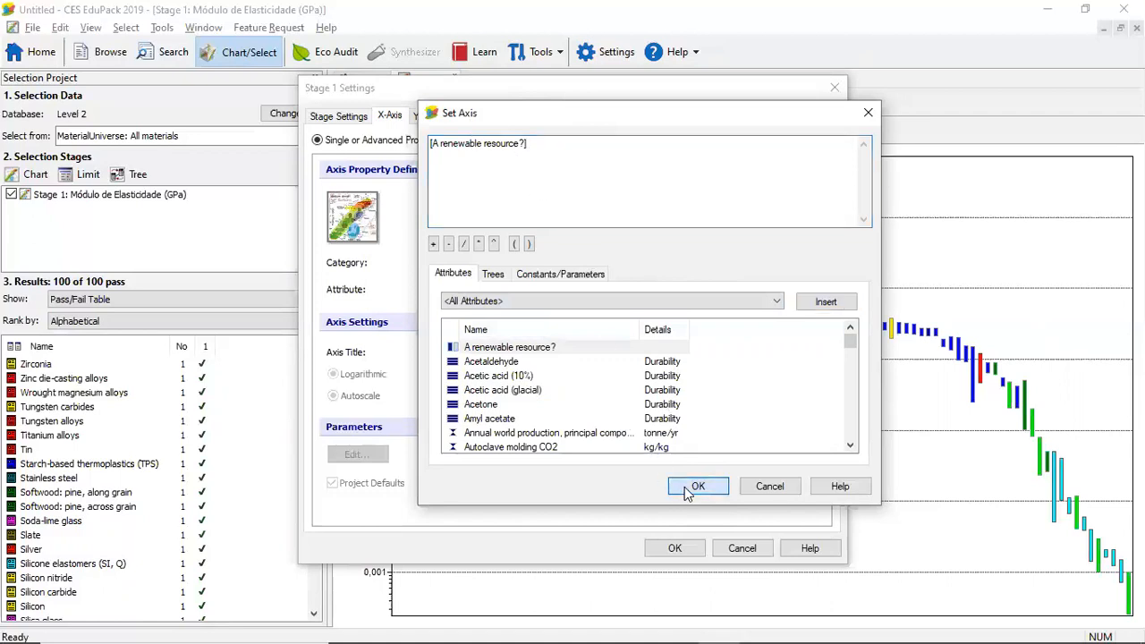
left_click(679, 548)
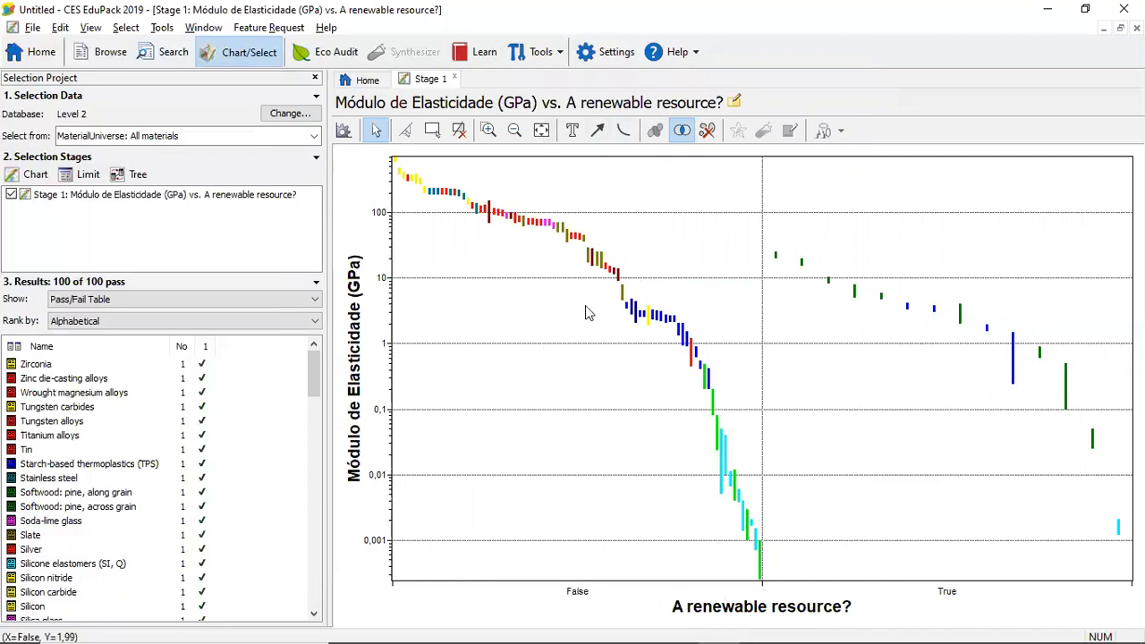
Label the Alumina, Low carbon steel and Plaster of Paris bars in the False group, moving each label clear of the bars
left_click(413, 179)
left_click_drag(413, 175, 427, 255)
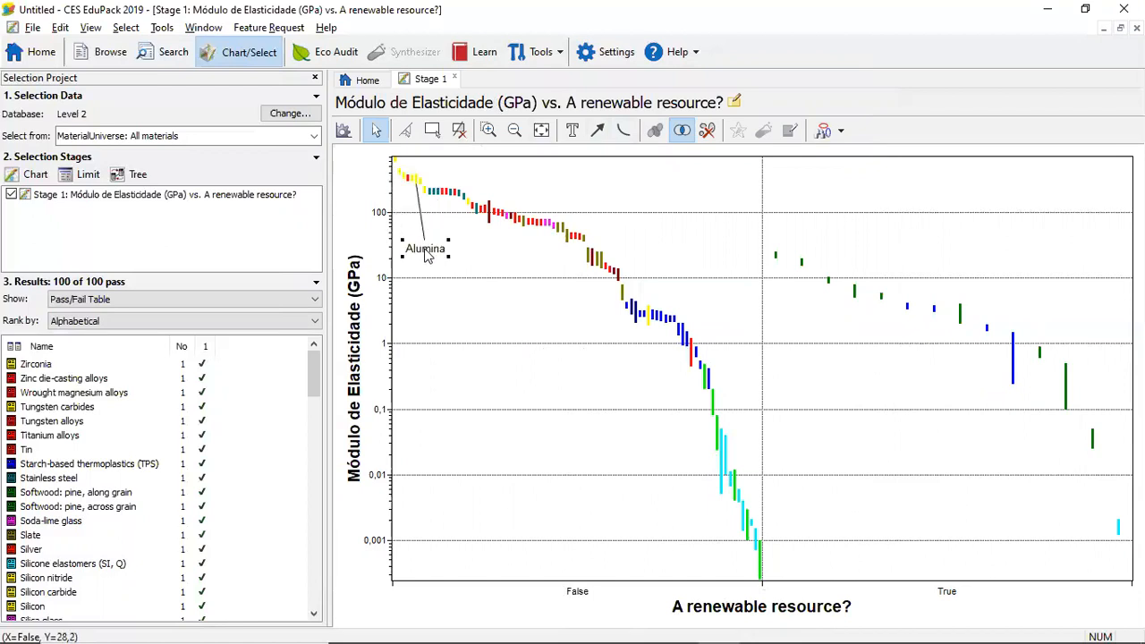
left_click(434, 196)
left_click_drag(438, 188, 498, 176)
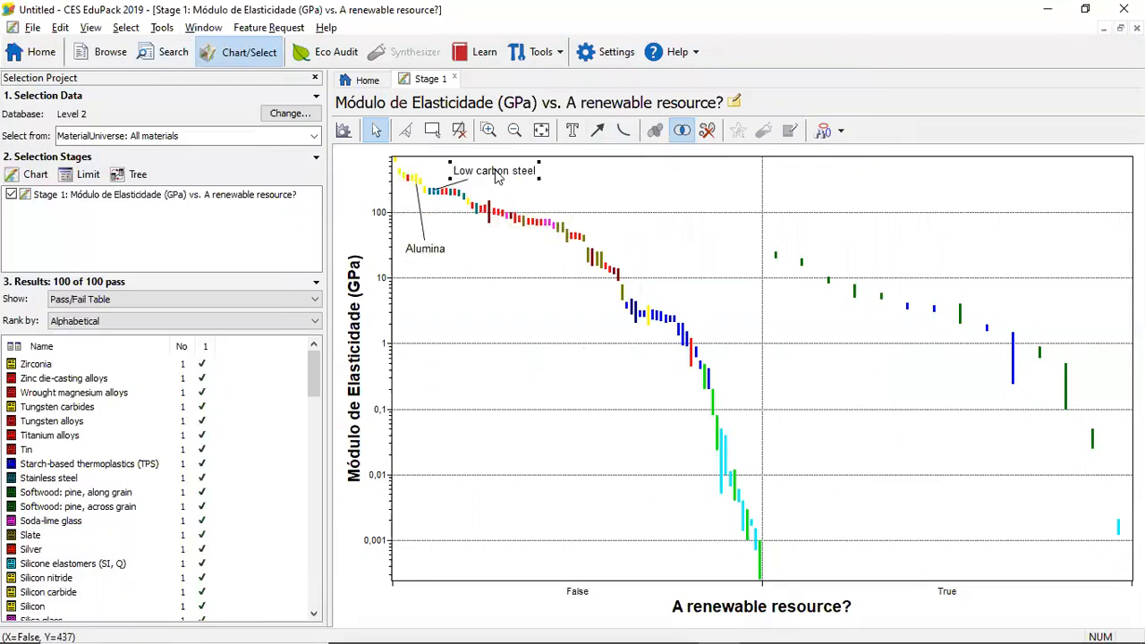
left_click(623, 300)
left_click_drag(606, 305, 564, 336)
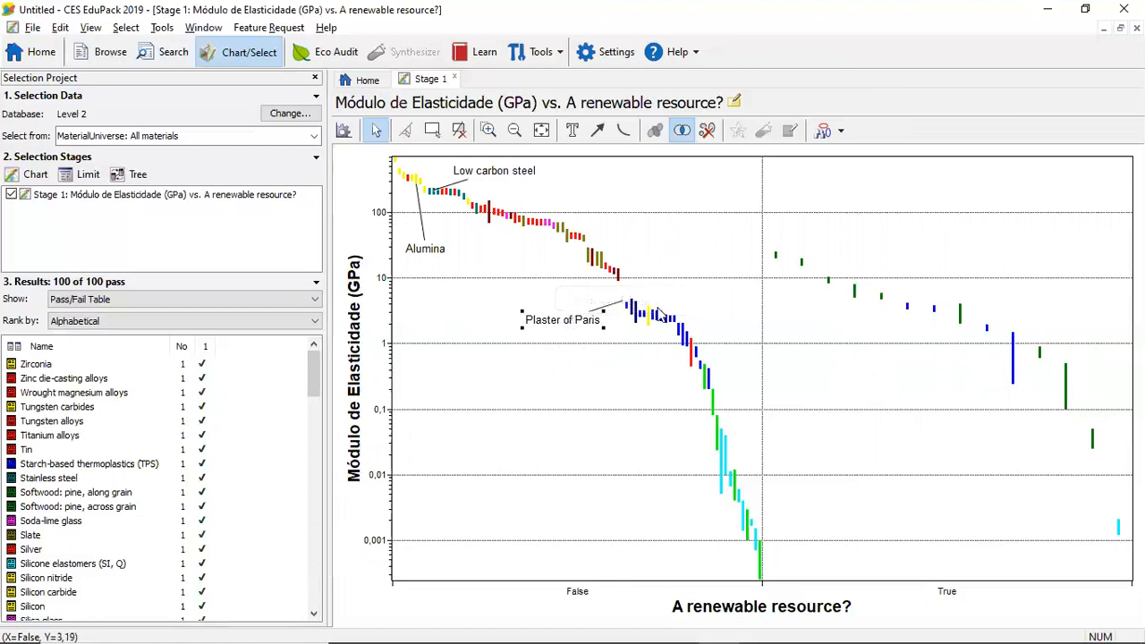
Examine the Plaster of Paris datasheet, including its description, mechanical, thermal and durability properties, and close it
left_click(561, 295)
mouse_move(558, 318)
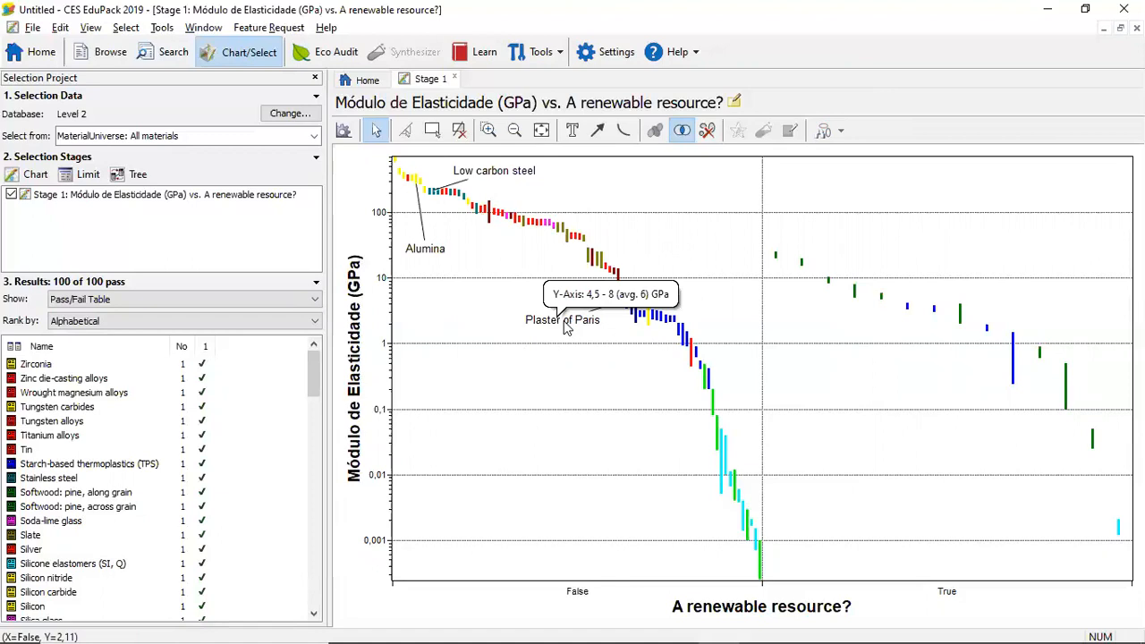
double_click(565, 328)
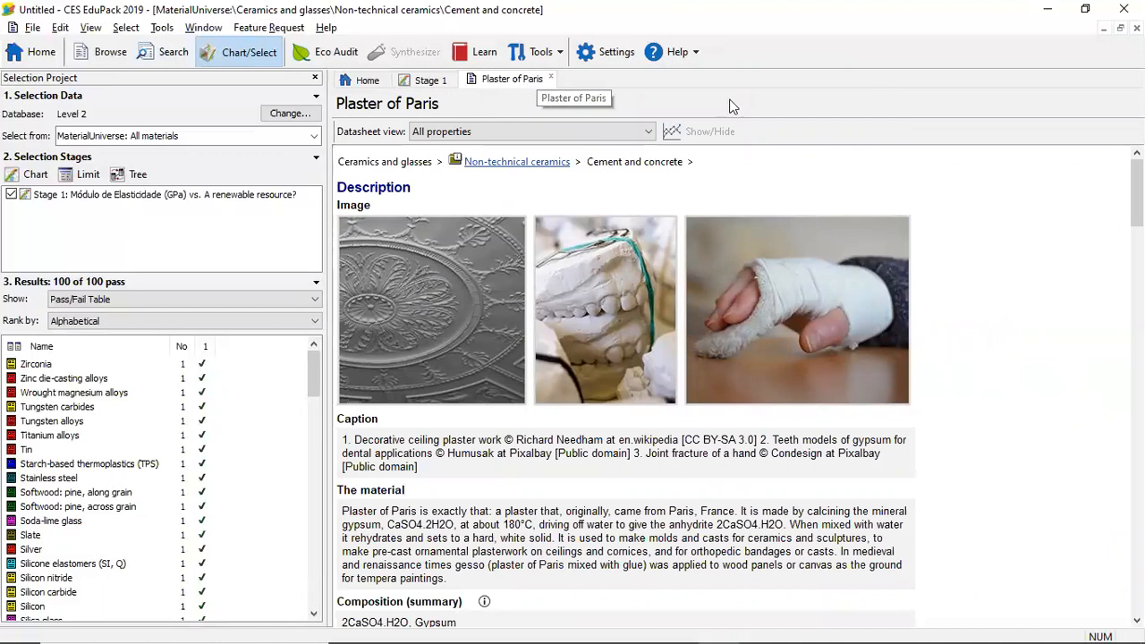
scroll(626, 385, "down", 3)
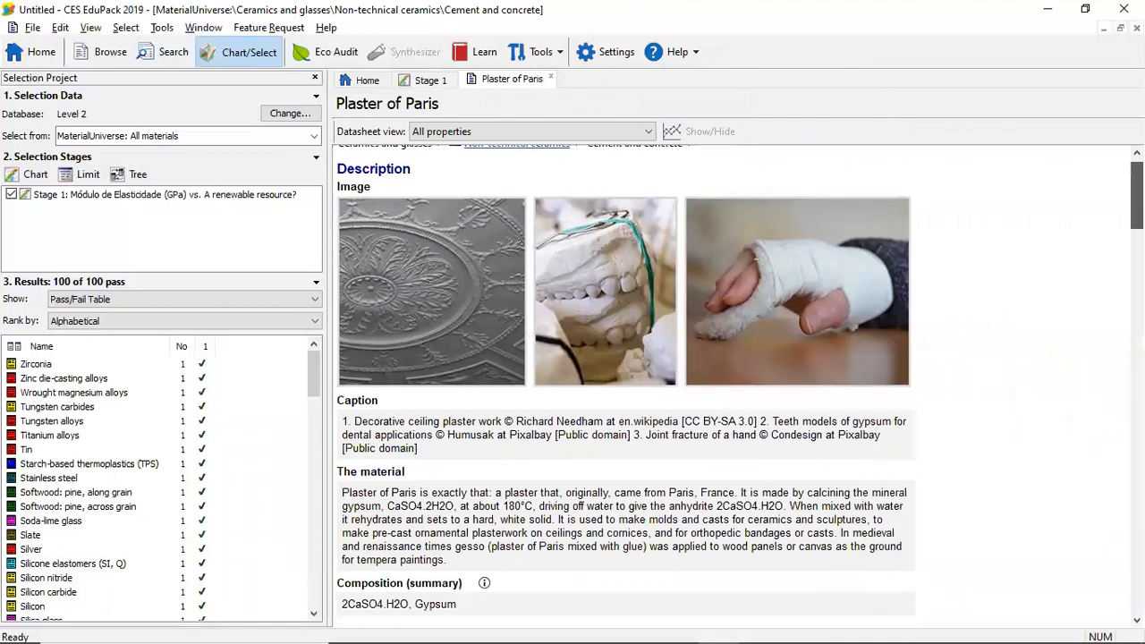
scroll(626, 385, "down", 5)
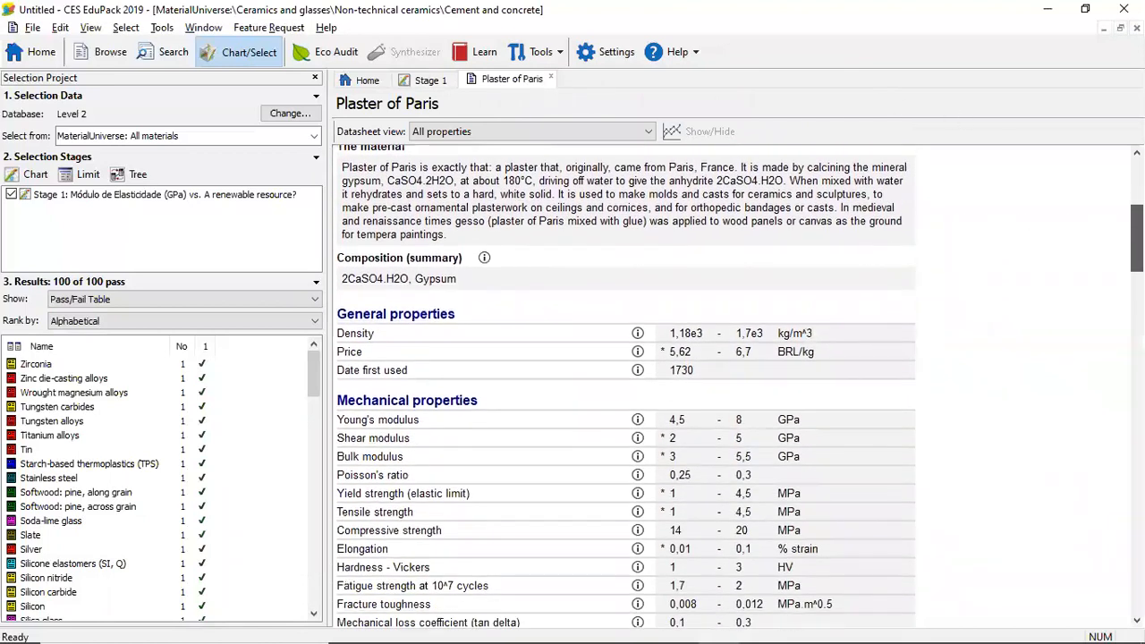
scroll(626, 385, "down", 8)
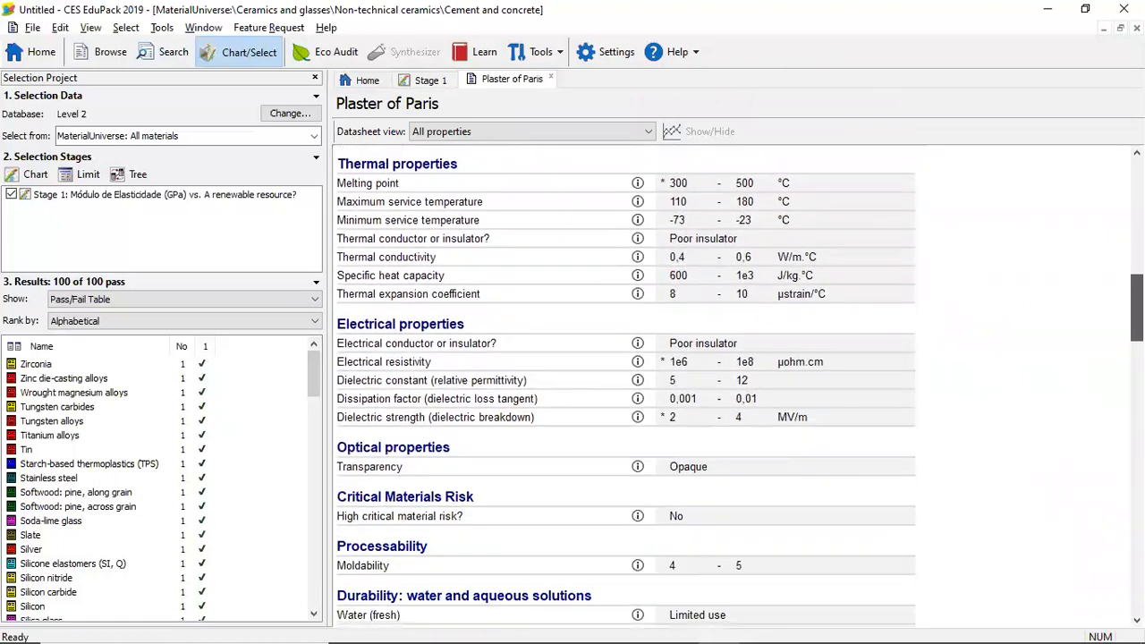
scroll(626, 385, "down", 3)
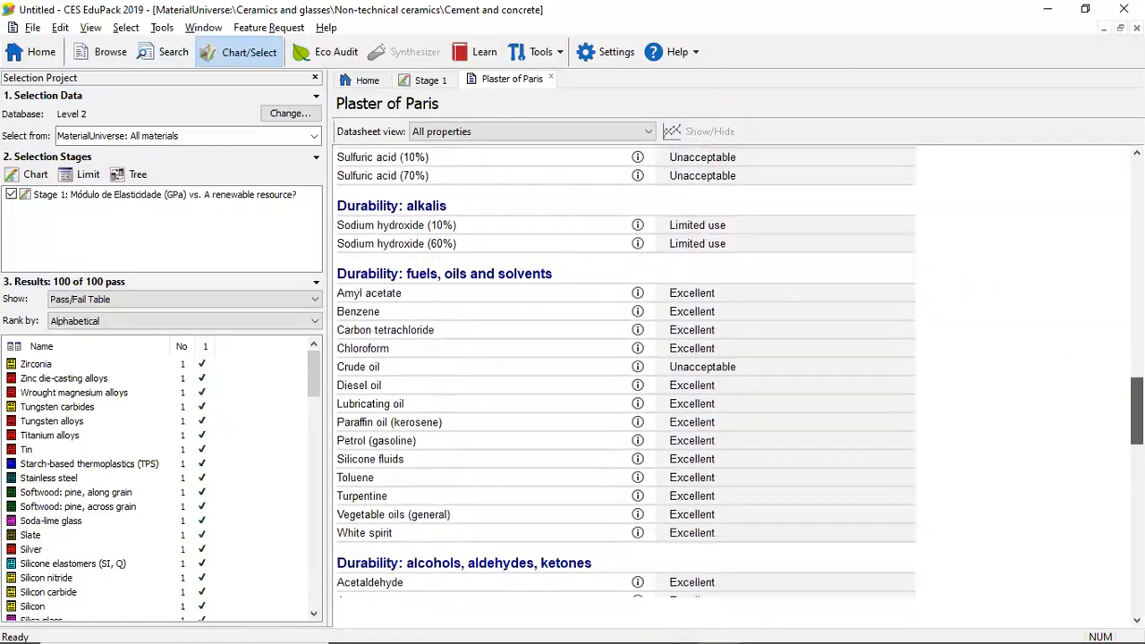
scroll(626, 385, "up", 11)
scroll(626, 385, "up", 12)
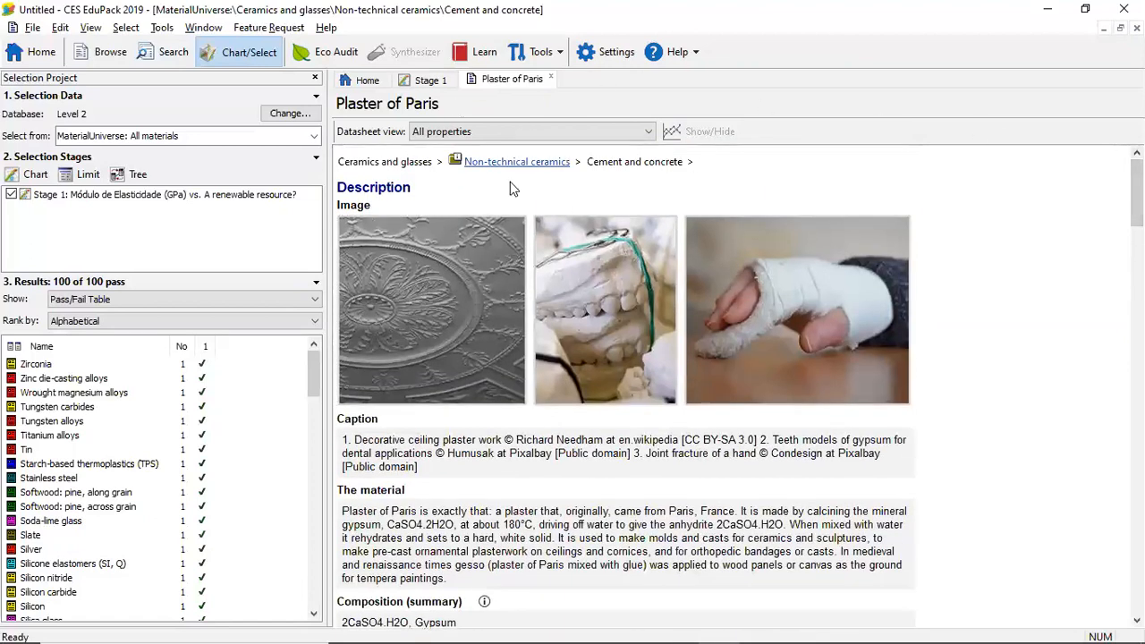
left_click(551, 78)
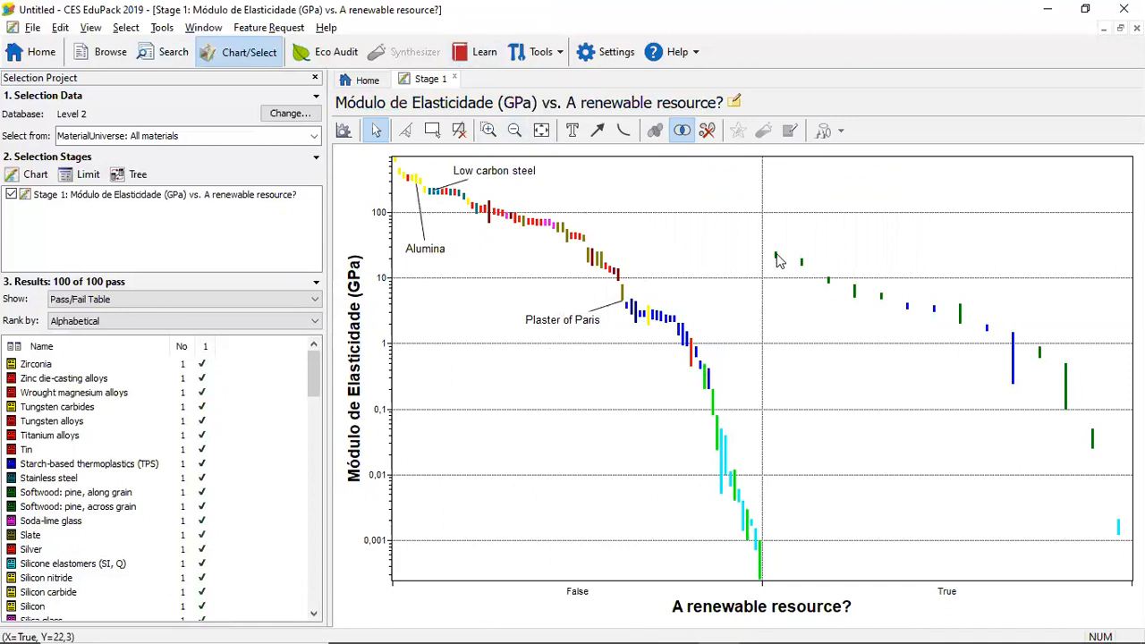
Label the Hardwood: oak, along grain, Plywood, Natural rubber (NR) and Cork bars in the True group, moving each label clear of the bars
mouse_move(778, 259)
left_click_drag(778, 259, 787, 190)
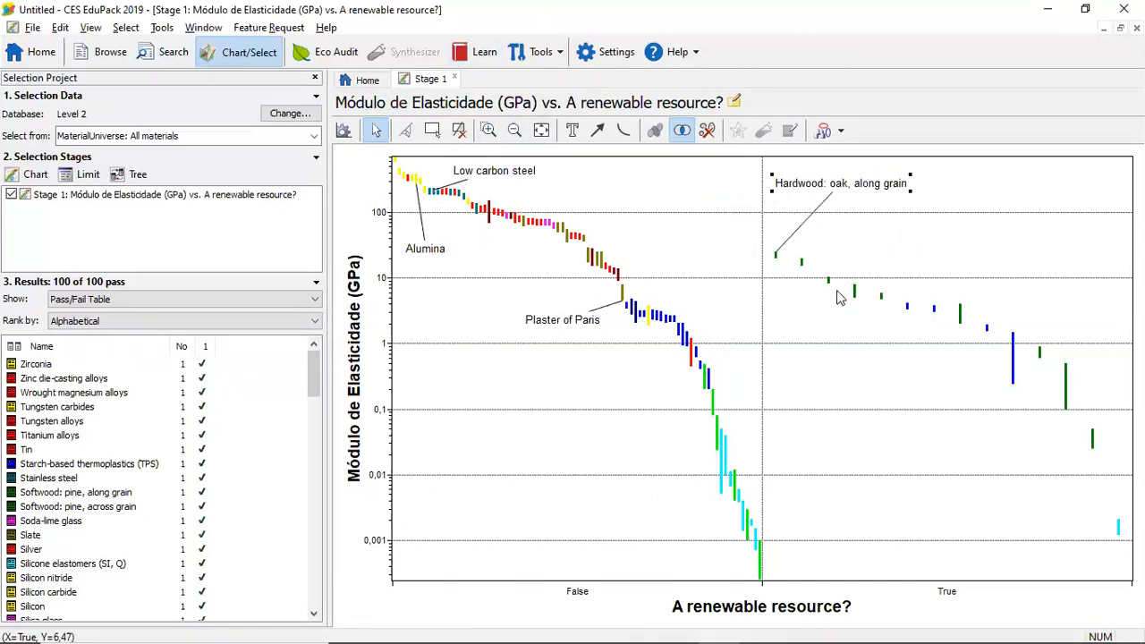
mouse_move(855, 301)
left_click_drag(854, 301, 867, 240)
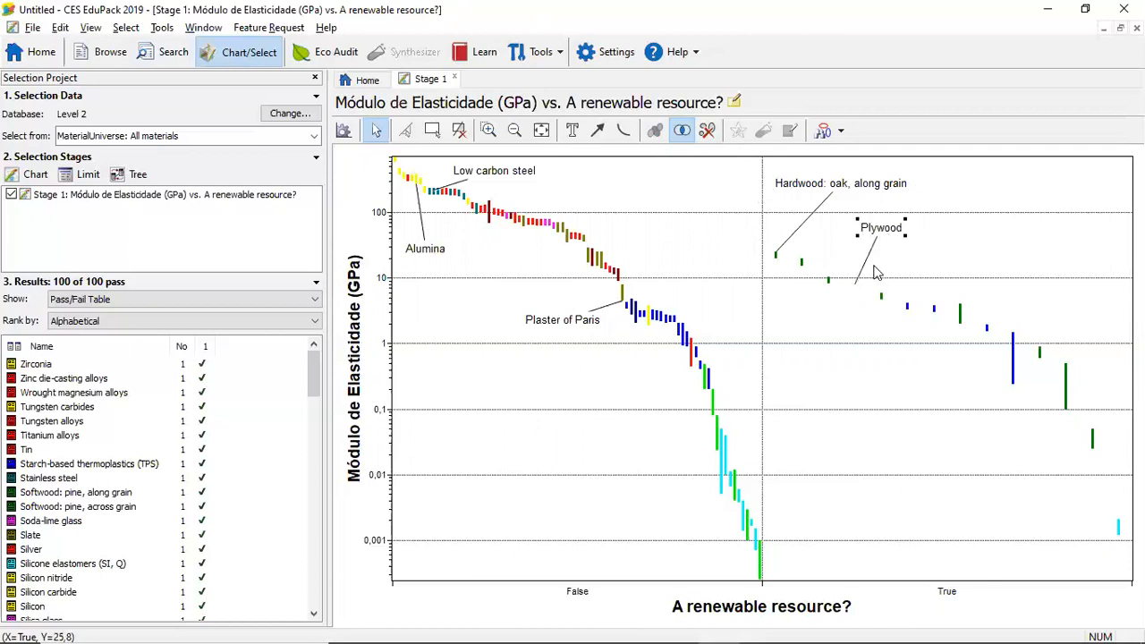
mouse_move(1090, 436)
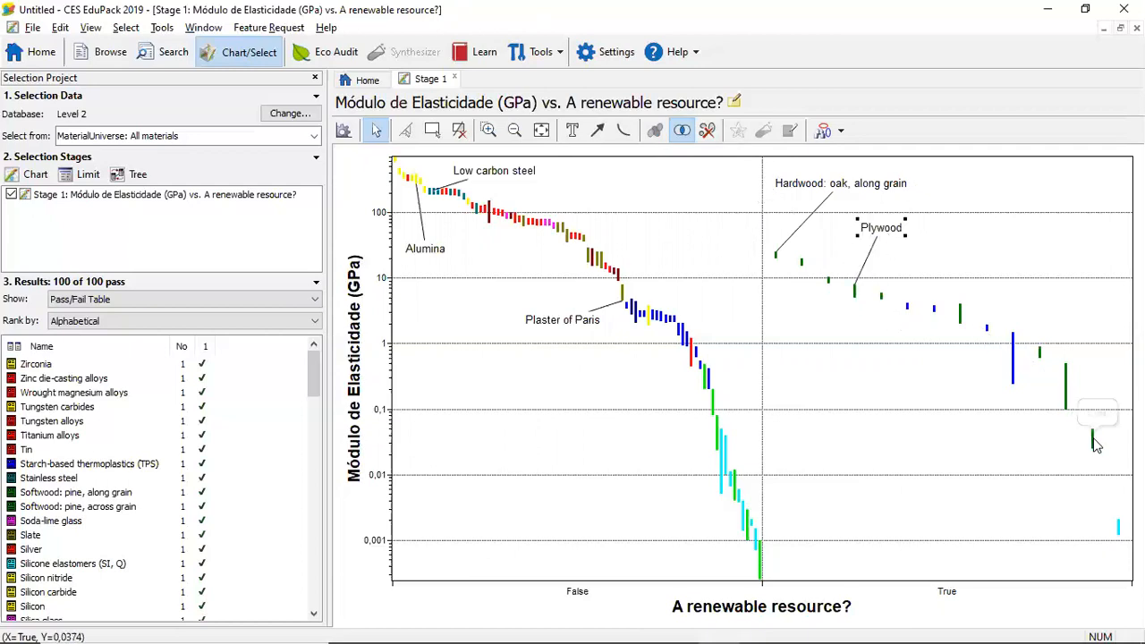
mouse_move(1118, 527)
left_click_drag(1118, 527, 1020, 528)
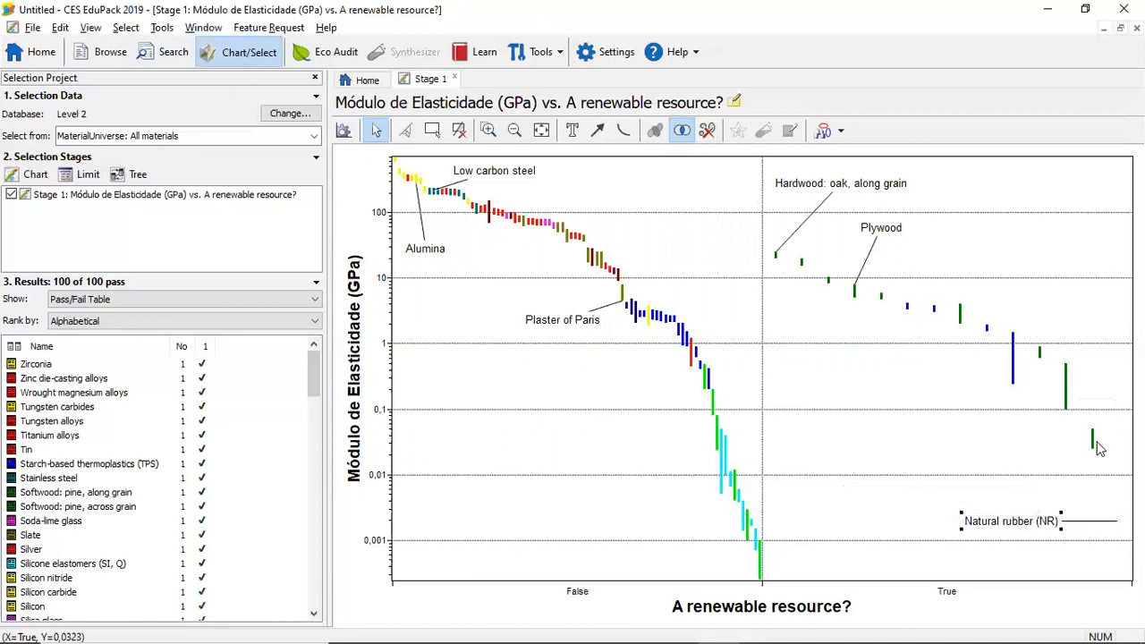
mouse_move(1093, 440)
left_click_drag(1093, 440, 1022, 459)
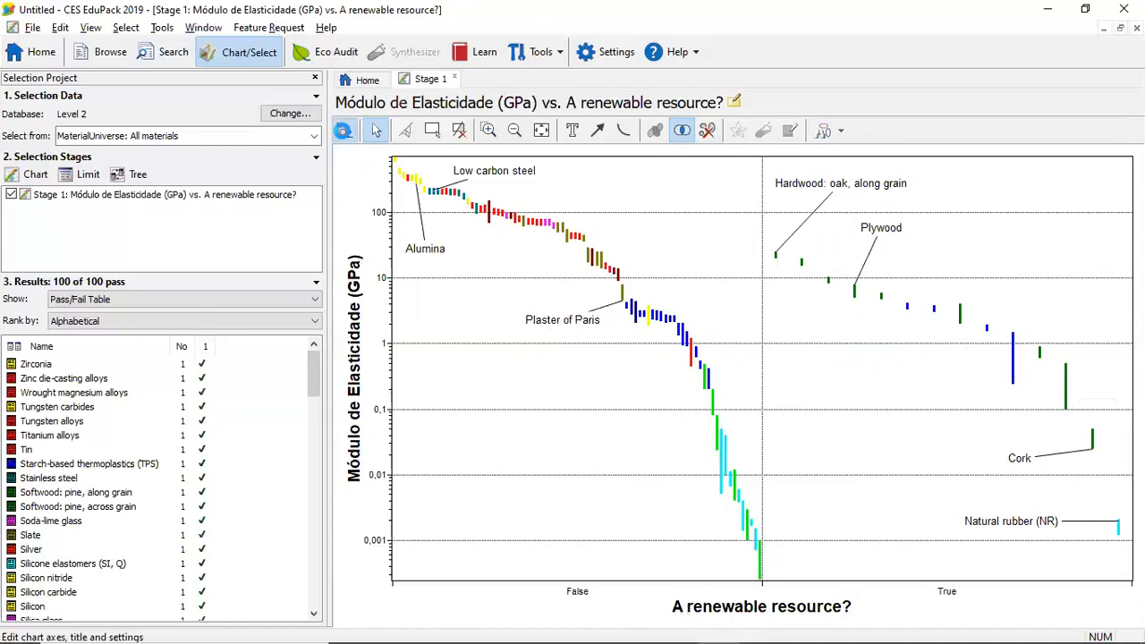
Try to replace the advanced X-axis definition with Water (fresh) from the Durability: water and aqueous solutions attributes
left_click(344, 132)
left_click(384, 117)
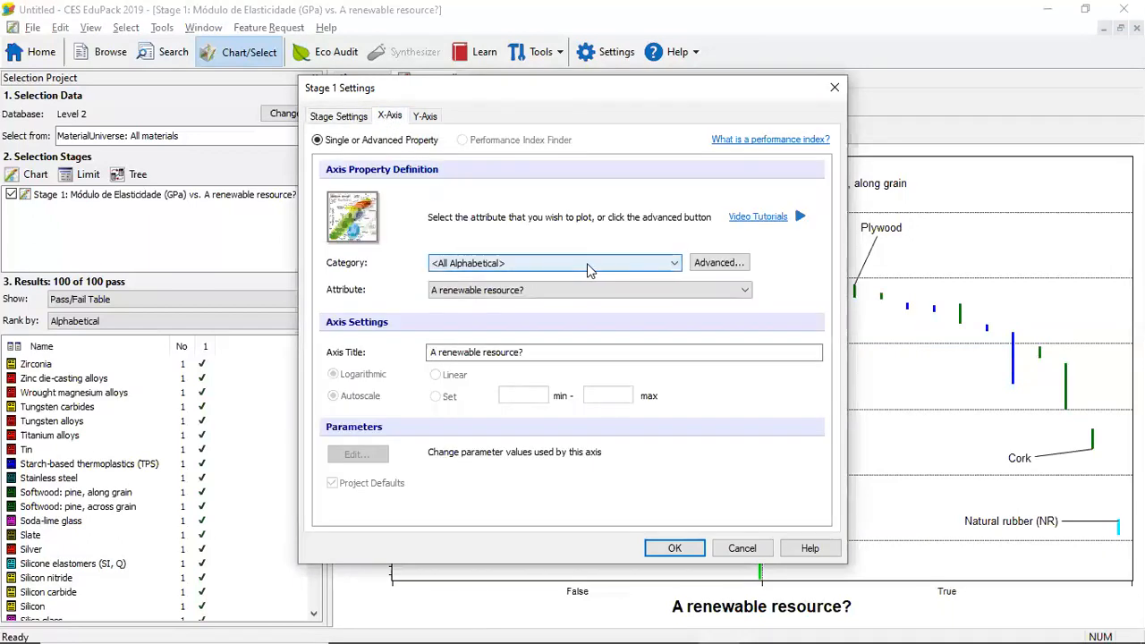
left_click(702, 264)
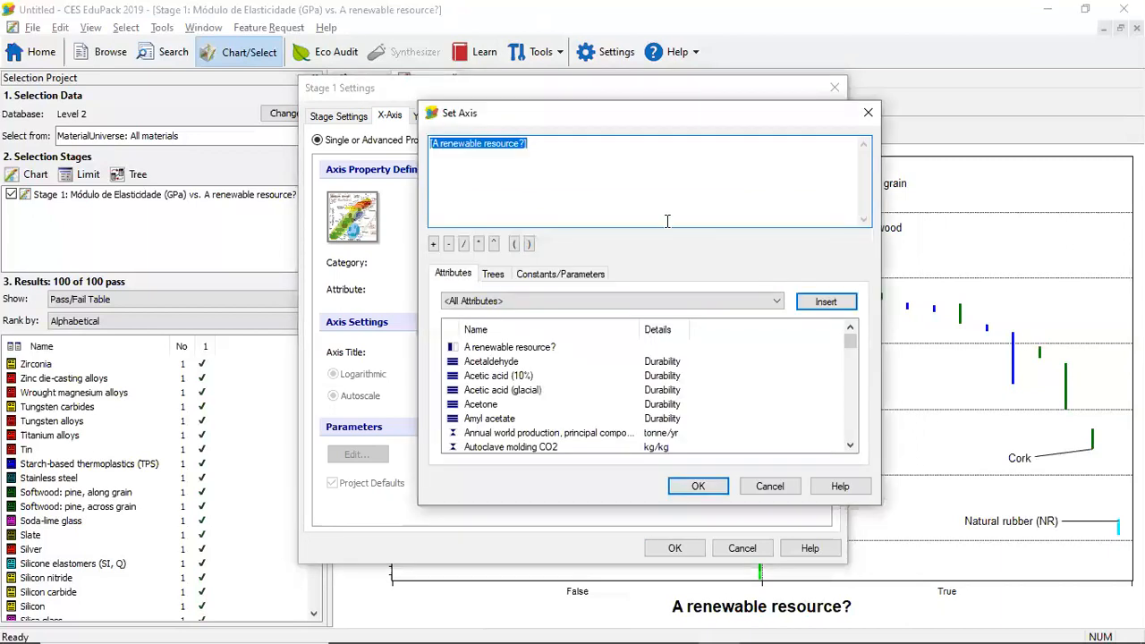
key("Delete")
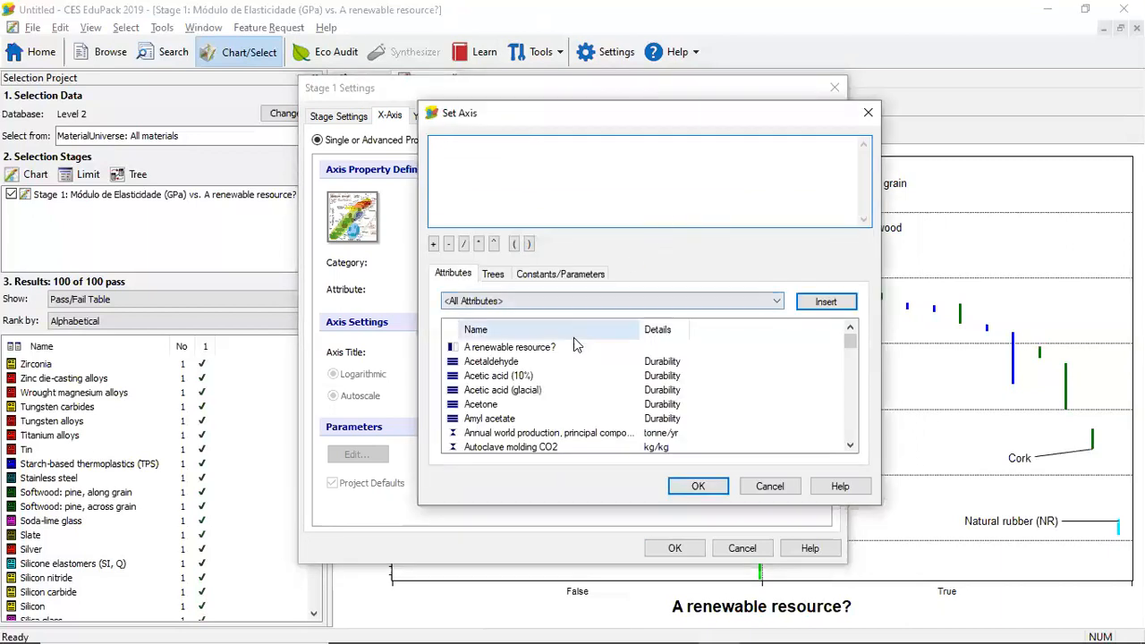
left_click(578, 302)
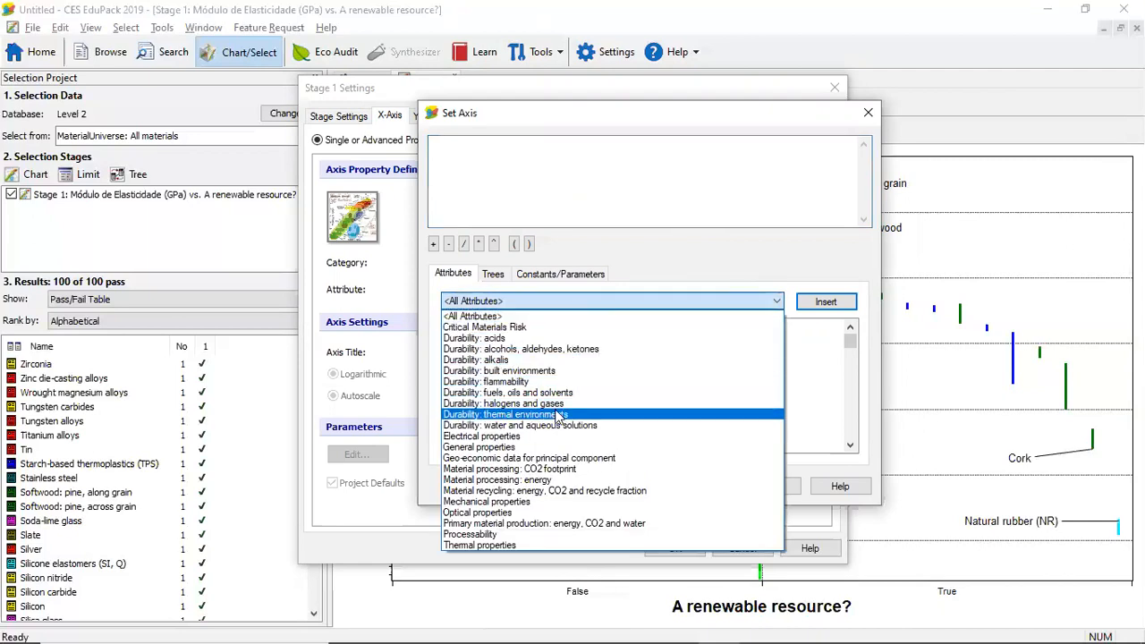
left_click(556, 426)
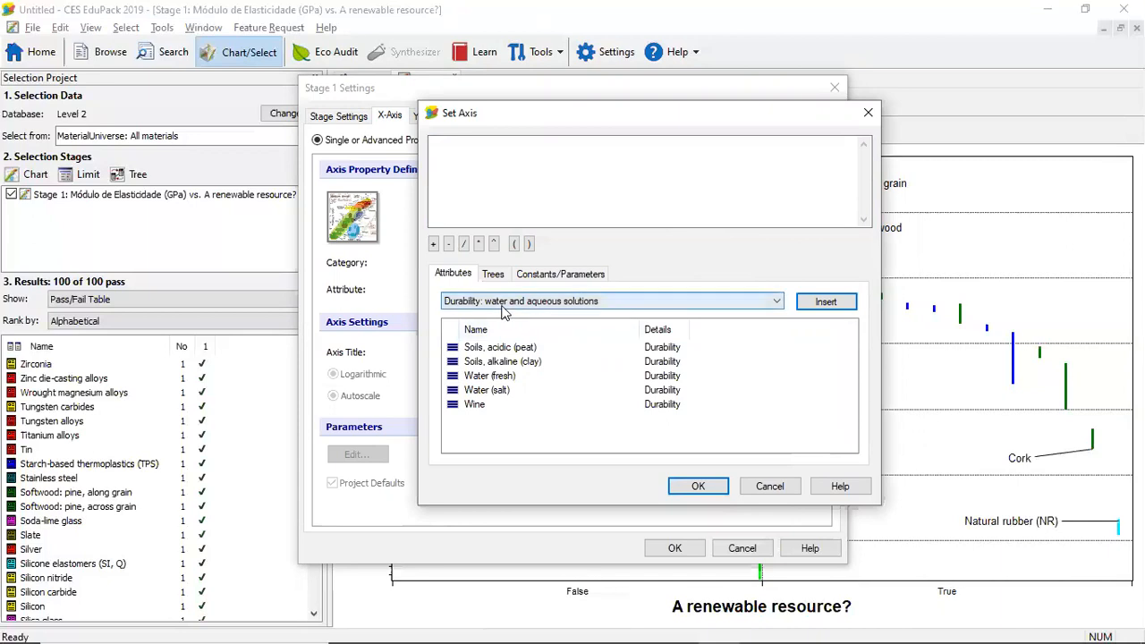
left_click(525, 378)
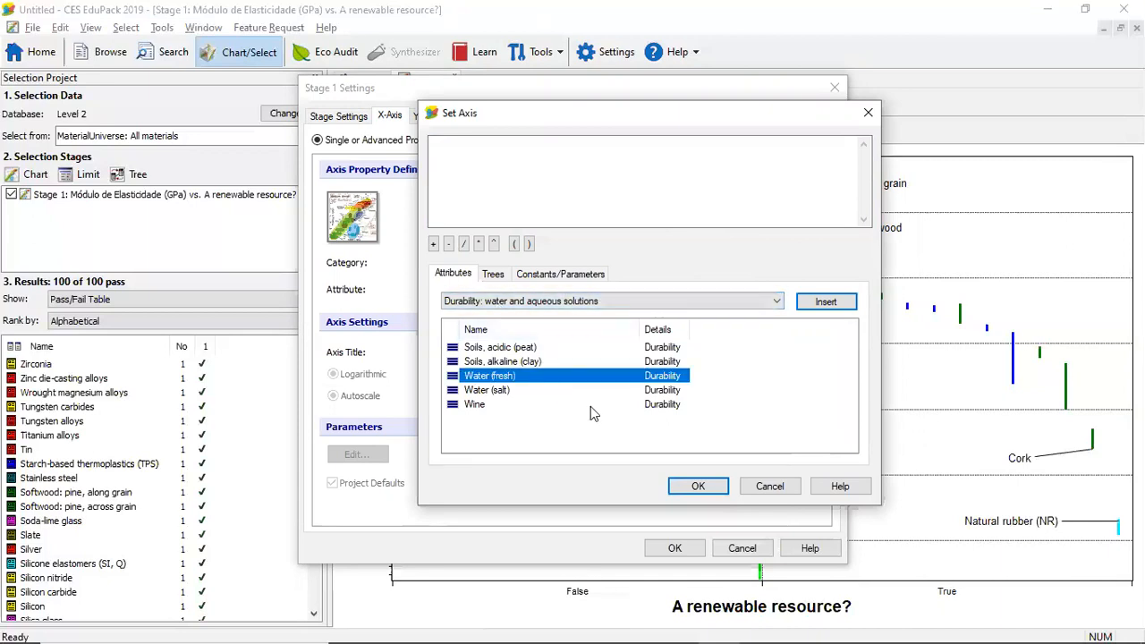
left_click(697, 487)
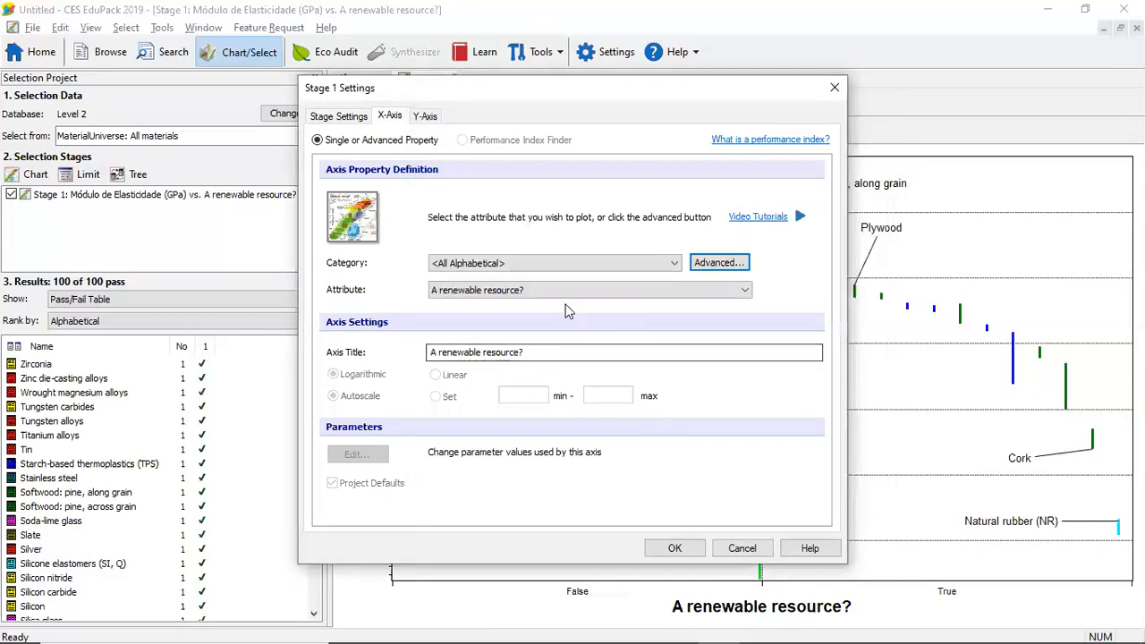
Replace the advanced X-axis definition with the water-durability attribute Water (fresh) and apply it to the Stage 1 chart
left_click(720, 262)
key("BackSpace")
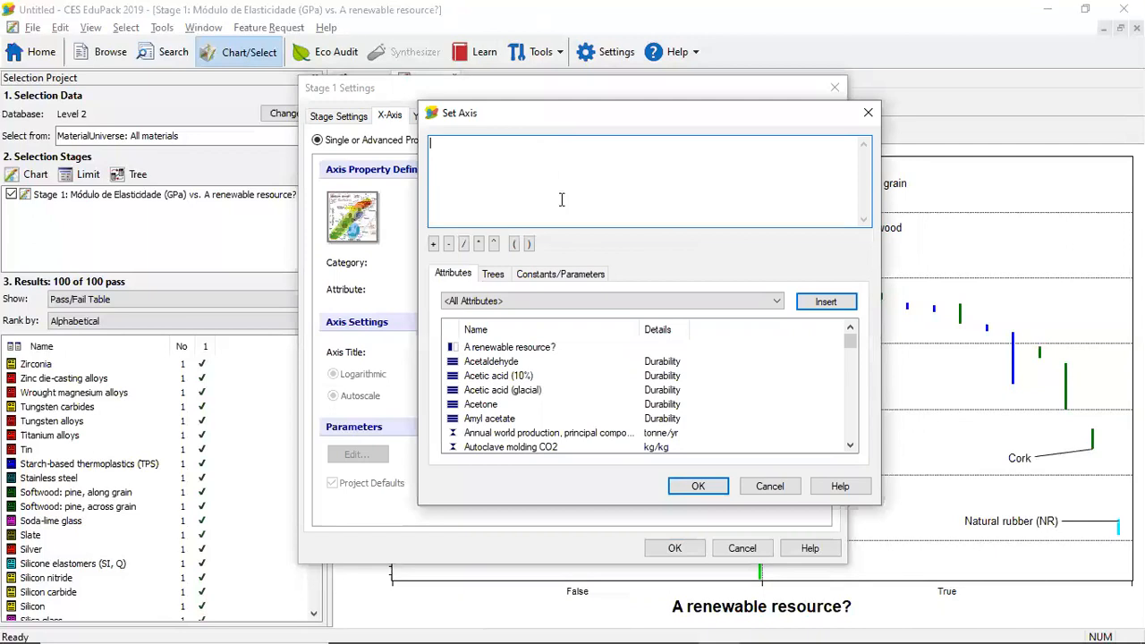
left_click(600, 300)
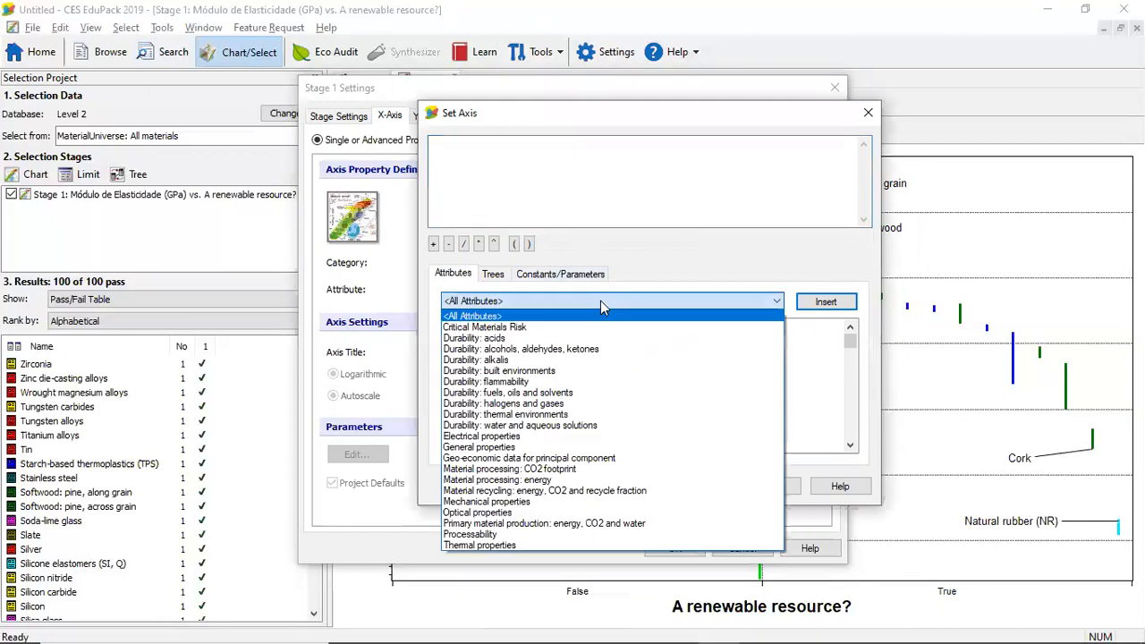
left_click(573, 426)
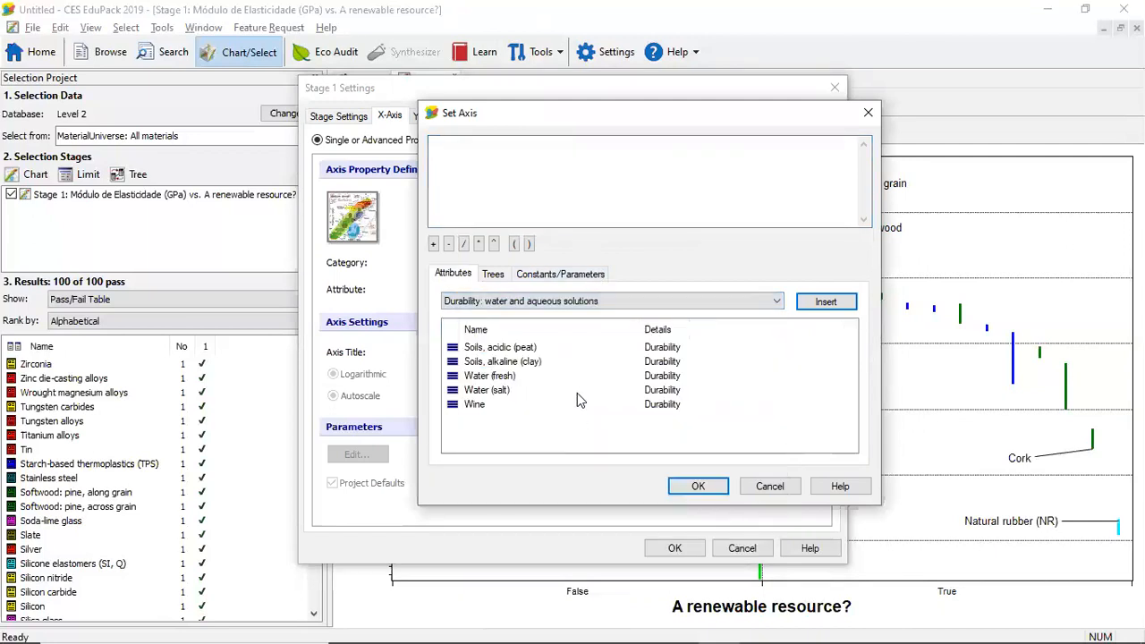
double_click(538, 380)
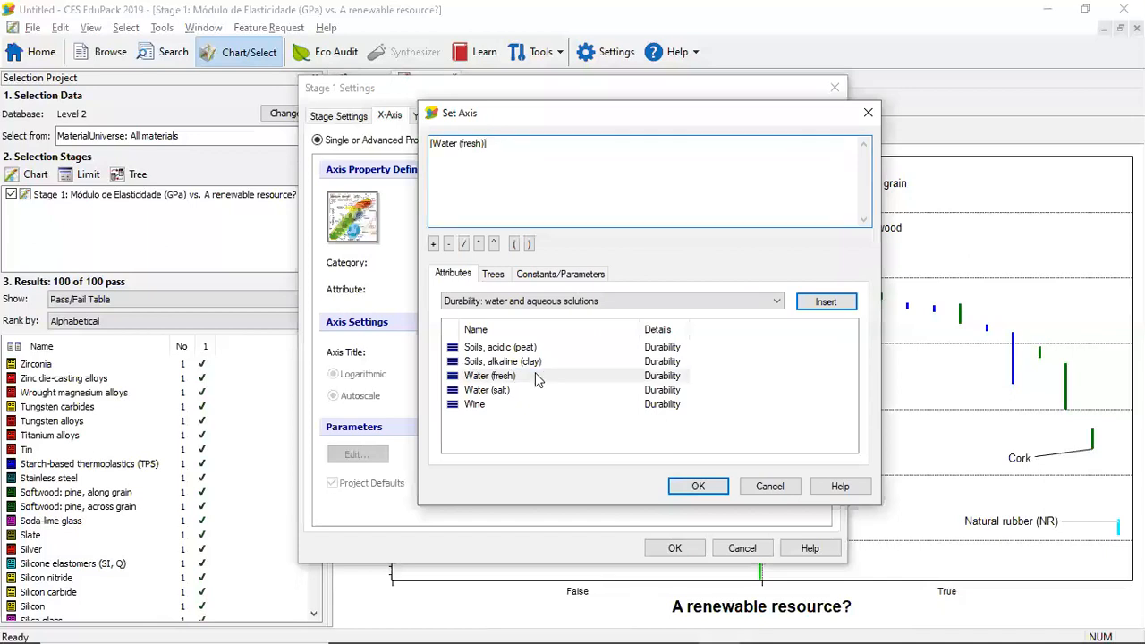
left_click(696, 485)
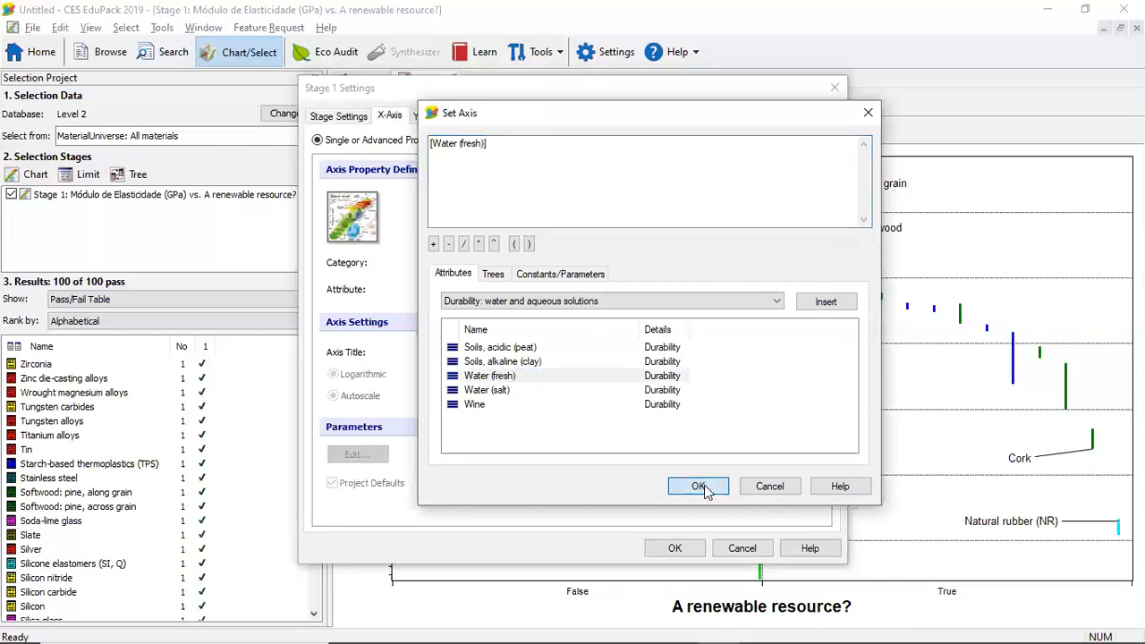
left_click(698, 550)
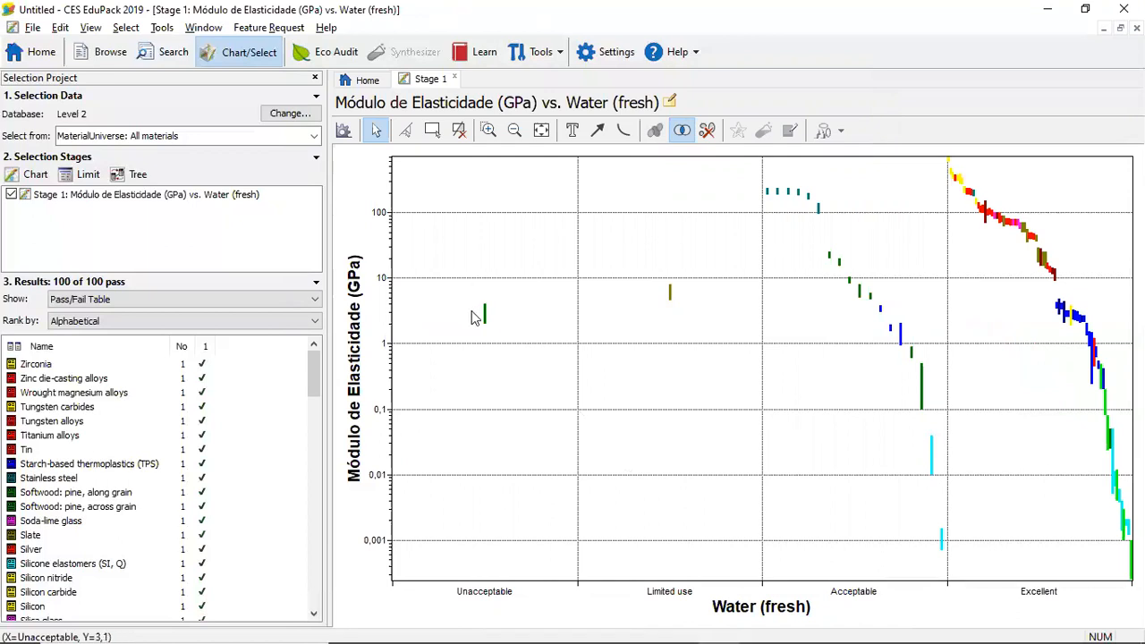
Label Paper and cardboard in the Unacceptable group, Plaster of Paris under Limited use and Cast iron, gray under Acceptable, offsetting each label
mouse_move(487, 322)
left_click(486, 319)
left_click_drag(487, 318, 494, 377)
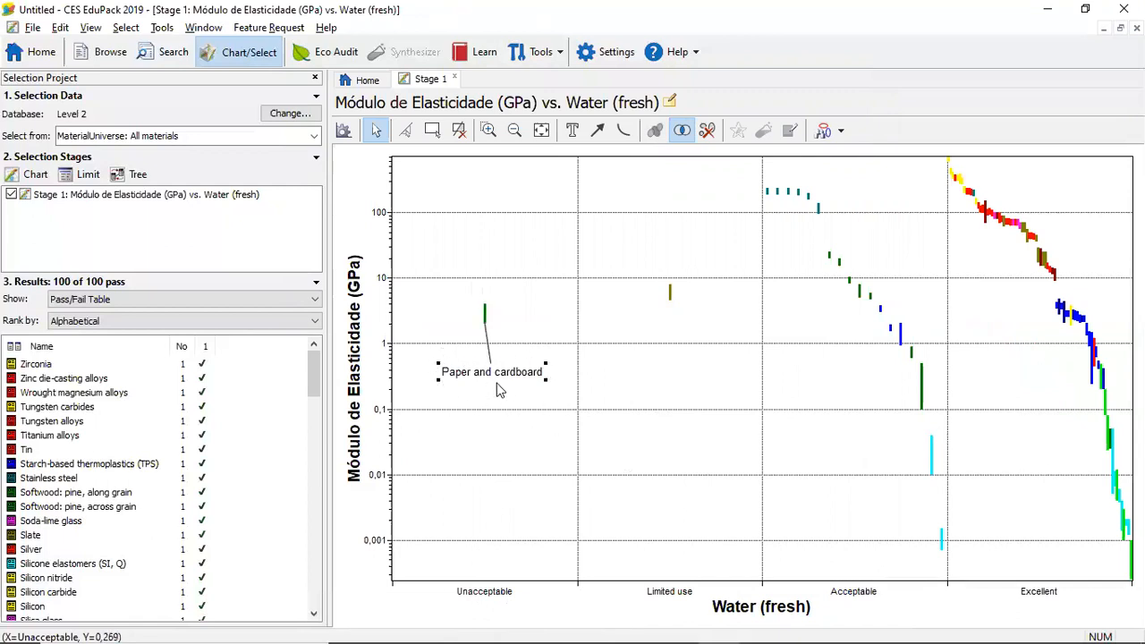
left_click(658, 340)
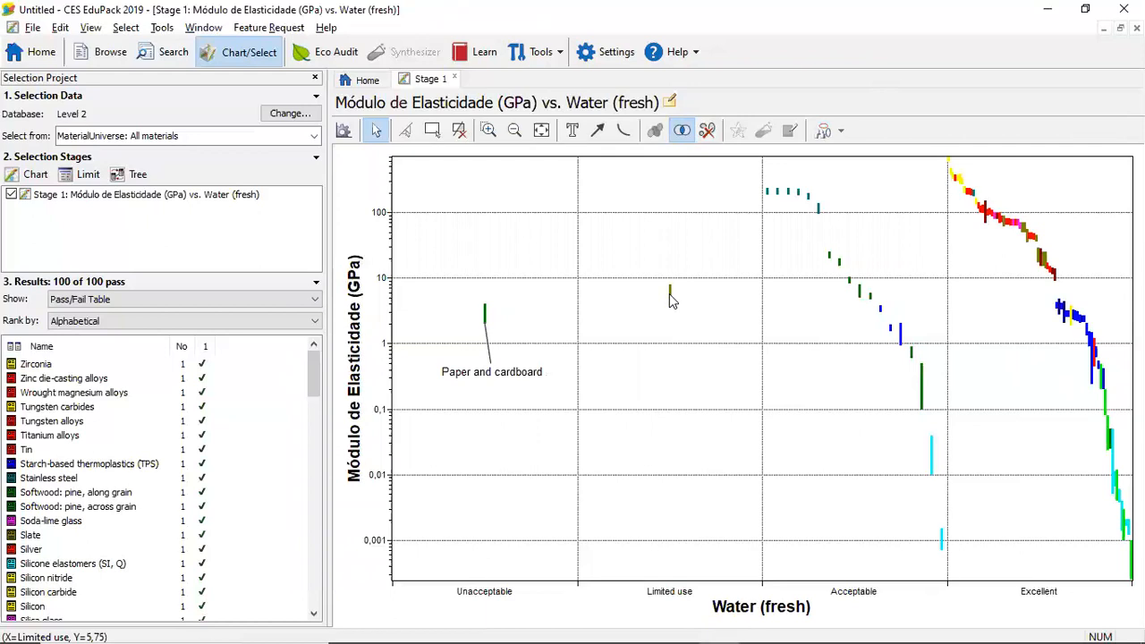
left_click(671, 298)
left_click_drag(672, 302, 677, 338)
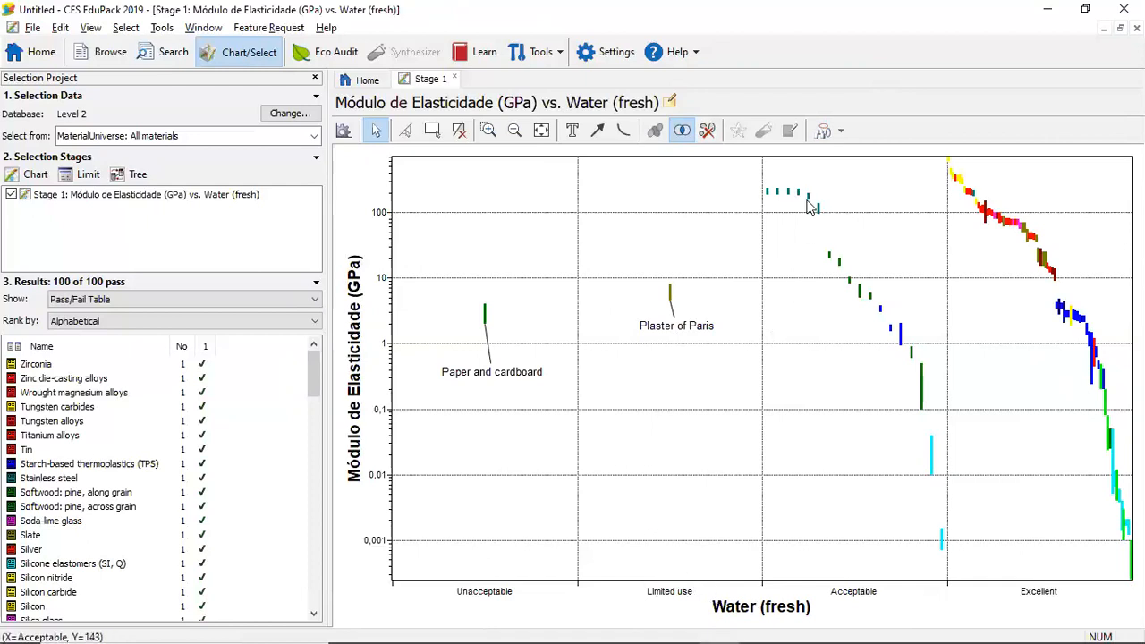
mouse_move(771, 197)
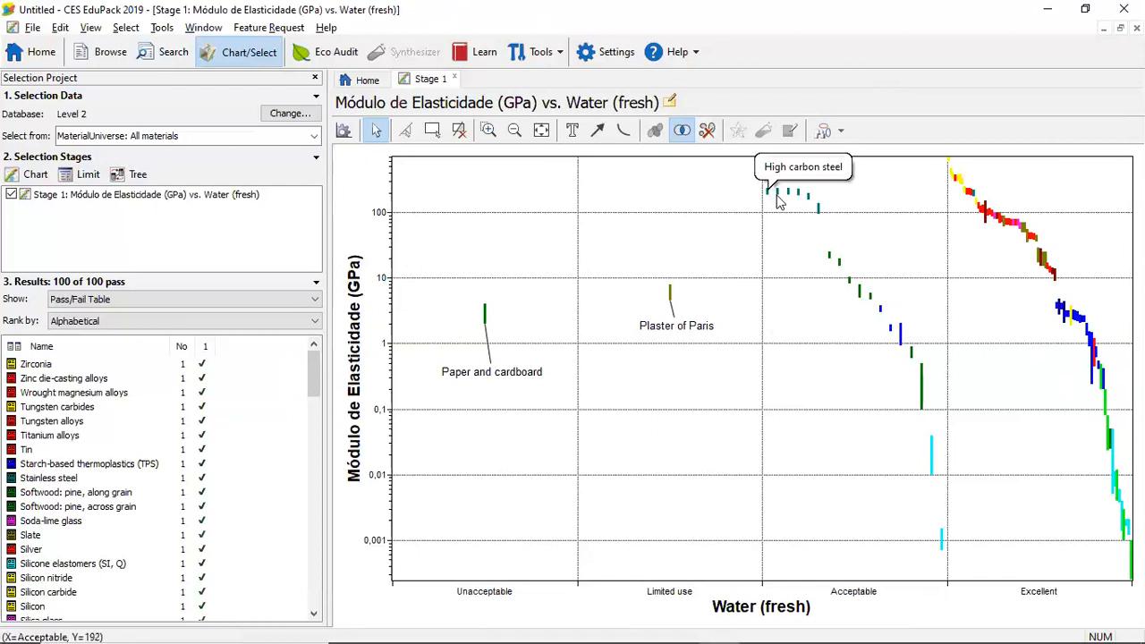
left_click(816, 212)
left_click_drag(845, 211, 872, 179)
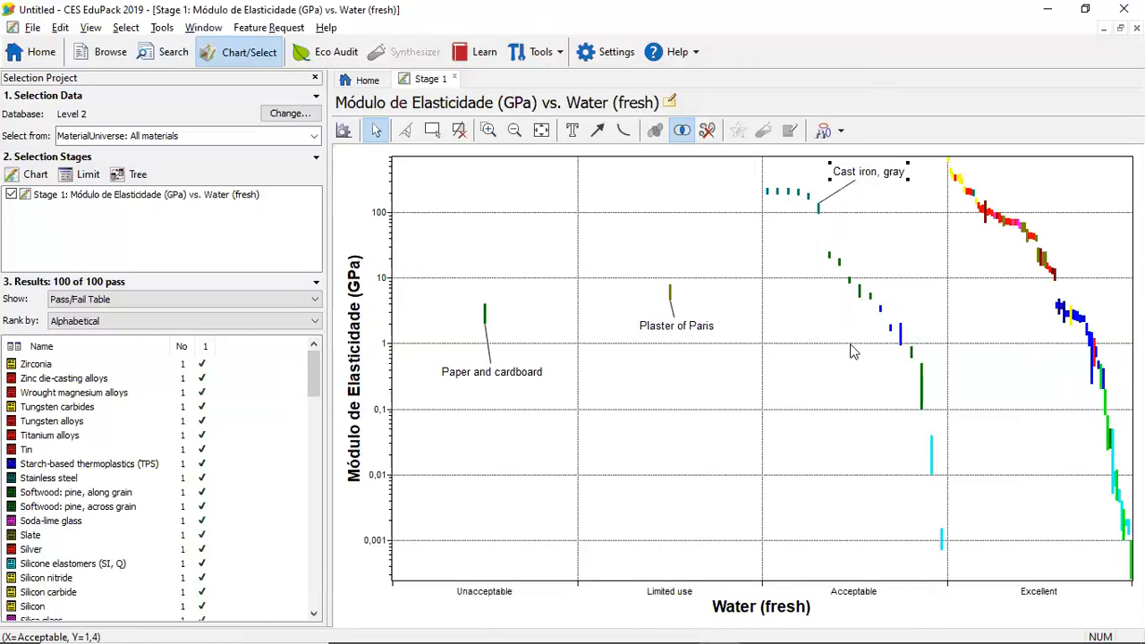
Label the Alumina, Age-hardening wrought Al-alloys and Rigid Polymer Foam (LD) bars in the Excellent group, moving each label clear of the bars
mouse_move(925, 399)
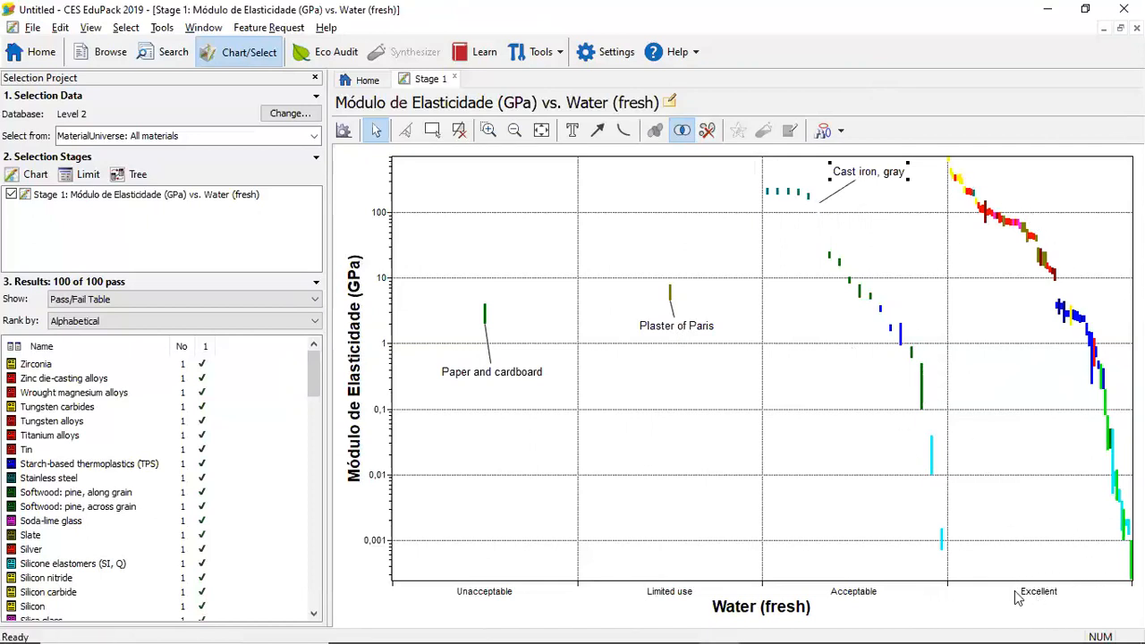
left_click(957, 179)
left_click_drag(960, 181, 1023, 173)
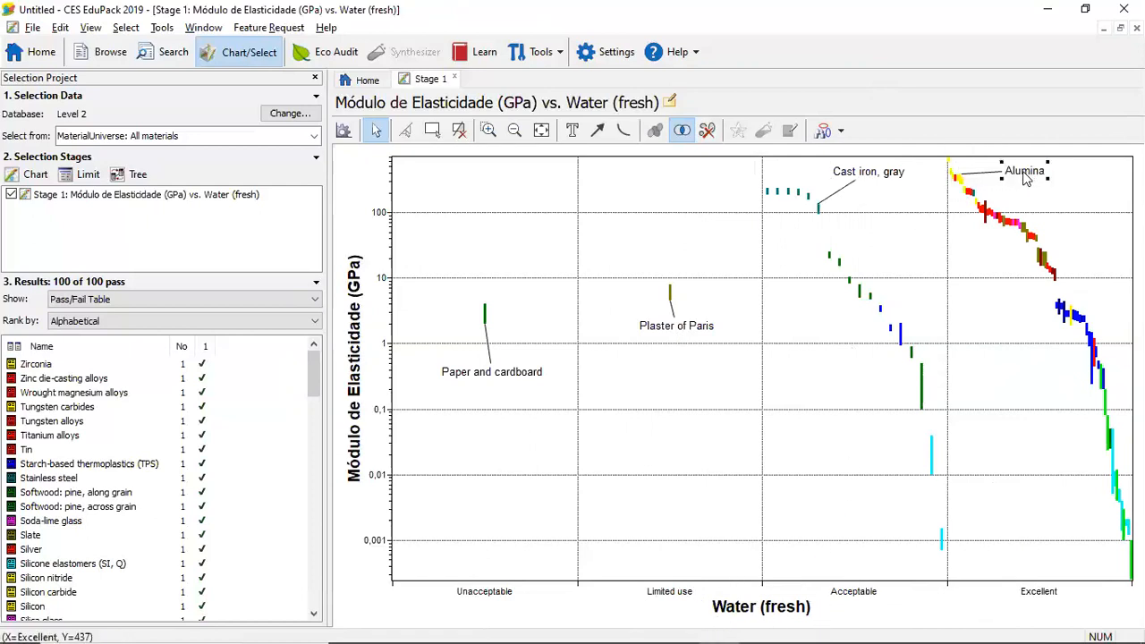
left_click(1010, 231)
left_click_drag(1010, 229, 1032, 298)
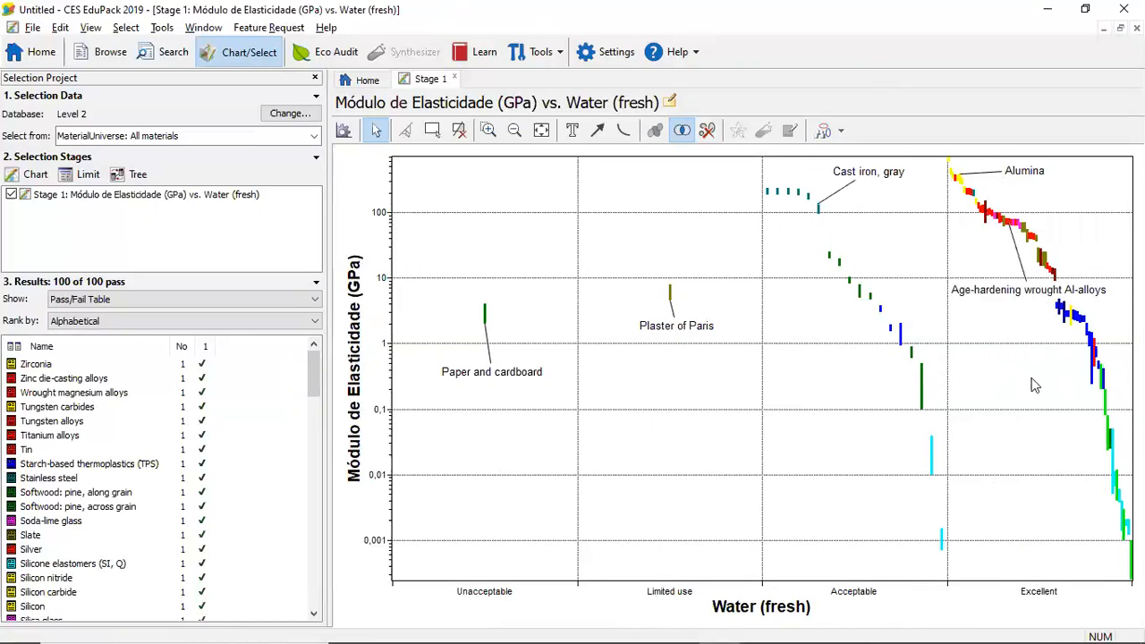
left_click(1109, 451)
left_click_drag(1109, 450, 1040, 438)
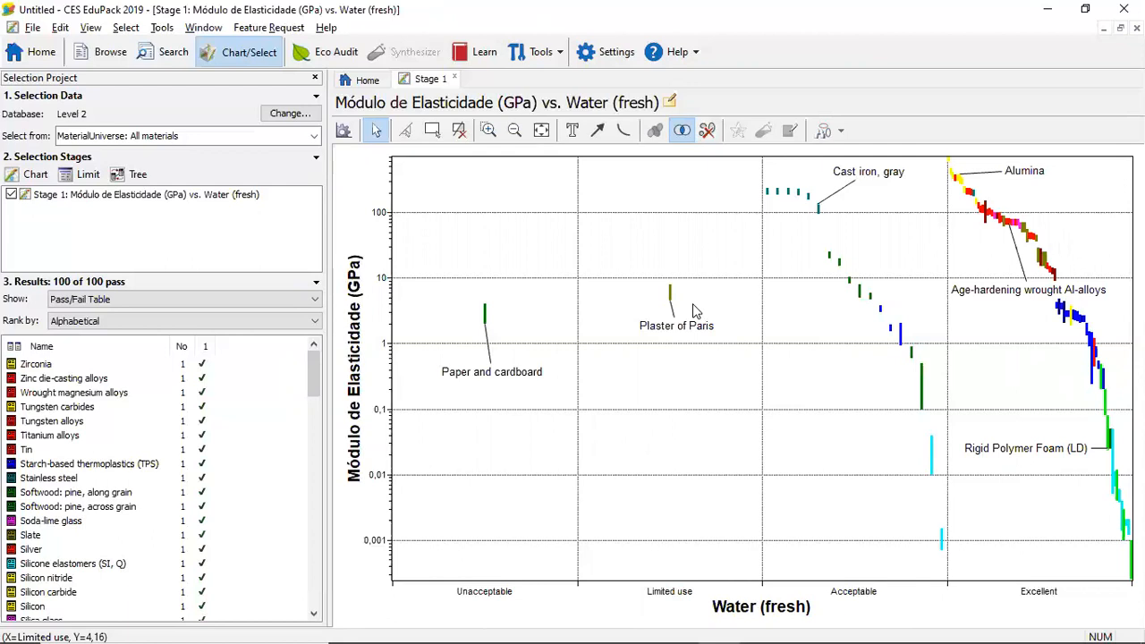
Clear the Water (fresh) attribute from the X-axis by reselecting the <All Alphabetical> category, and apply the chart settings
left_click(346, 130)
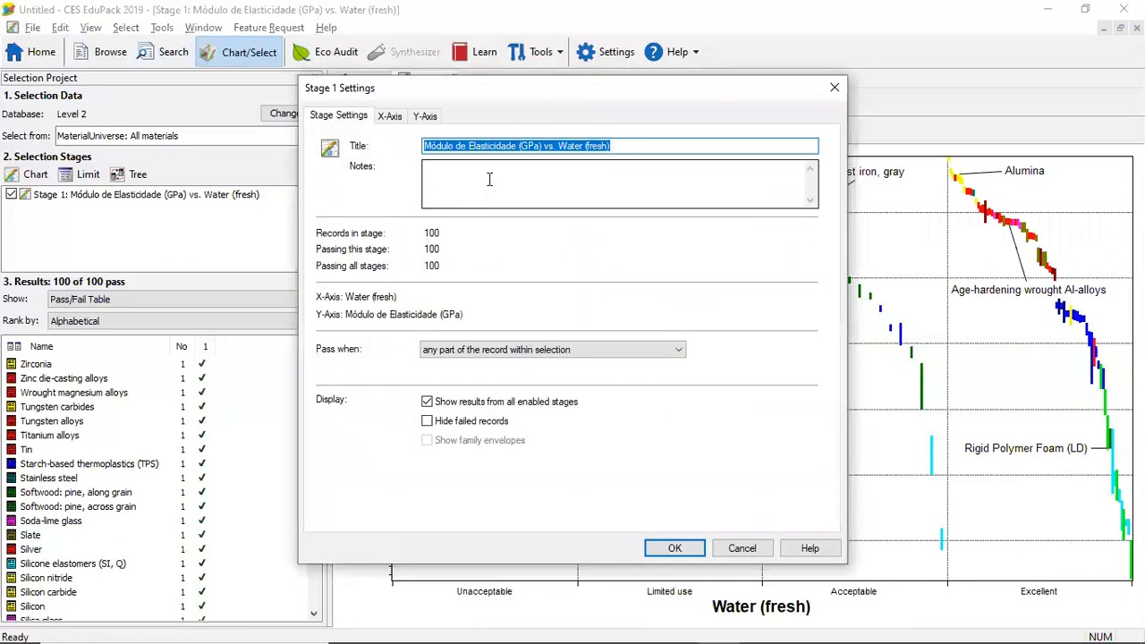
left_click(389, 116)
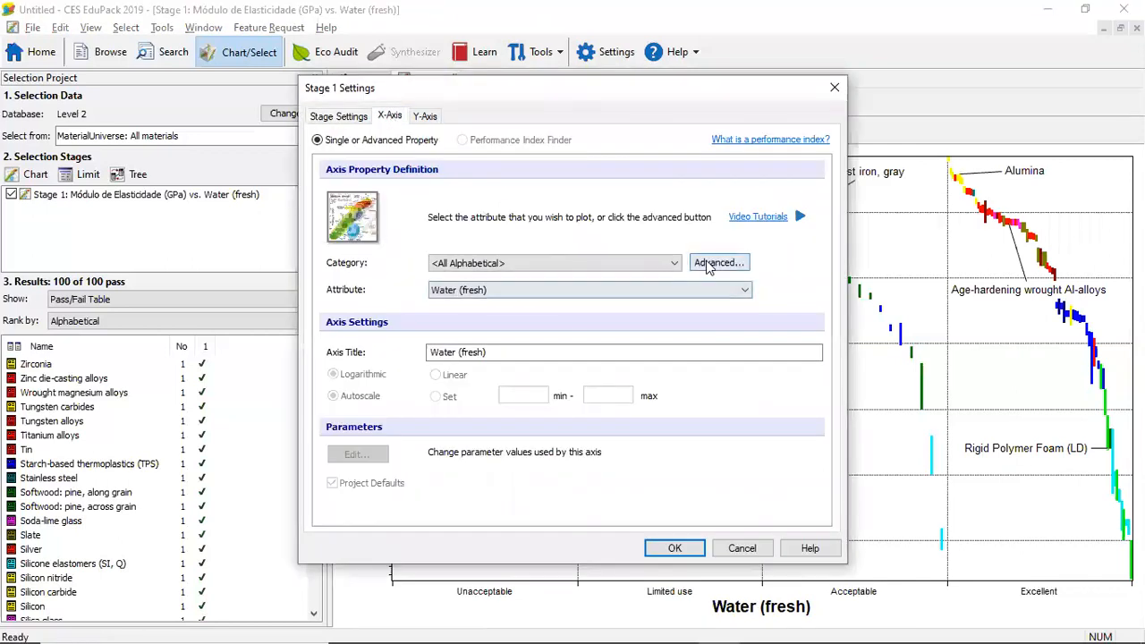
left_click(677, 263)
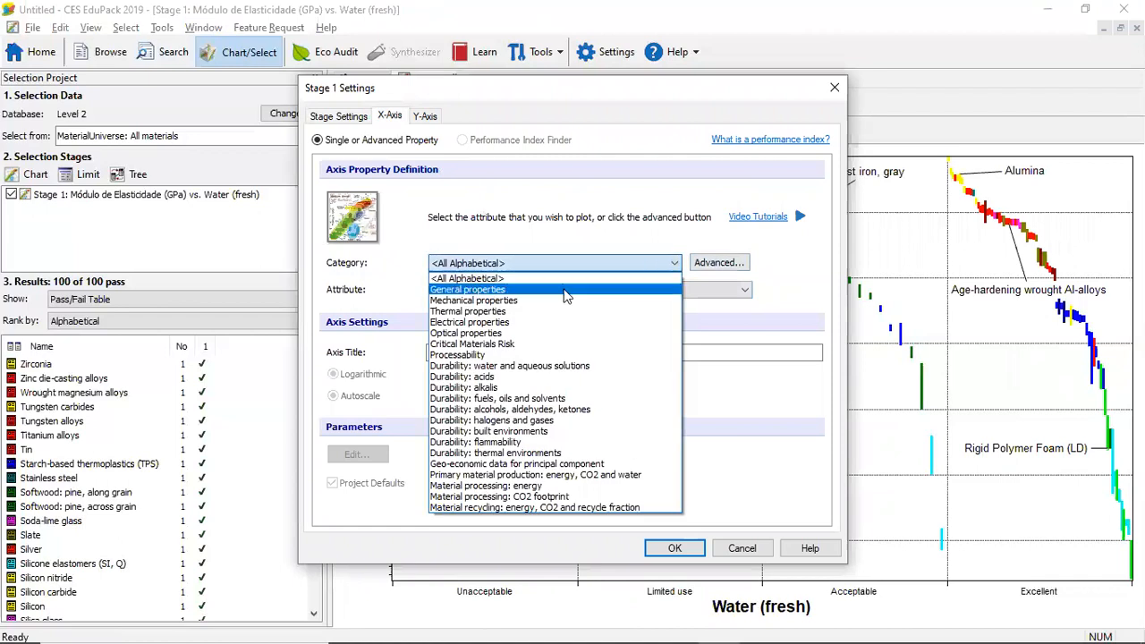
left_click(525, 279)
left_click(696, 554)
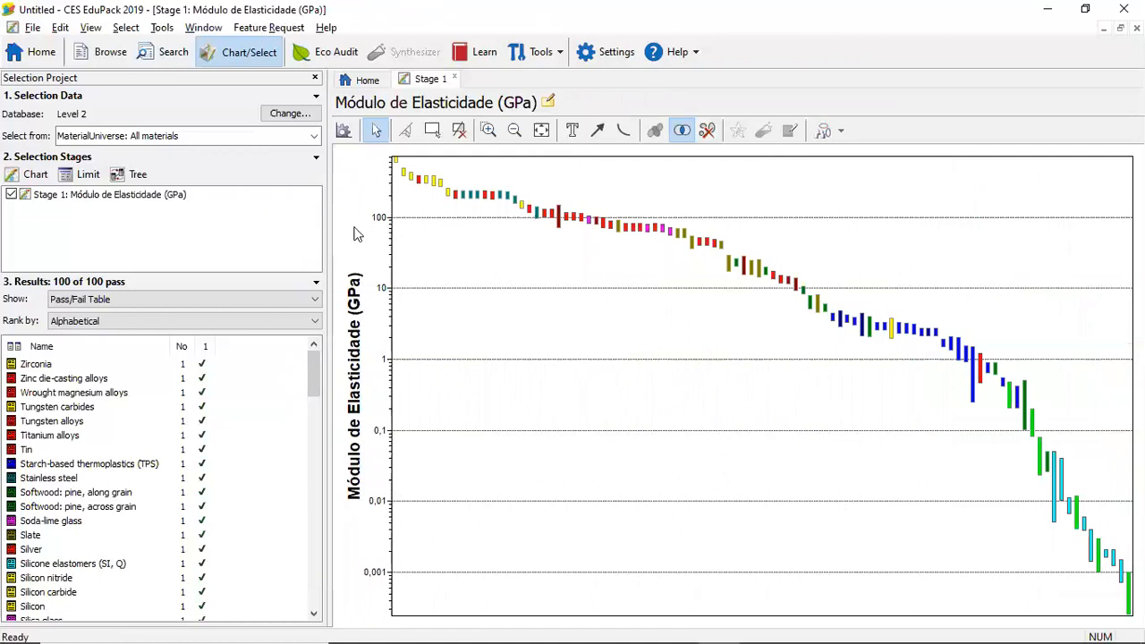